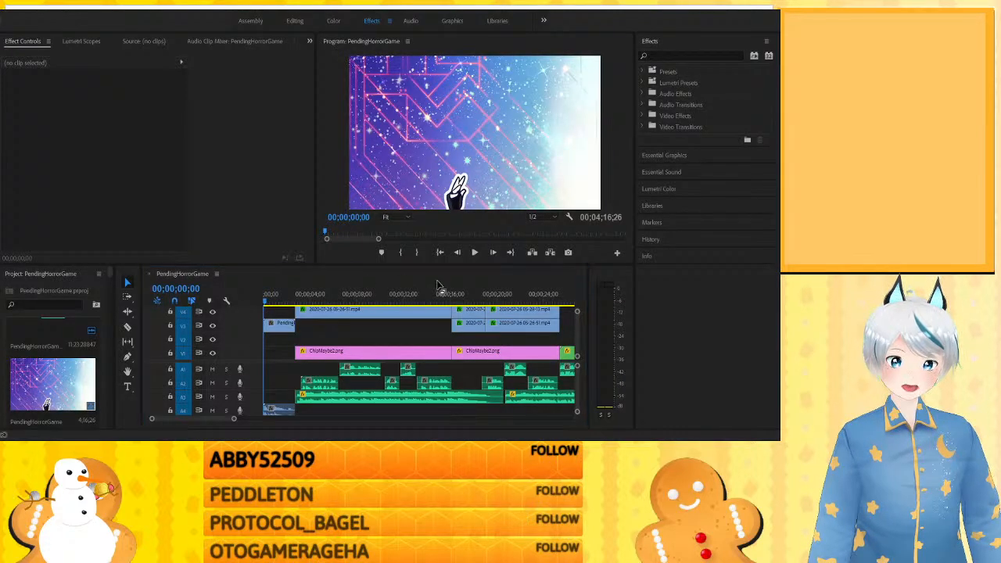
left_click_drag(418, 291, 263, 296)
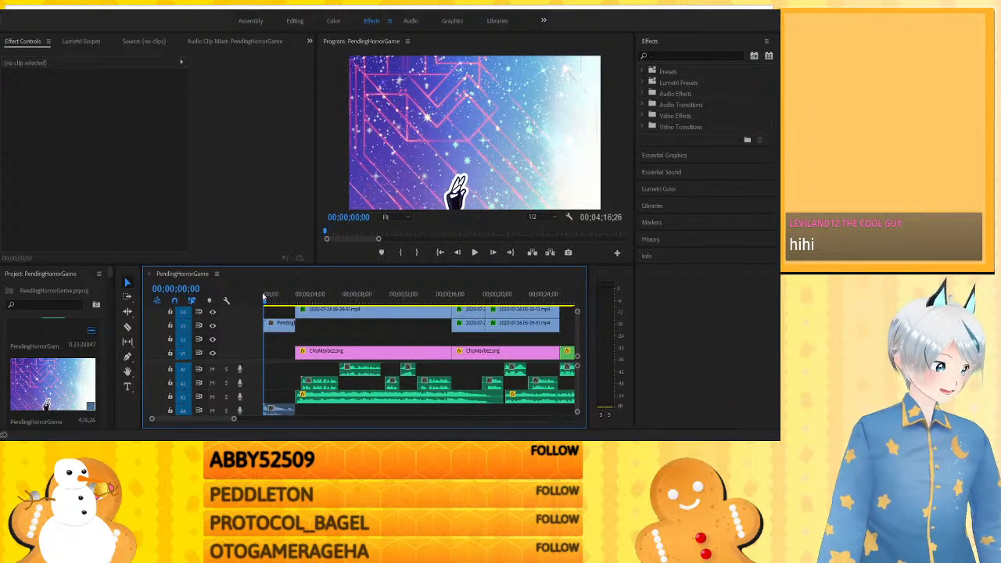
left_click(500, 439)
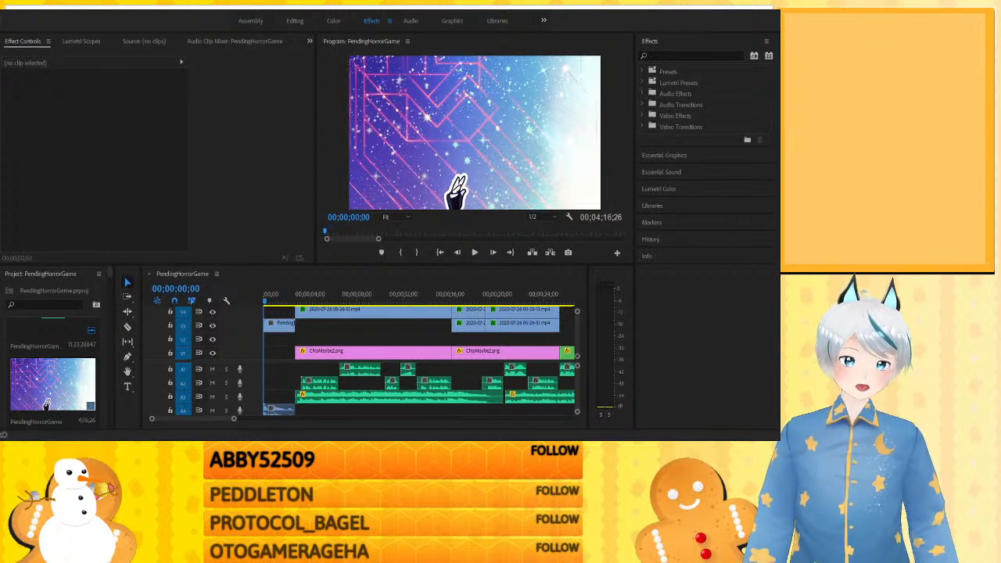
left_click(363, 339)
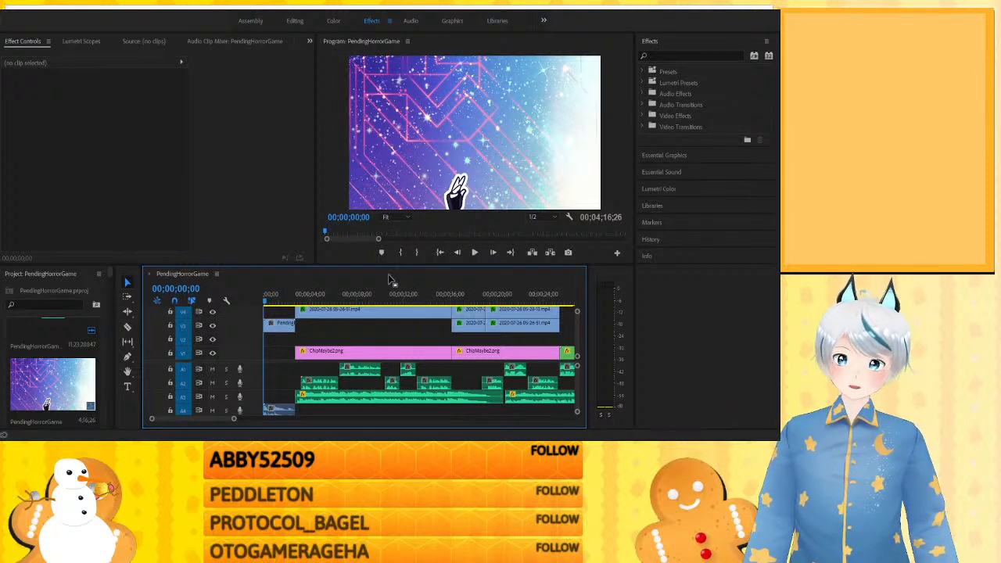
- Examine frames from the opening dialogue and Nested Sequence 03, between about 20 and 37 seconds
left_click(504, 298)
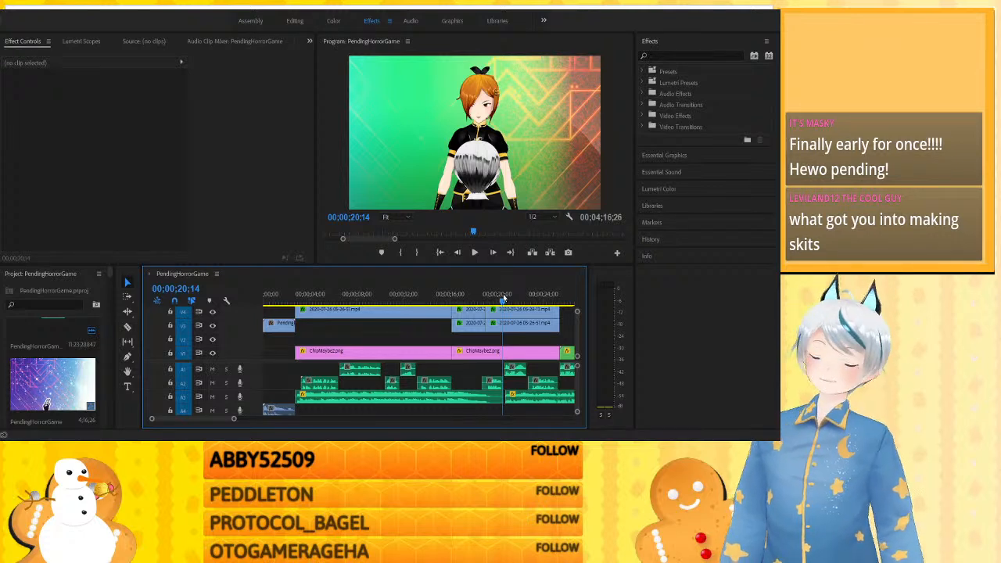
key("minus")
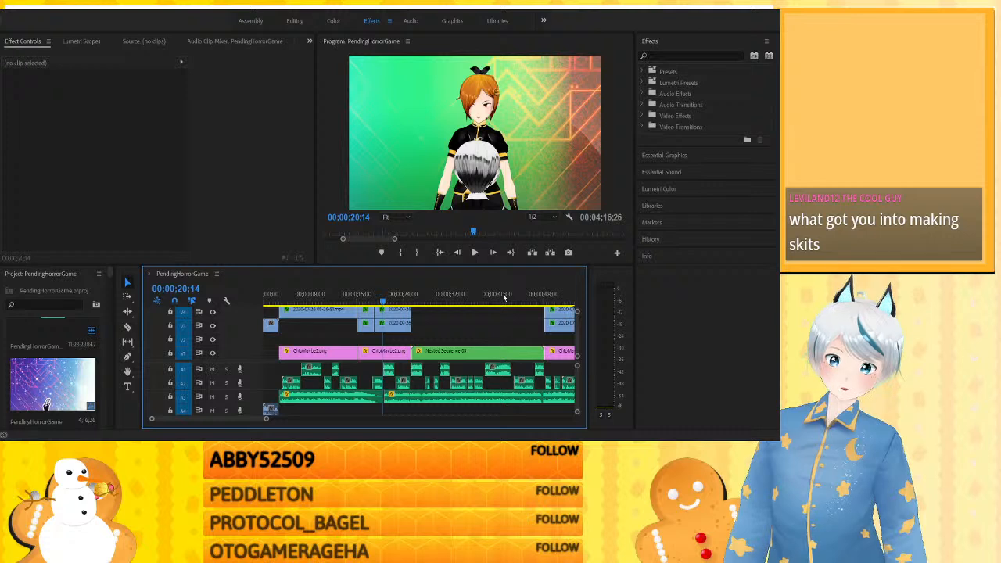
left_click(444, 294)
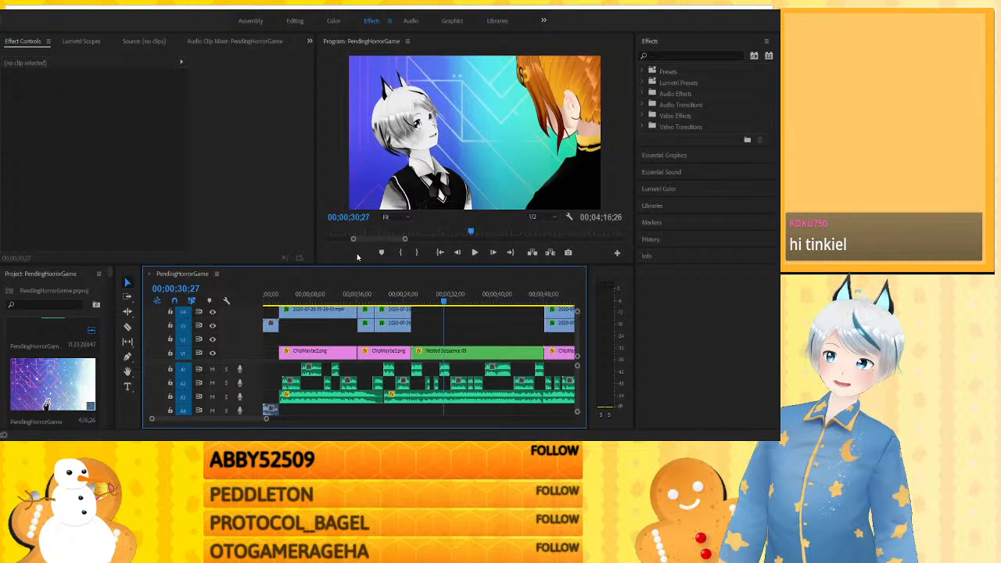
left_click(479, 297)
- Examine frames in the middle of the PendingHorrorGame sequence, between about 2:03 and 2:38
key("minus")
key("minus")
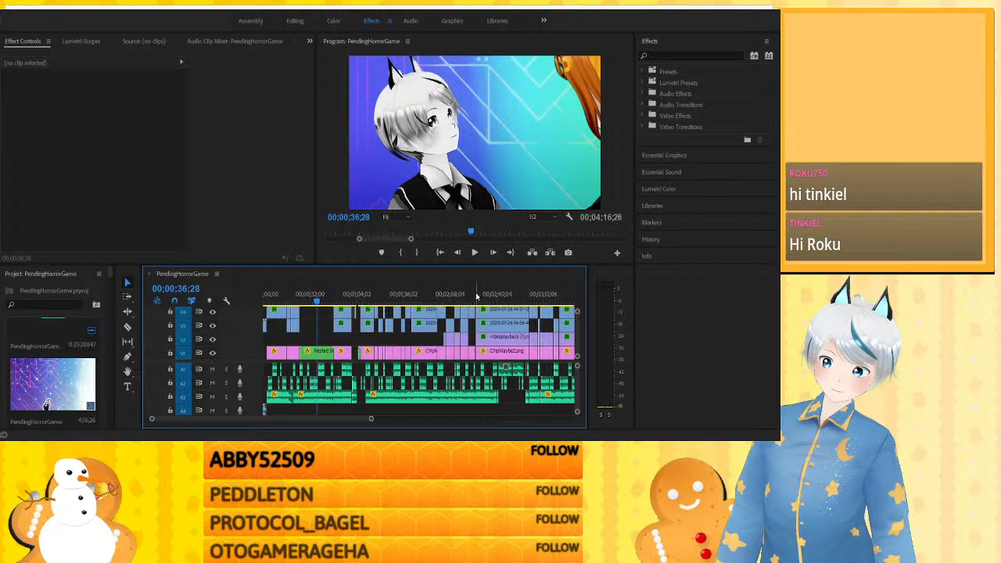
left_click(471, 297)
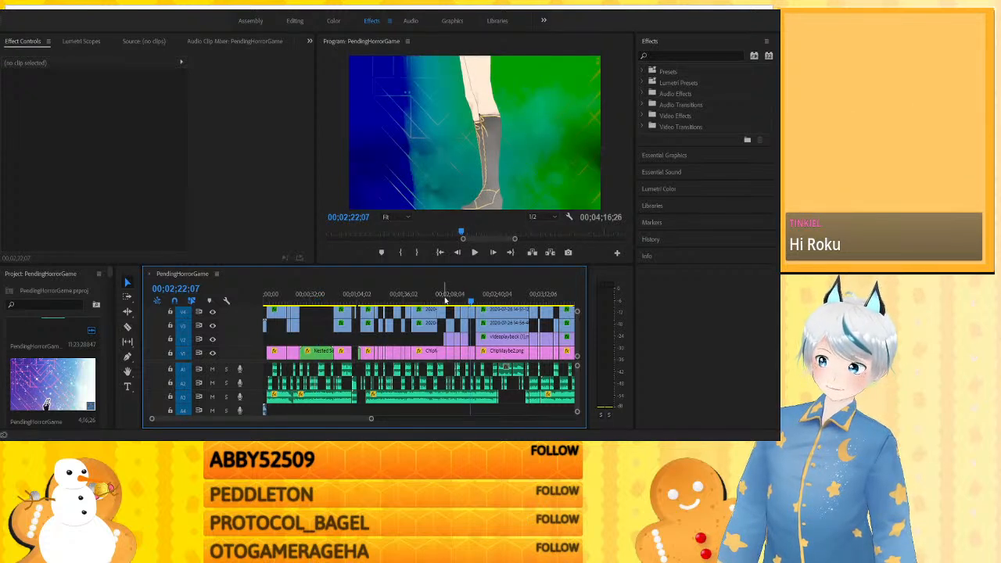
left_click(445, 300)
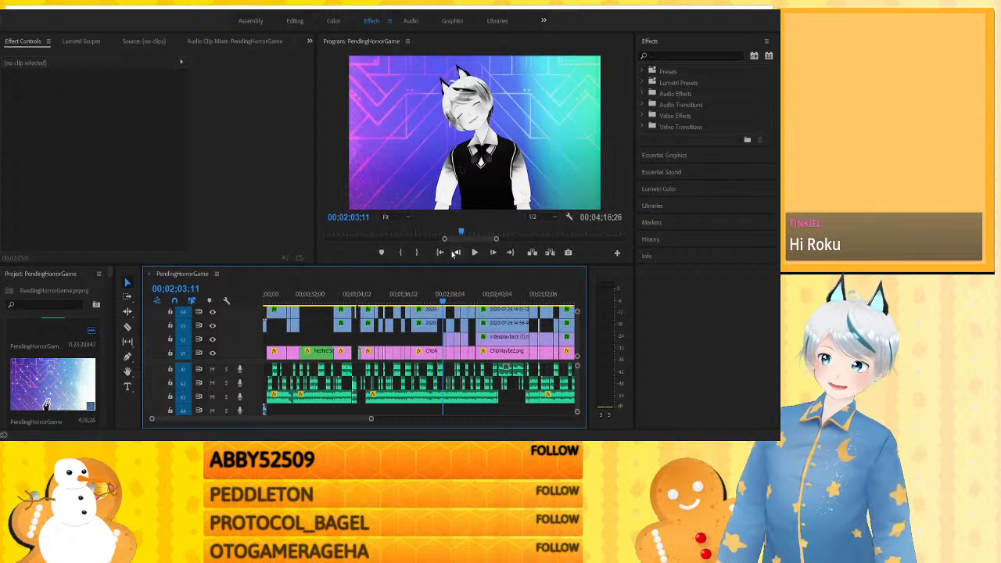
left_click(449, 300)
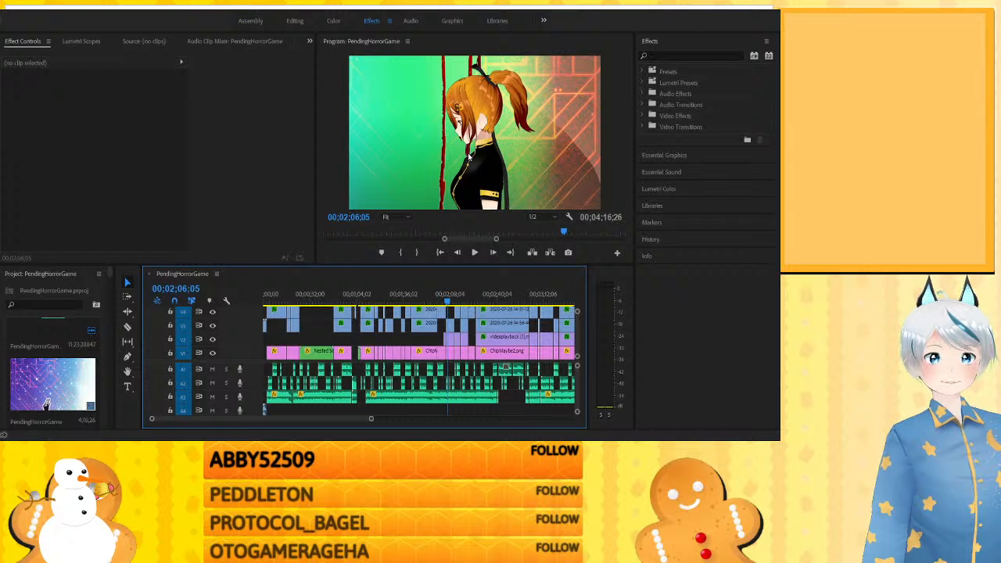
left_click(494, 299)
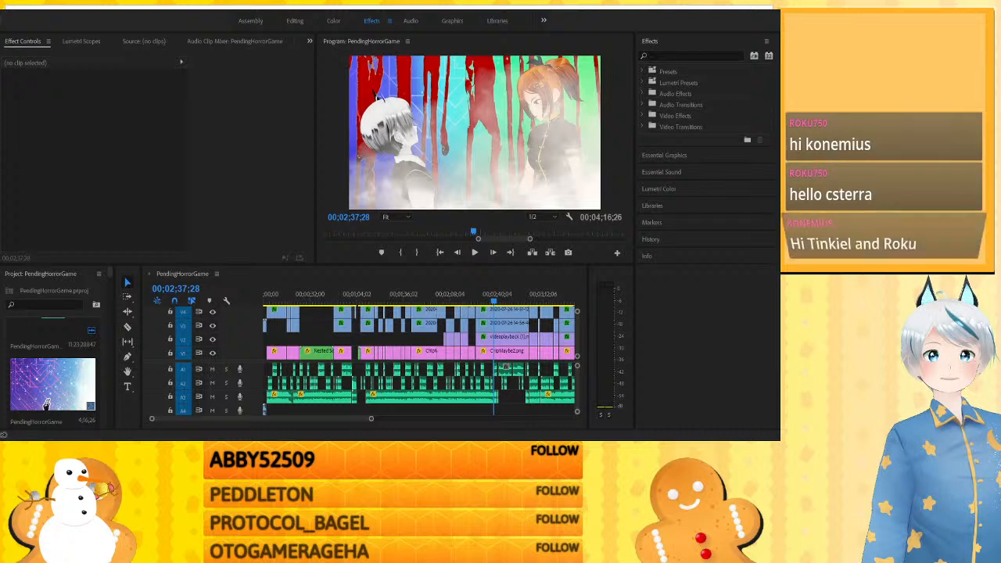
key("alt+Tab")
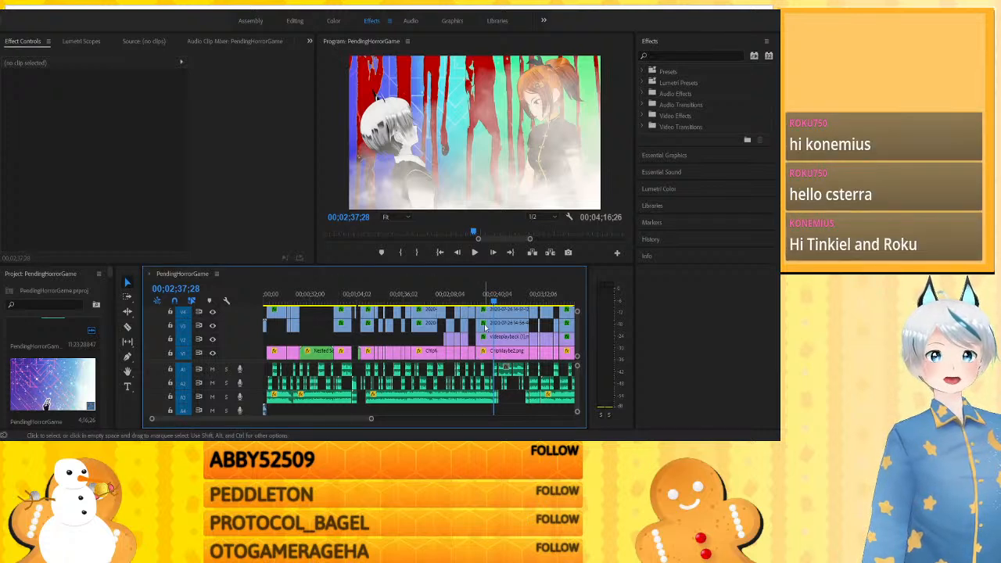
- Play back the final nested sequence from about 3:42 and stop at about 3:55
key("minus")
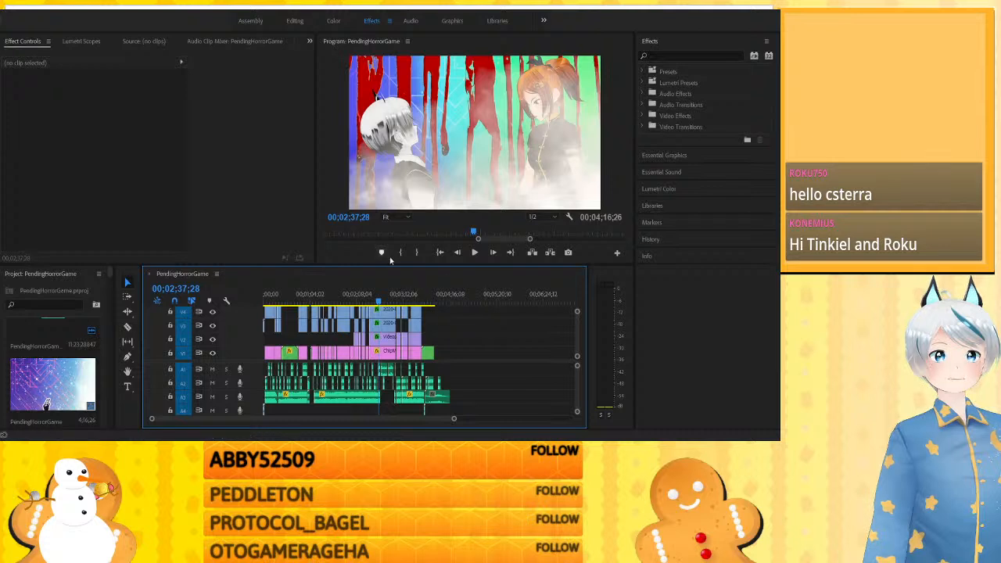
left_click(426, 297)
key("equal")
key("equal")
key("equal")
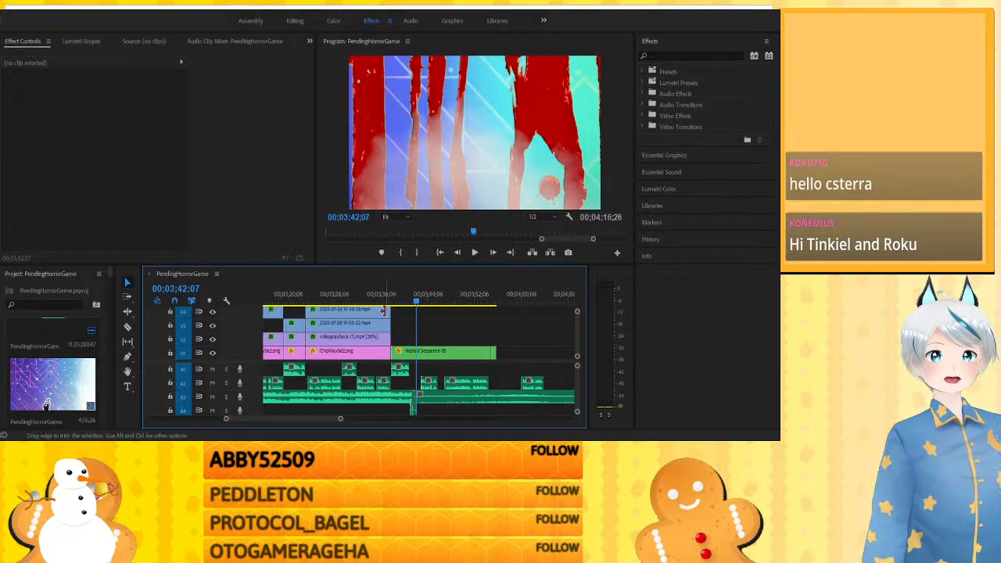
left_click(392, 295)
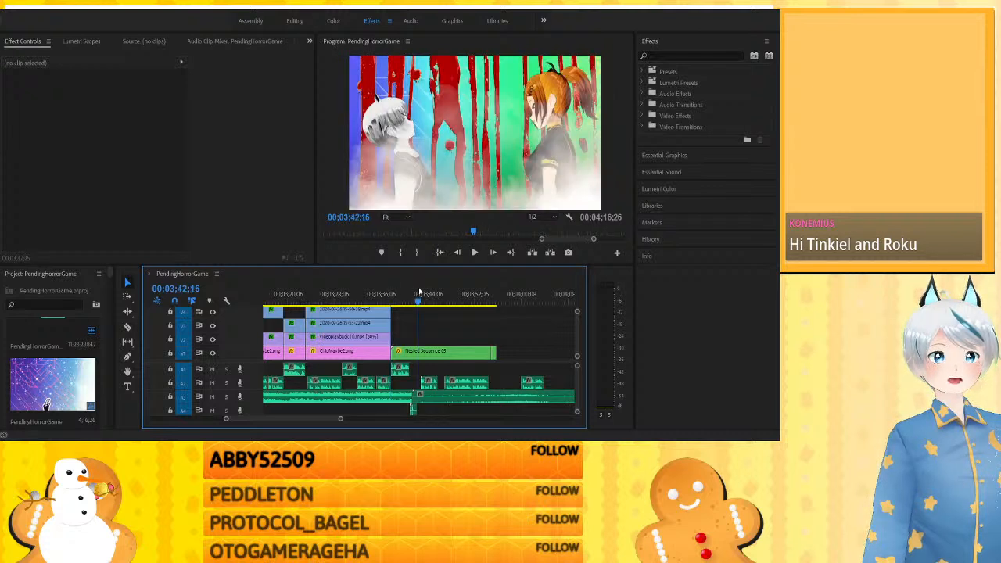
left_click(418, 288)
key("space")
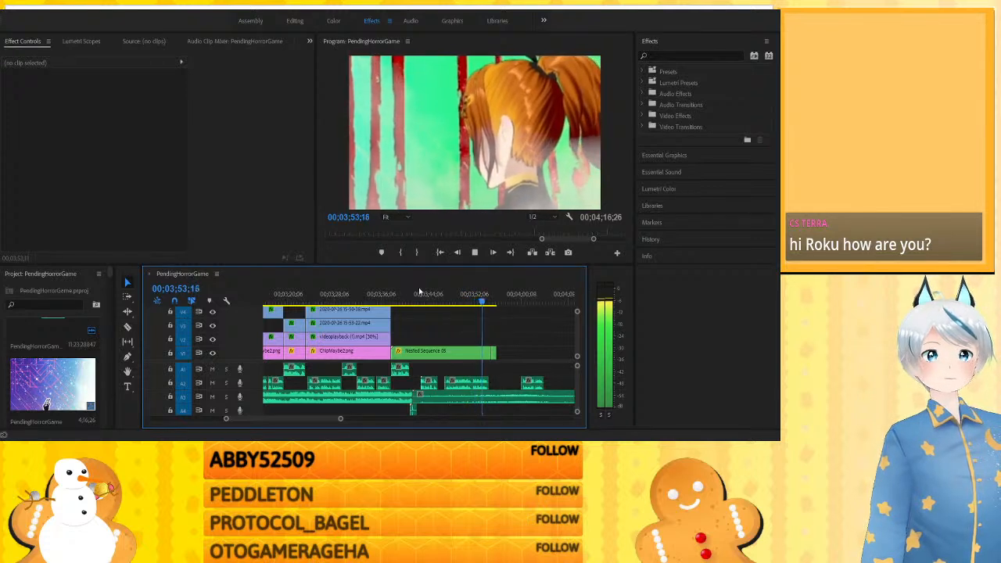
key("space")
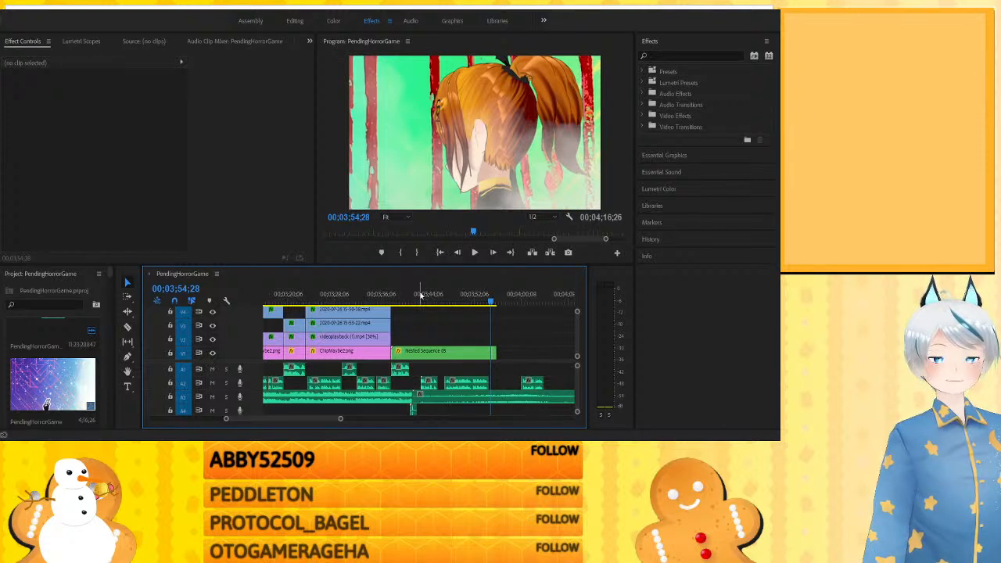
- Review the foggy two-character scene before the final nested sequence, checking frames between about 2:50 and 3:35
left_click(420, 295)
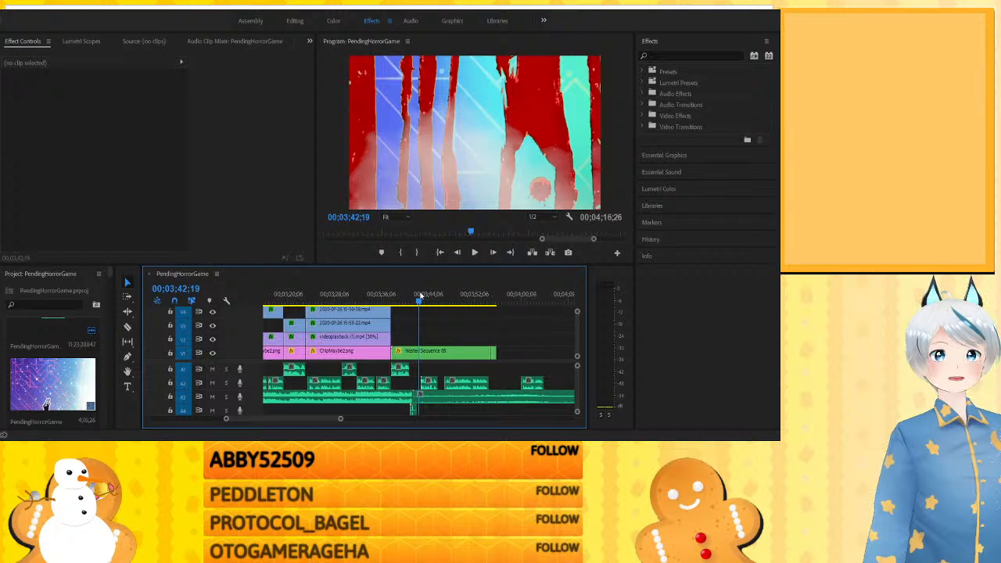
key("minus")
key("minus")
left_click(397, 298)
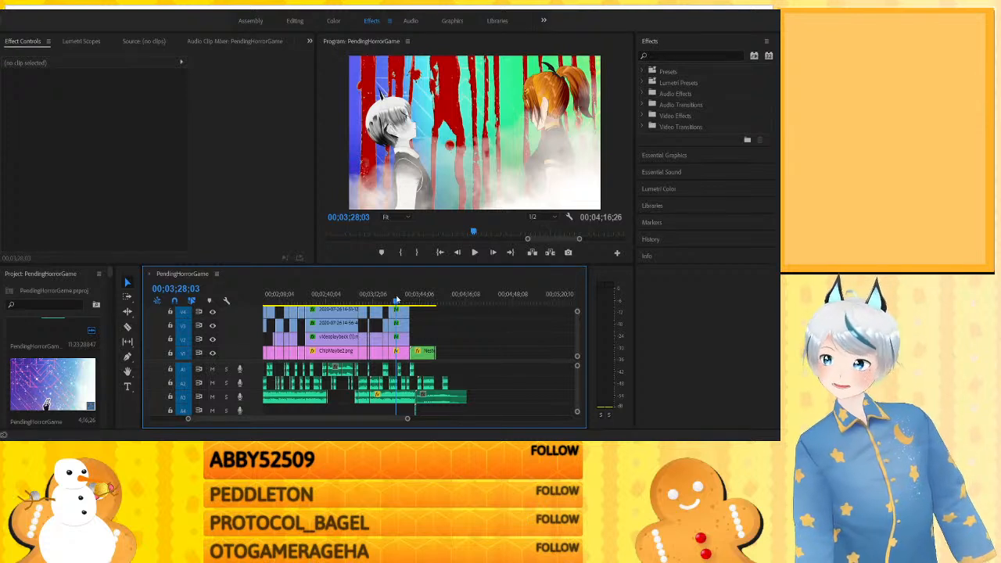
left_click(356, 301)
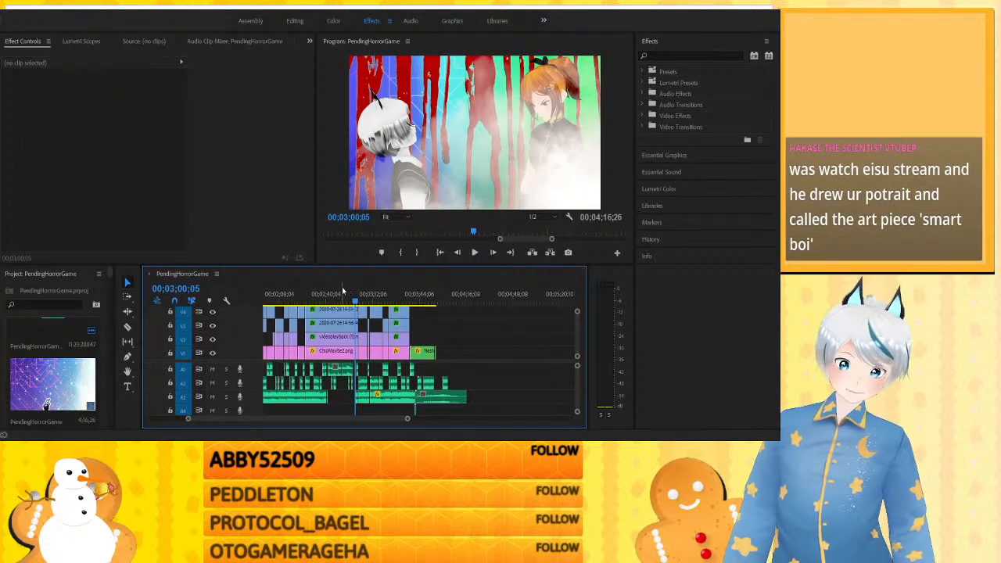
left_click(342, 292)
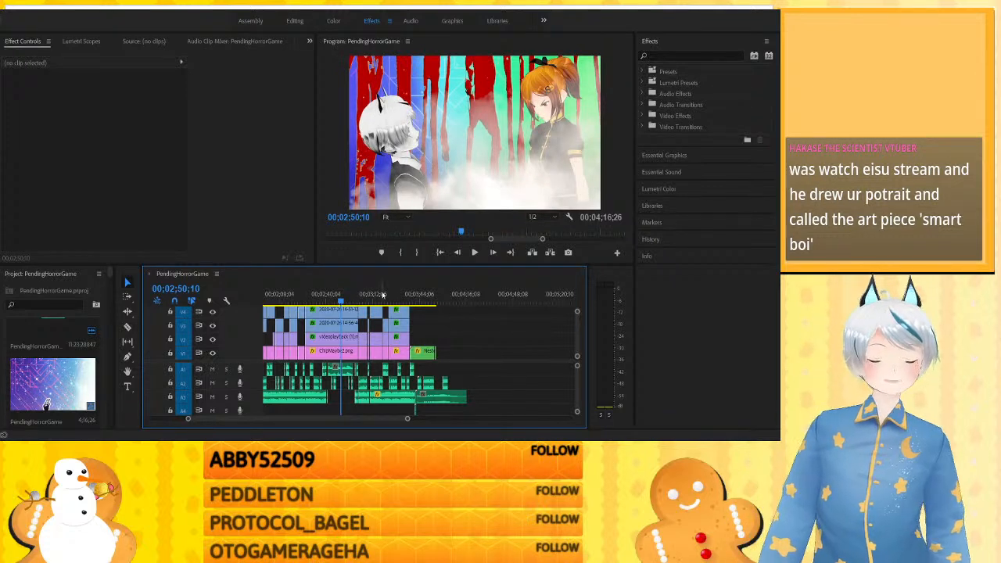
left_click_drag(384, 293, 406, 294)
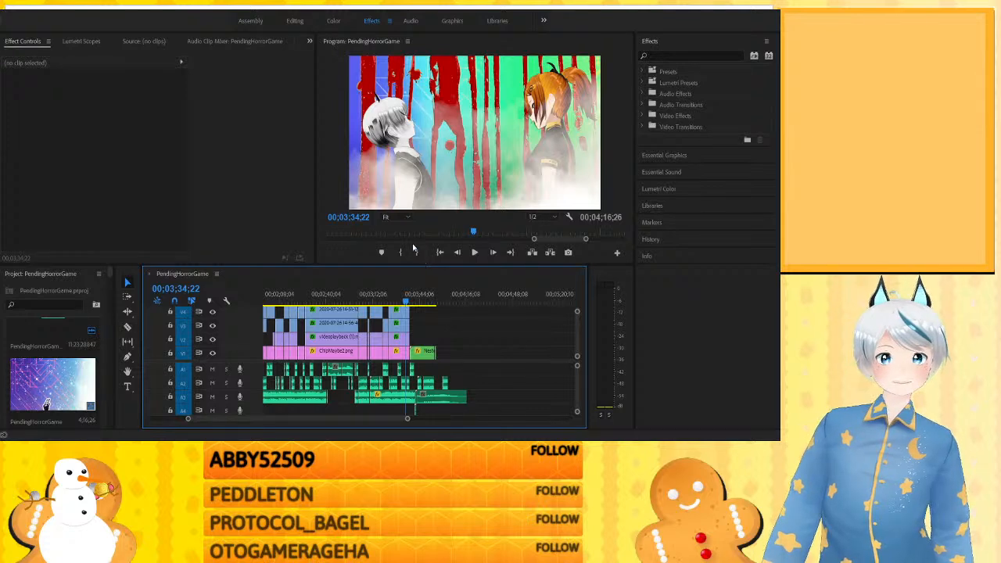
- Show the entire sequence in the timeline, scrub back through the foggy scene, and return the playhead to the start
key("minus")
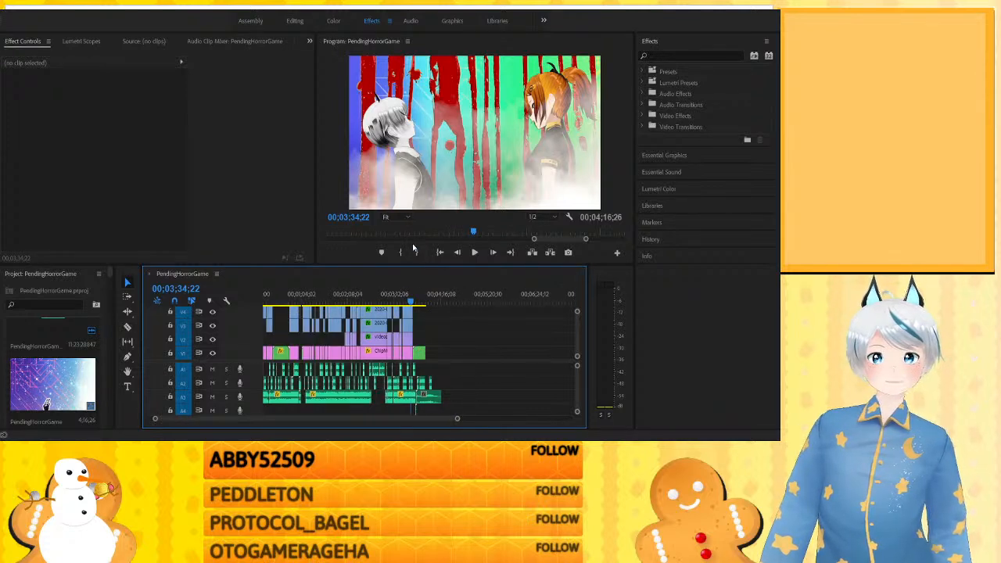
key("minus")
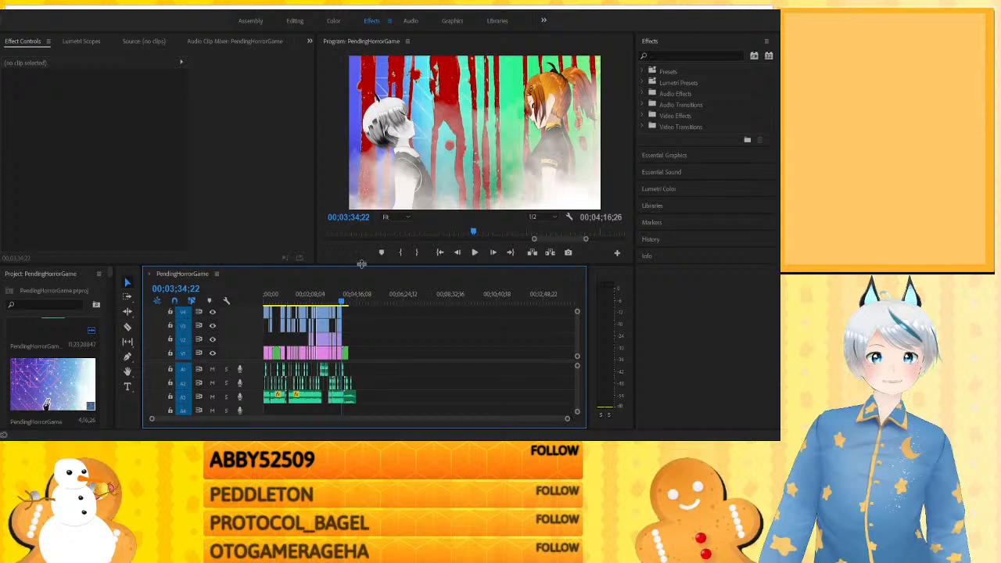
left_click(329, 297)
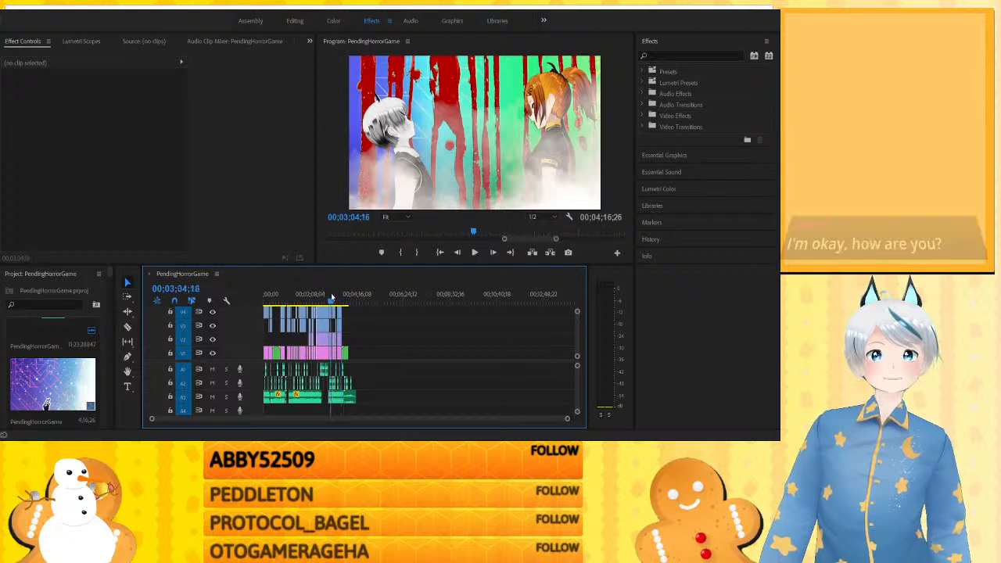
left_click_drag(329, 297, 327, 298)
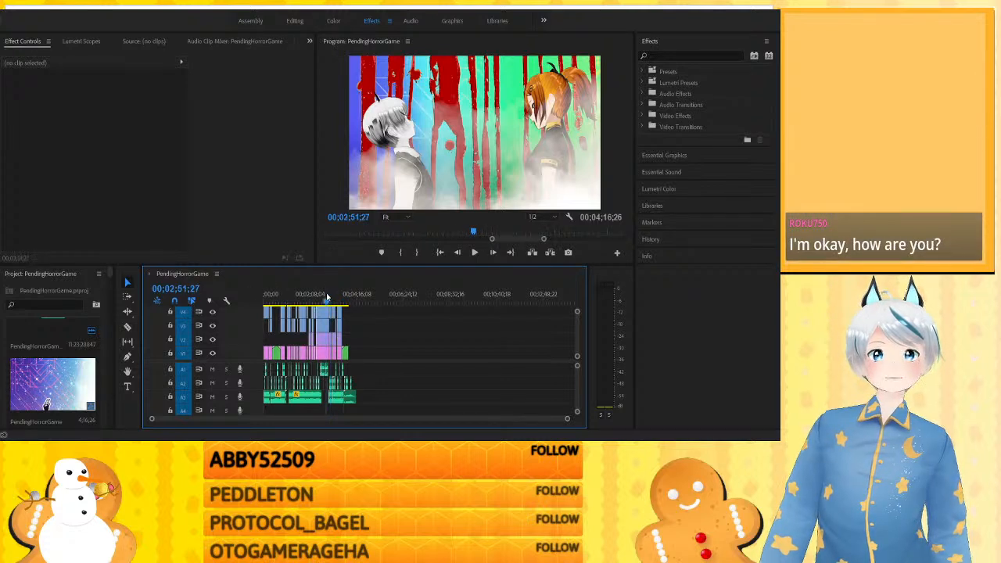
left_click(319, 299)
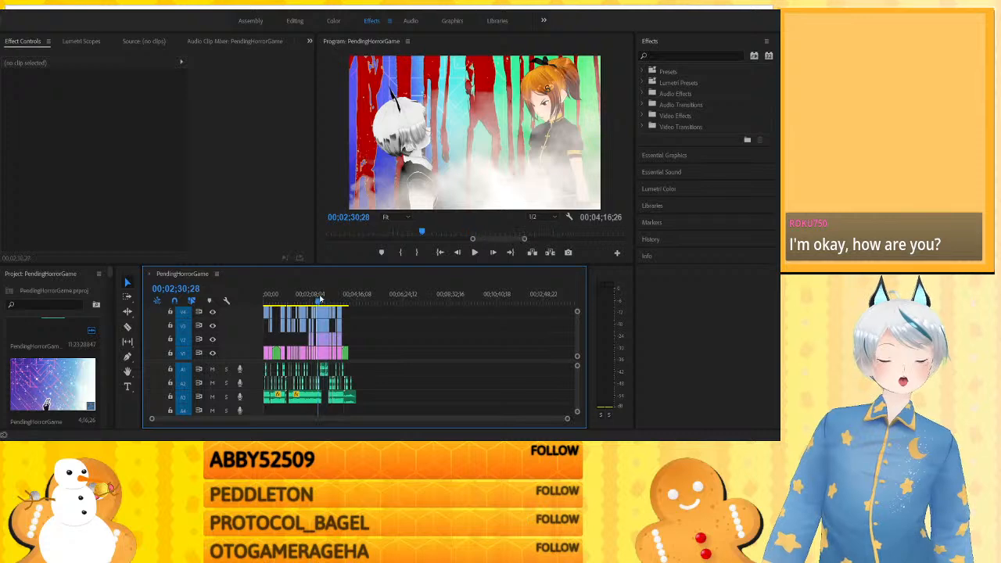
left_click(265, 298)
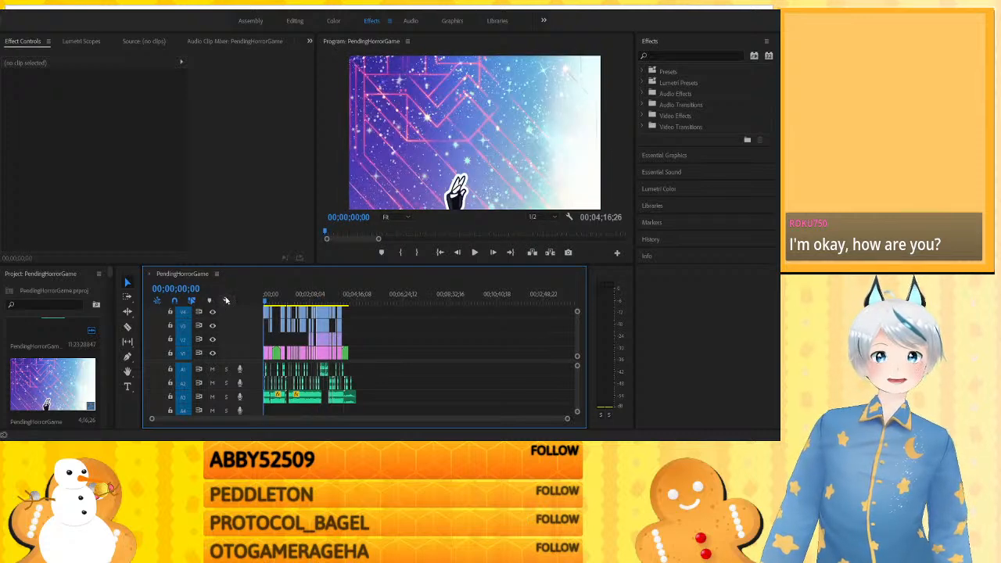
- Show roughly the first minute and a half of the timeline and check Nested Sequence 03 at about 32 and 44 seconds
key("equal")
key("equal")
key("equal")
key("equal")
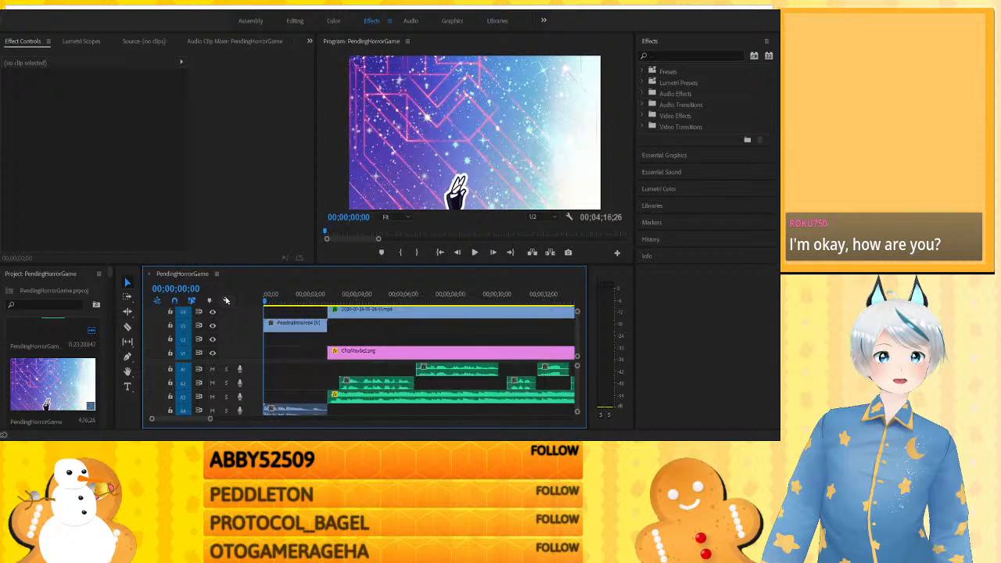
key("minus")
key("minus")
key("minus")
key("minus")
key("minus")
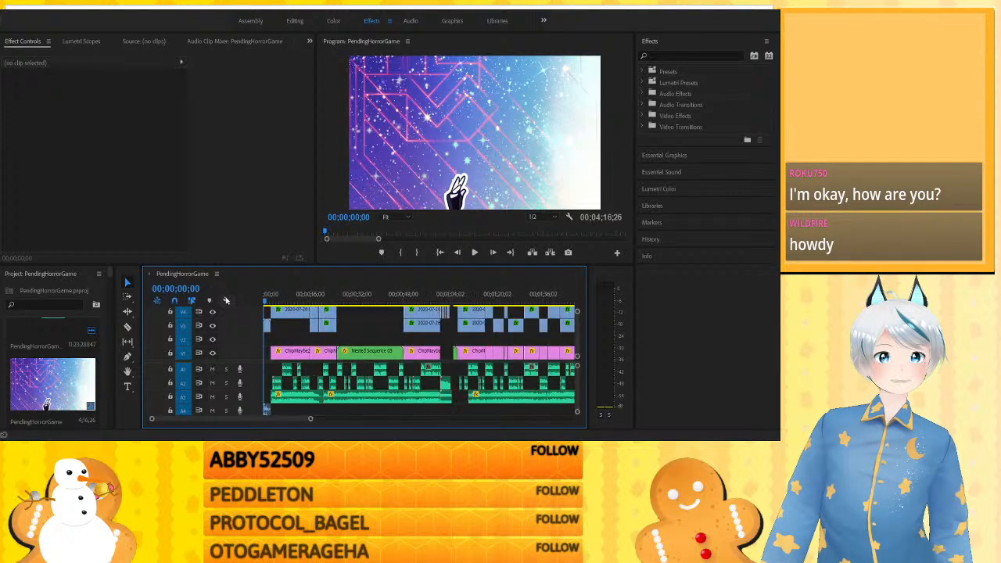
left_click(359, 296)
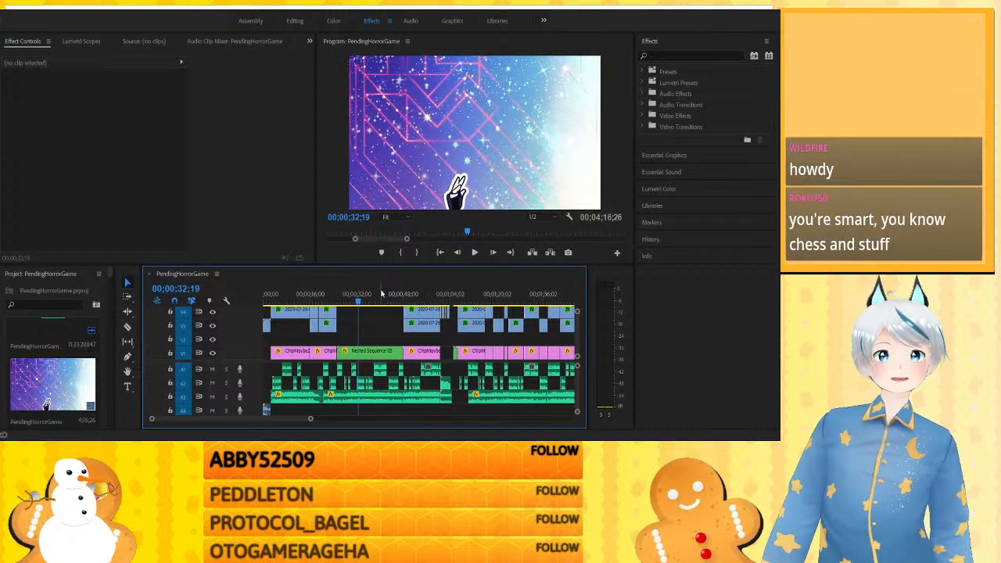
left_click(393, 294)
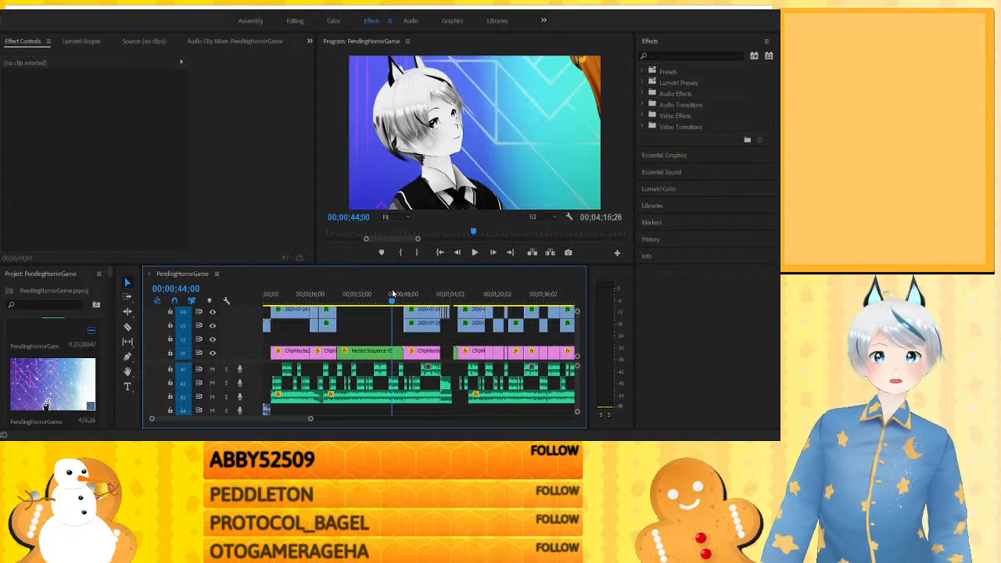
- Return the playhead to the start of the sequence and play the animated intro clip
left_click(267, 290)
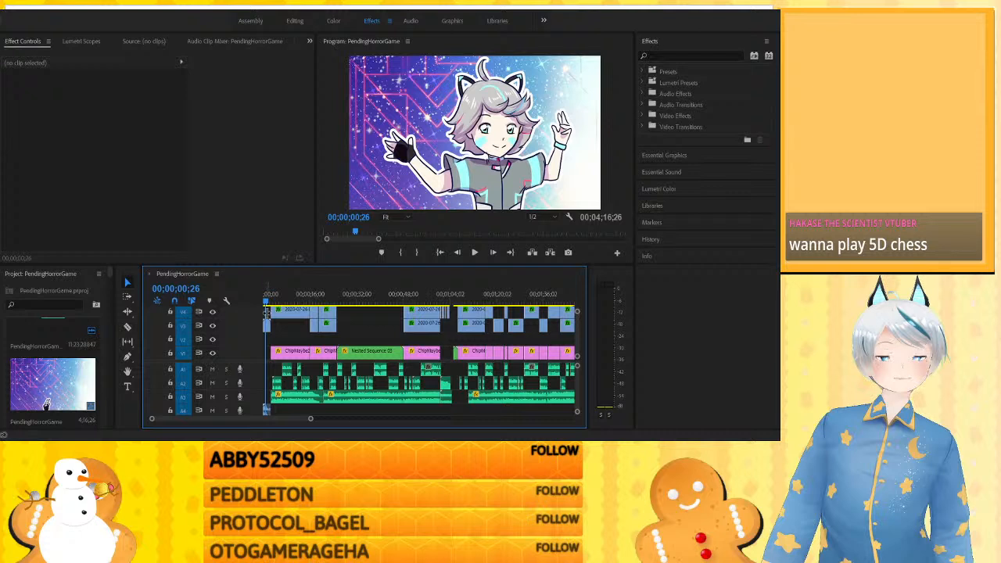
left_click_drag(267, 301, 264, 301)
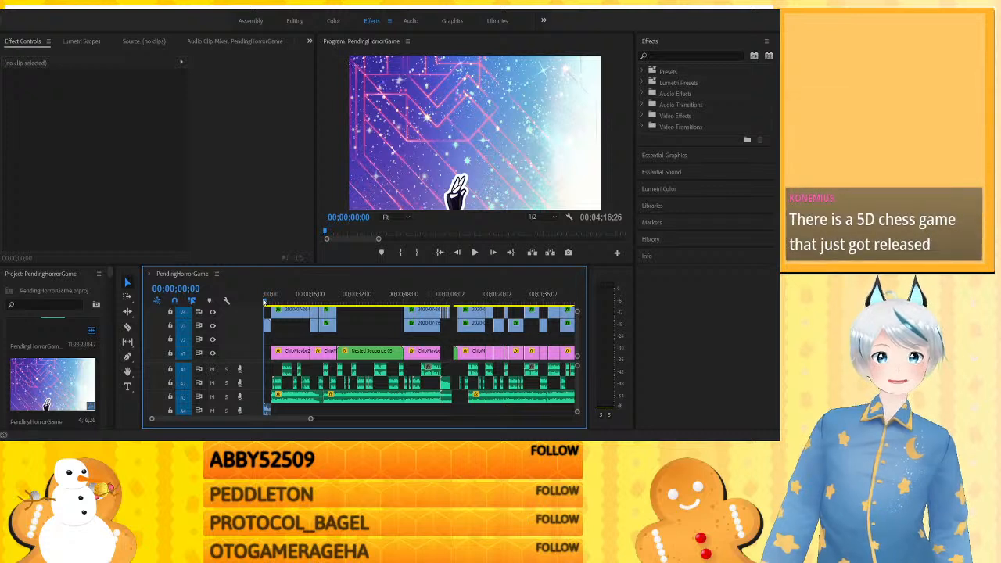
key("space")
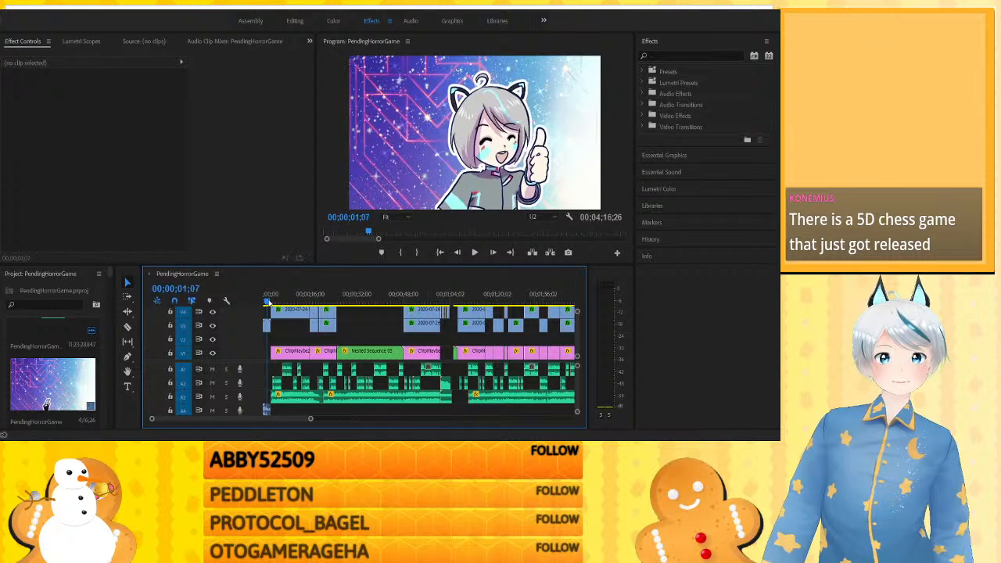
- Replay the animated intro from the start of the sequence, stop at about 00;00;01;13, and go back one frame
left_click(263, 302)
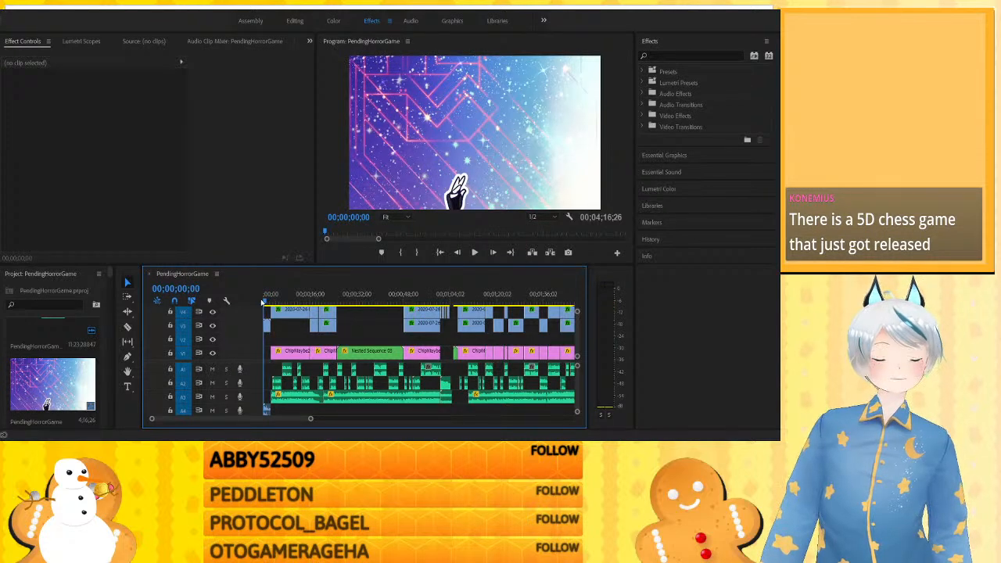
key("space")
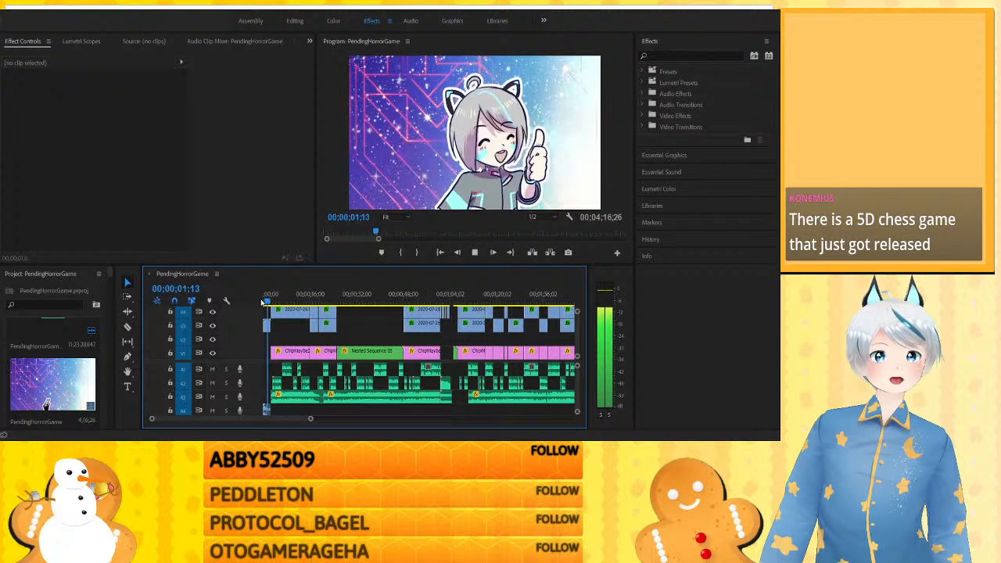
key("space")
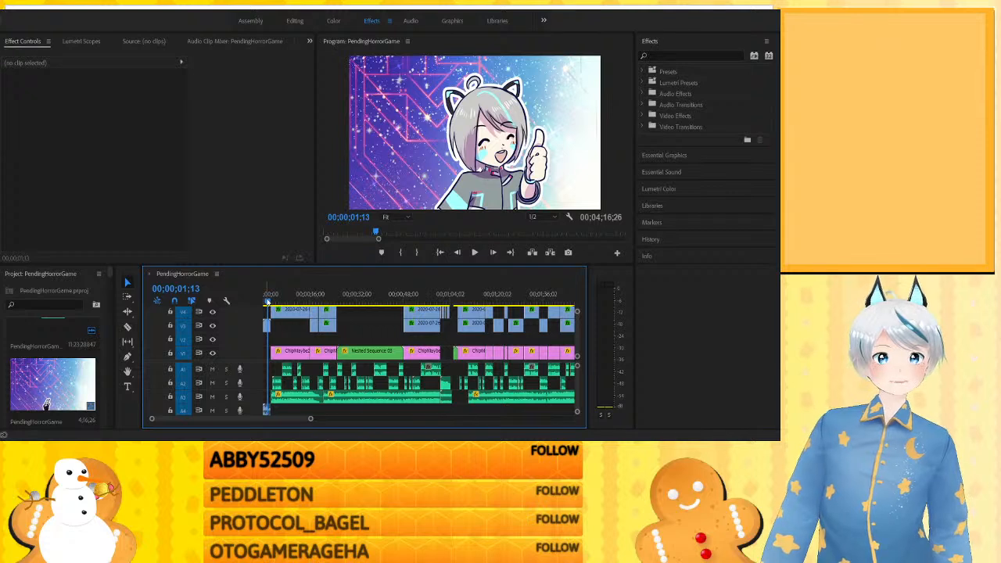
key("Left")
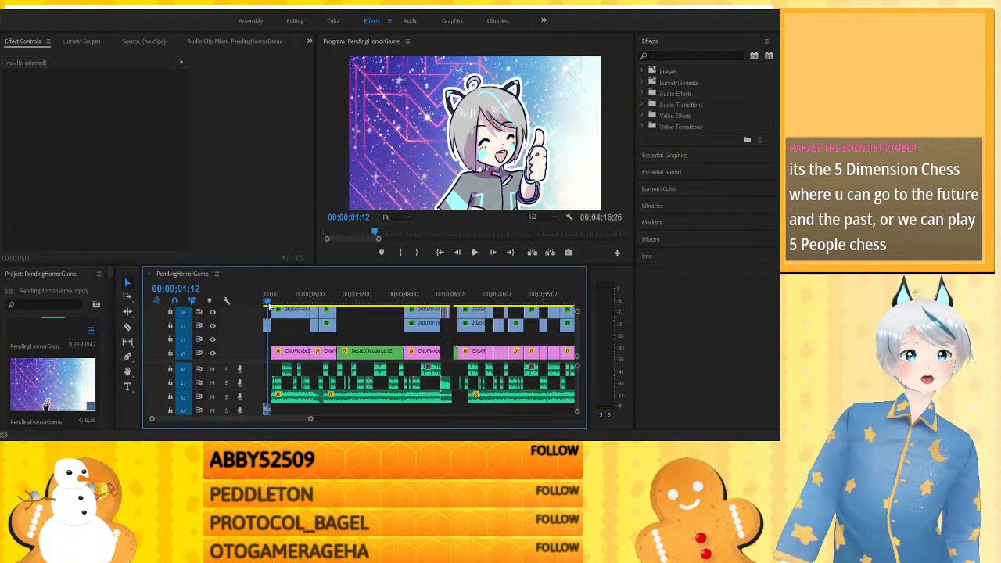
- Preview the character scenes at about 7, 35 and 55 seconds, leaving the playhead on the two-character shot at 00;00;54;19
left_click(287, 291)
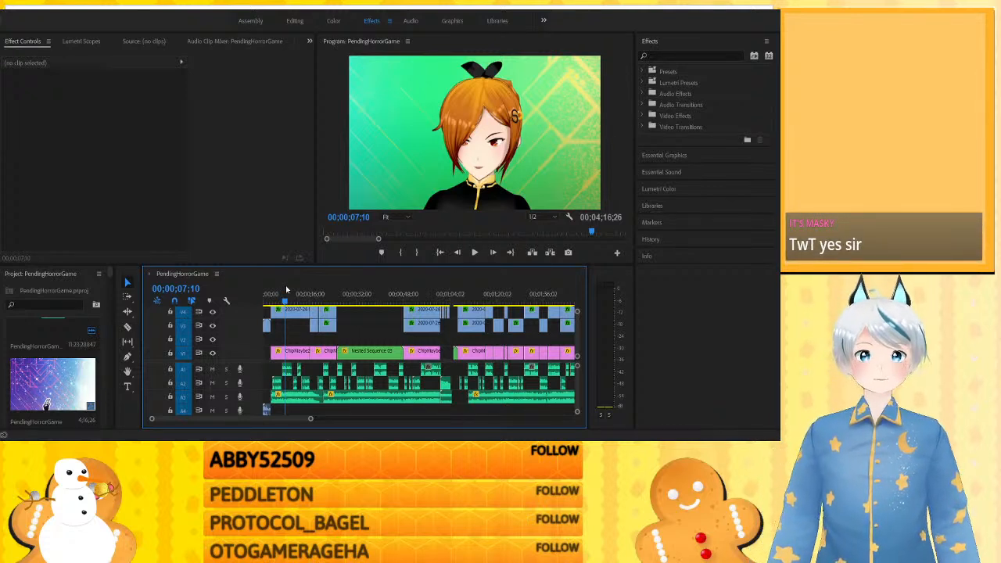
left_click(367, 291)
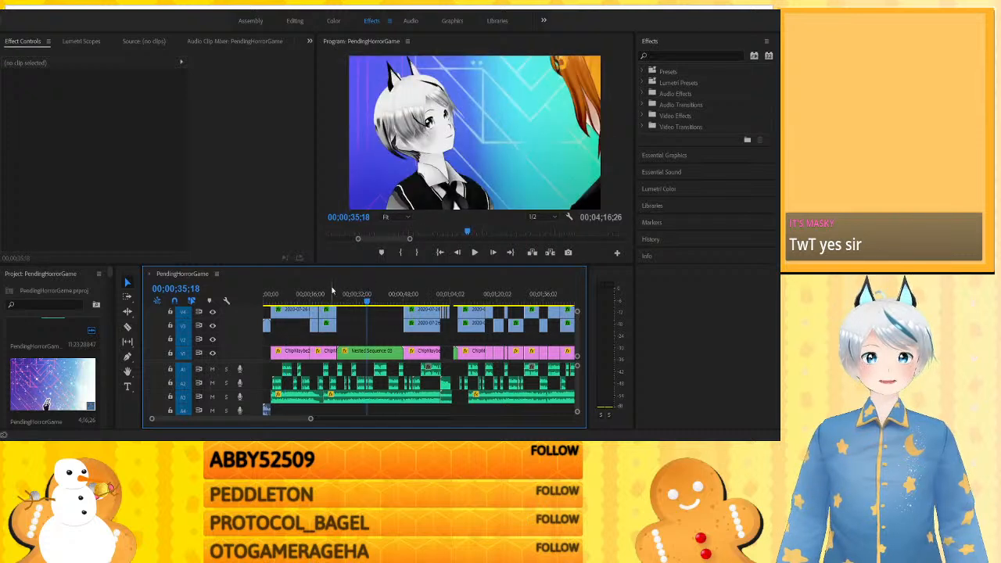
left_click(338, 291)
left_click(284, 294)
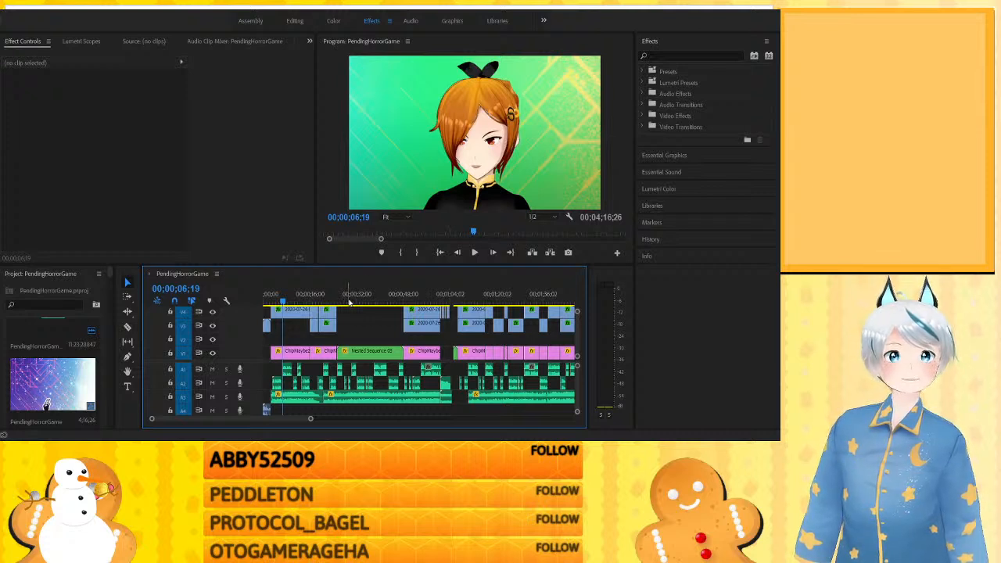
left_click(426, 294)
left_click_drag(427, 294, 426, 294)
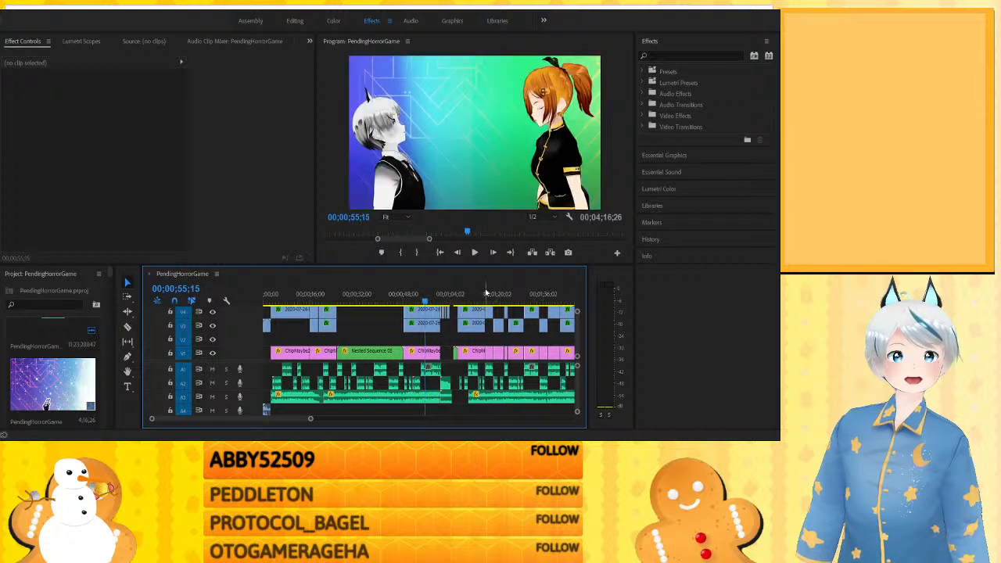
left_click(485, 290)
left_click(424, 294)
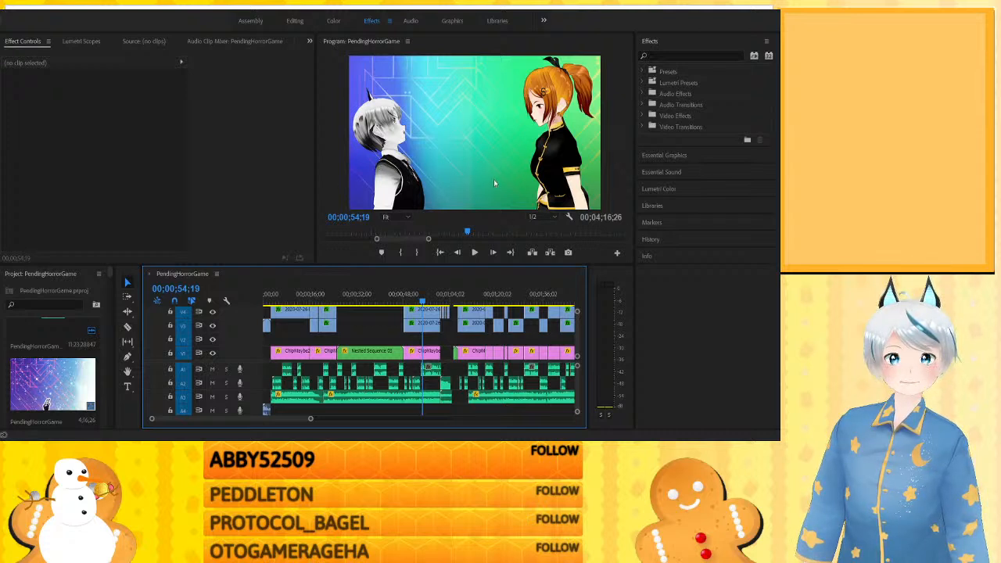
- Hide and restore tracks V4 and V3 in turn to check what each layer contributes to the two-character shot
left_click(213, 312)
left_click(213, 312)
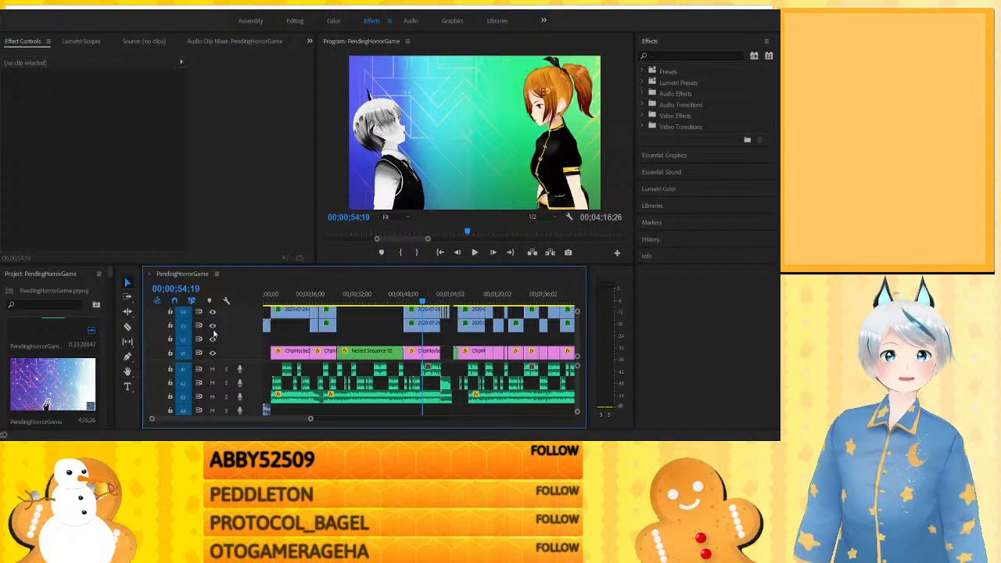
left_click(213, 326)
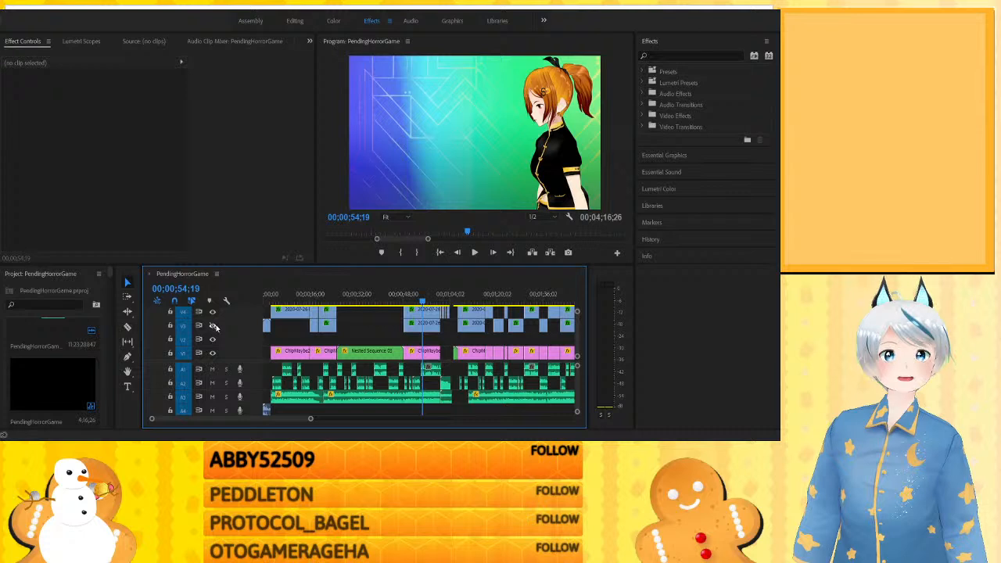
left_click(213, 327)
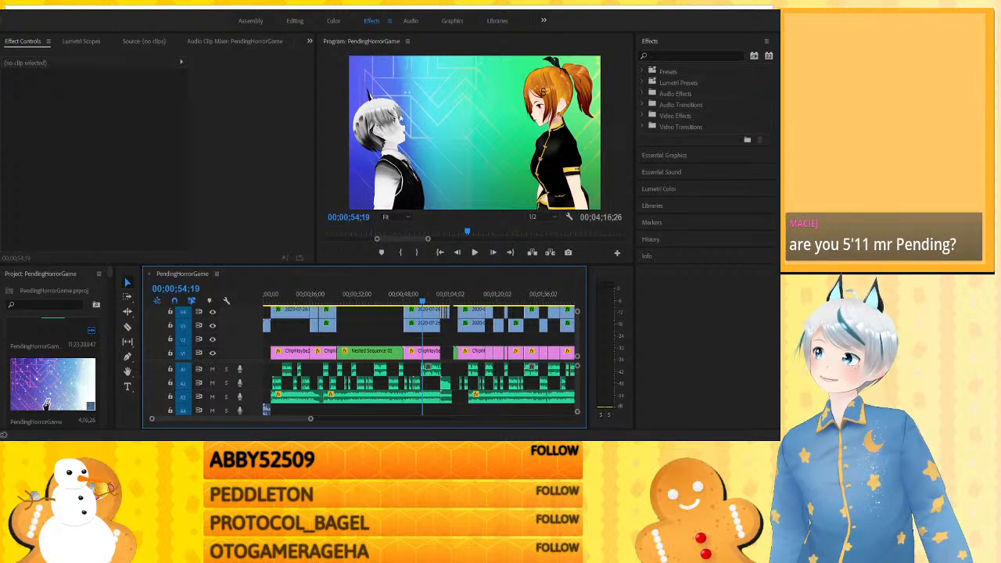
- Check the two-character scene at about 0:56, 1:11 and 1:46, with over three minutes of the timeline in view
left_click(430, 297)
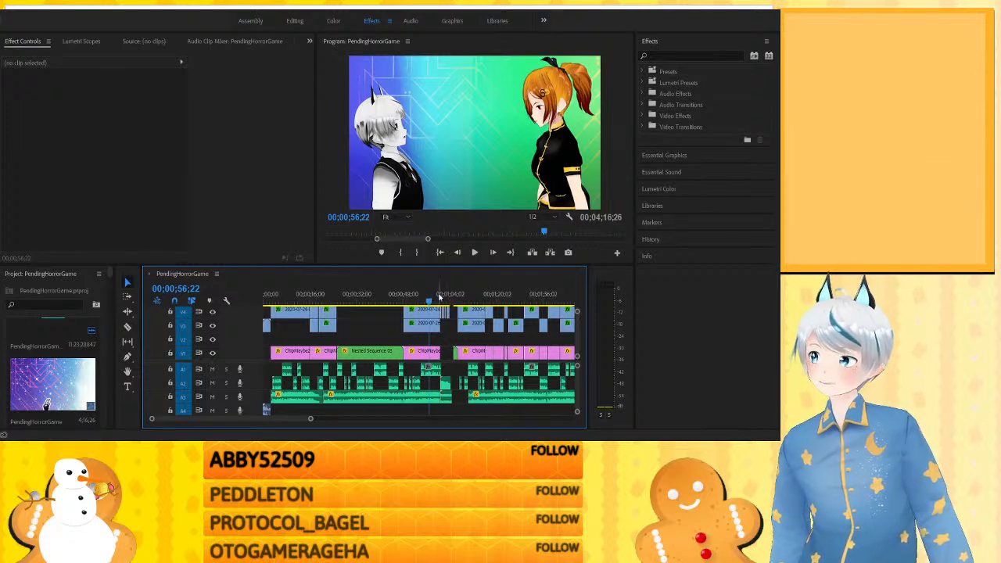
left_click_drag(424, 300, 474, 295)
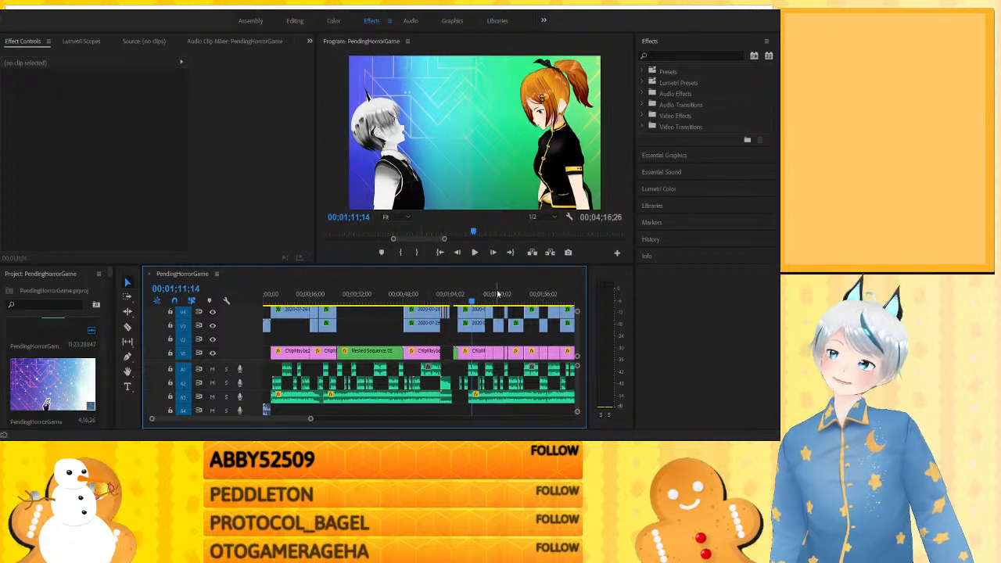
key("minus")
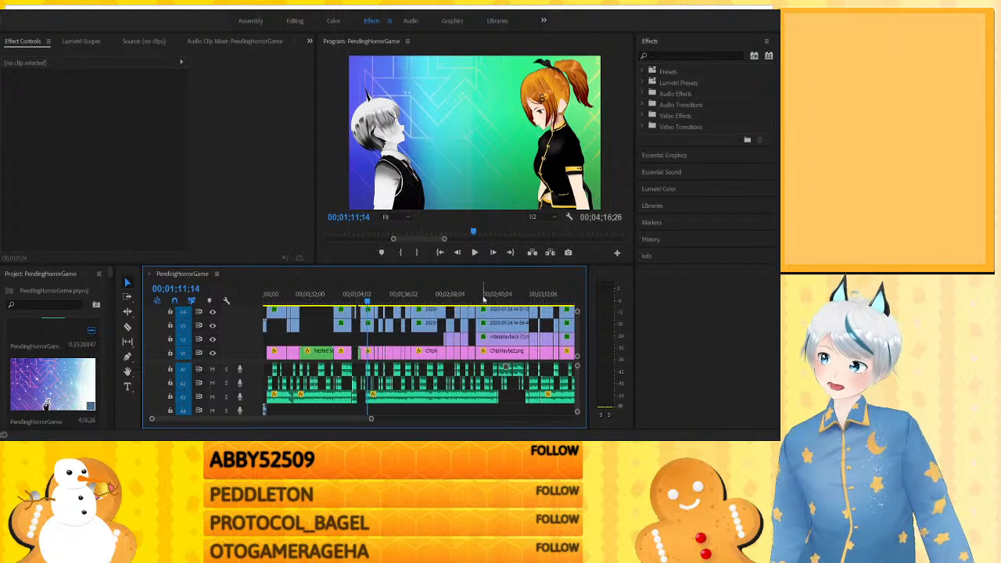
left_click(420, 288)
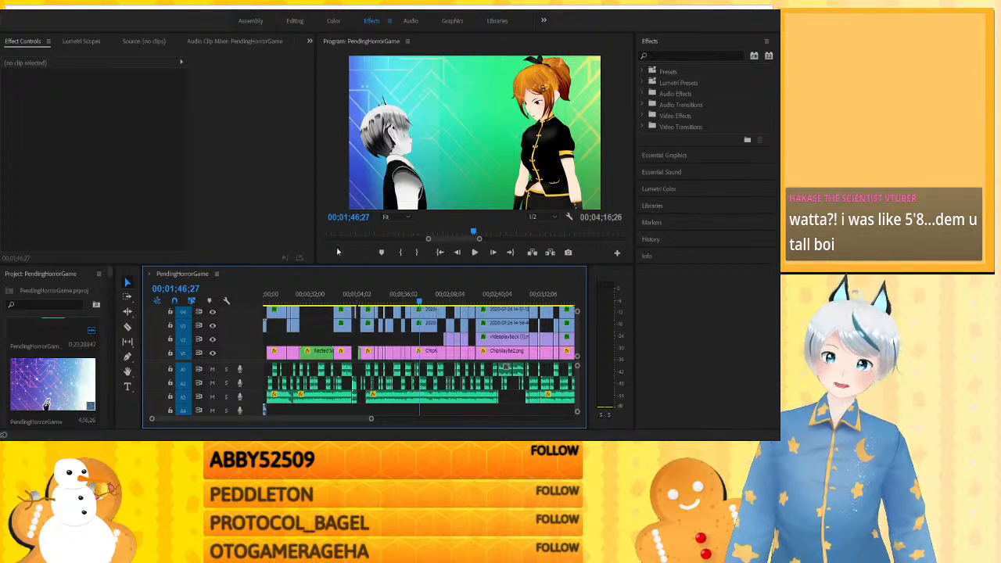
- Check the red-haired character's opening shot at about 3 seconds and the two-character shot at about 1:12
left_click(268, 293)
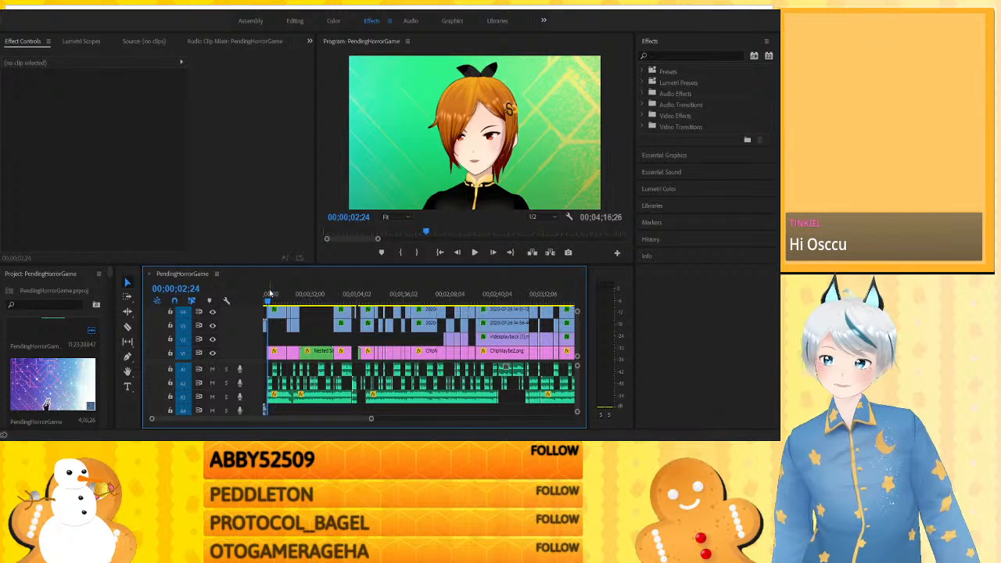
left_click(371, 291)
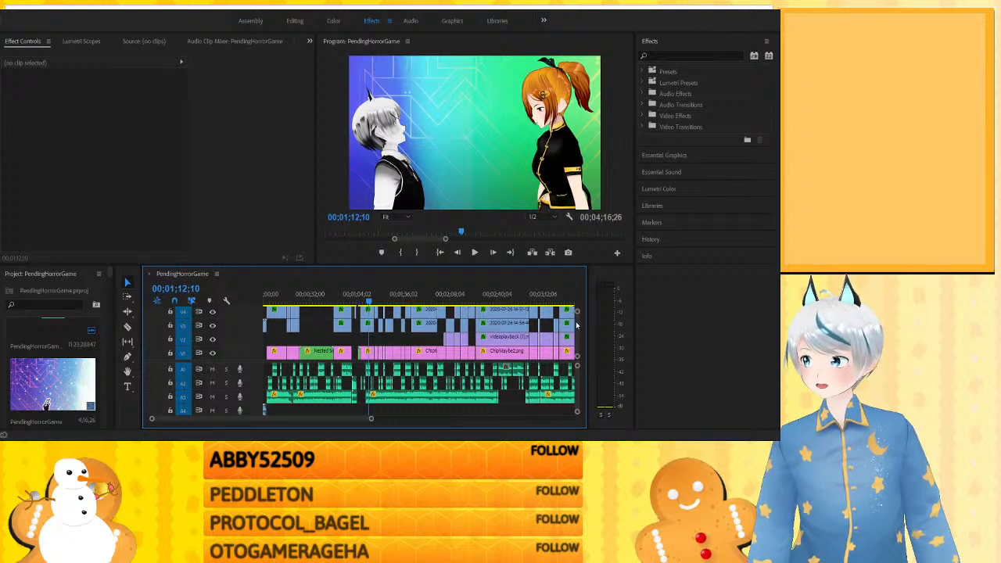
scroll(577, 321, "up", 2)
scroll(577, 321, "down", 2)
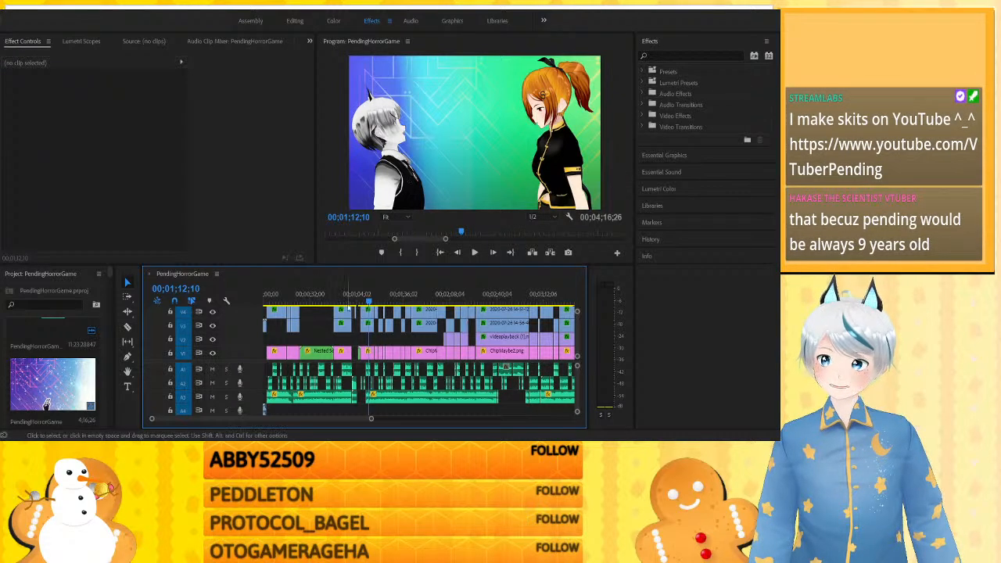
- Play the start of the blurred cutaways from about 1:00 and return the playhead to about 1:12
left_click(352, 298)
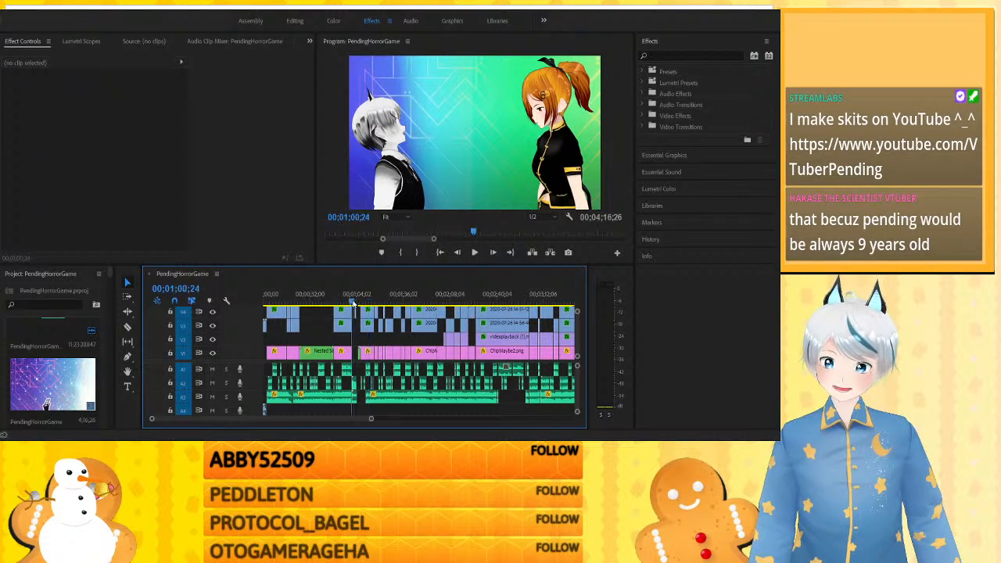
key("space")
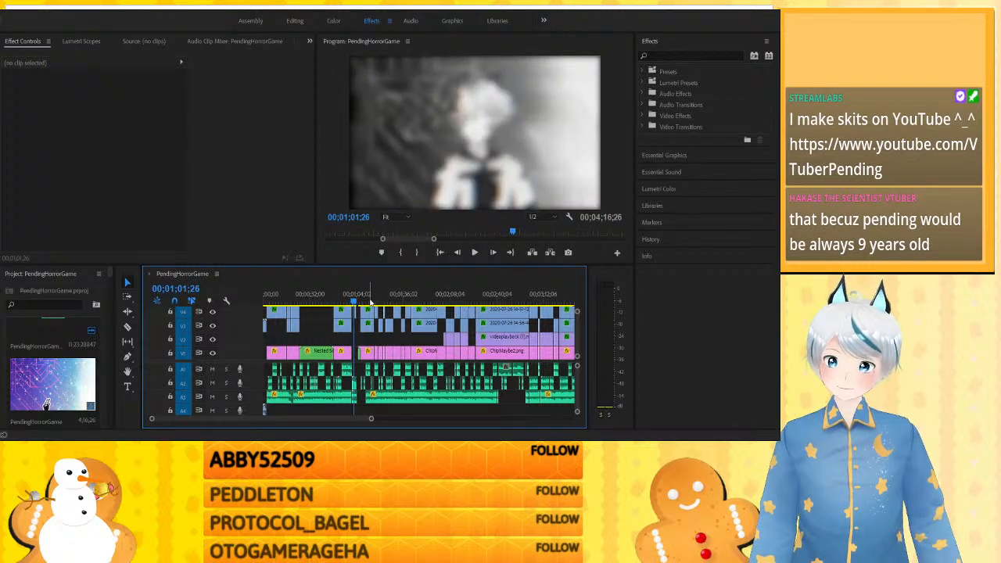
left_click(369, 299)
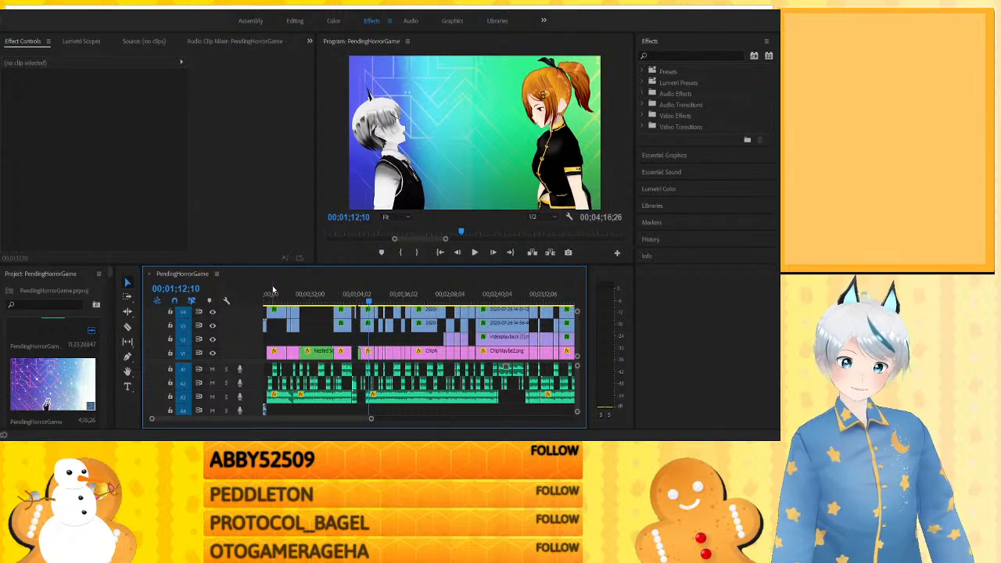
- Enlarge the timeline around the one-minute mark and play from about 0:48 through the blurred cutaways to the blackout at 1:05
left_click(348, 301)
key("equal")
key("equal")
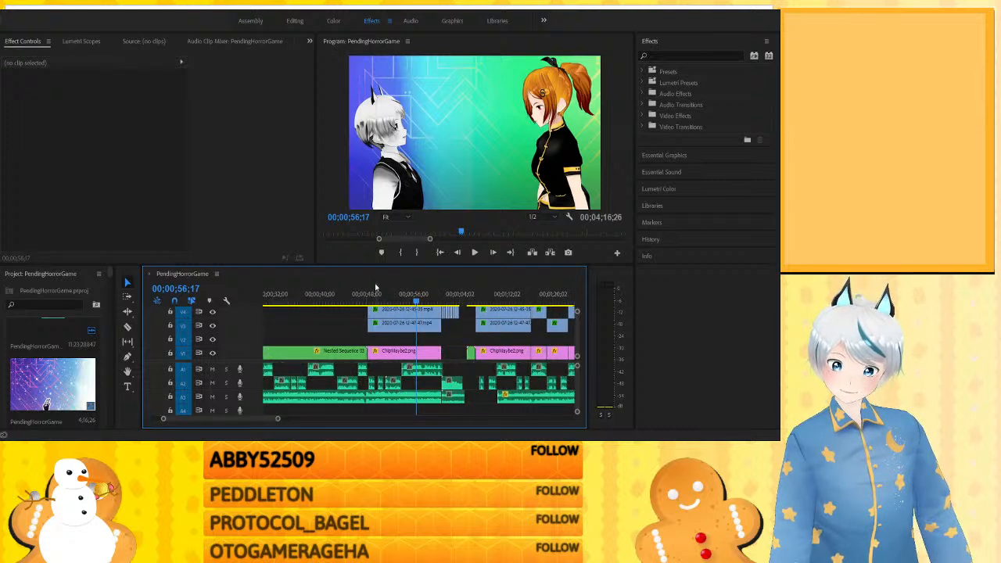
left_click(371, 294)
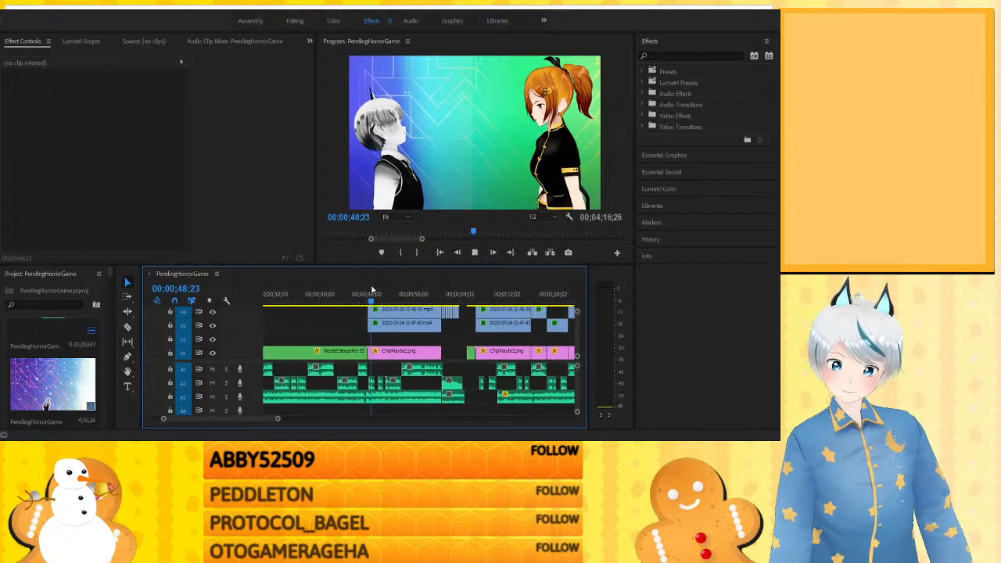
key("space")
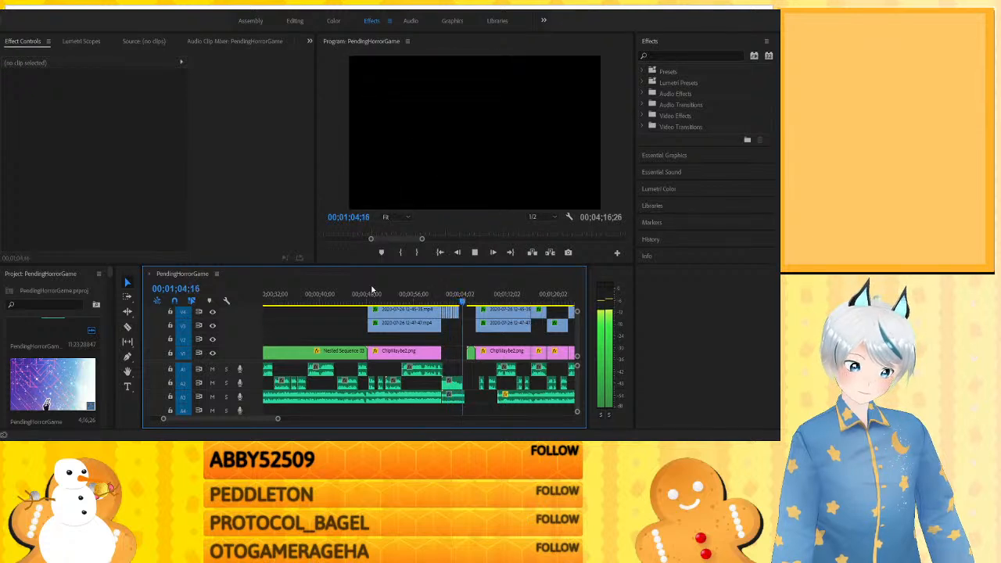
key("space")
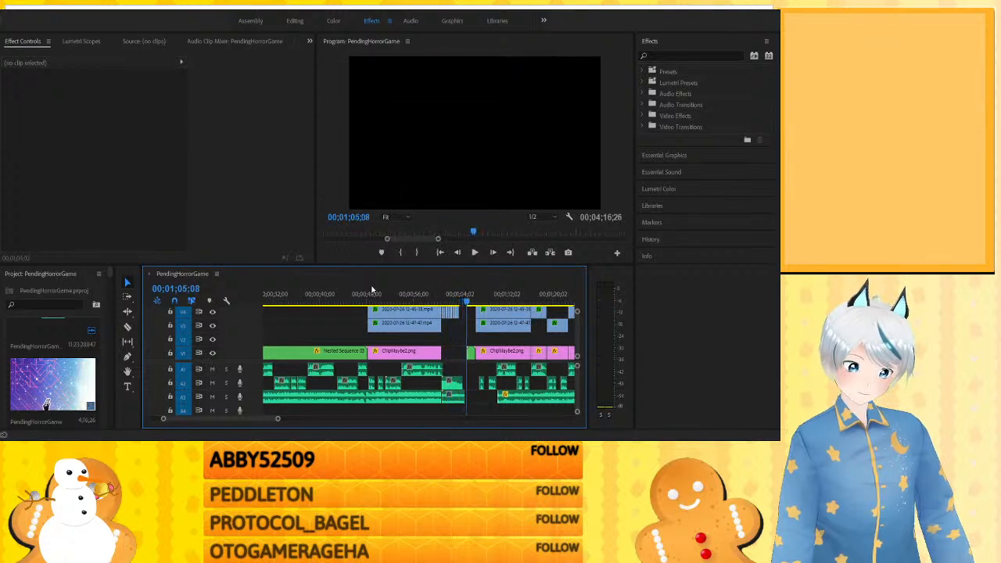
- Examine individual frames of the blurred cutaways between about 1:00 and 1:04 and the fade-in that follows up to 1:06
left_click(442, 300)
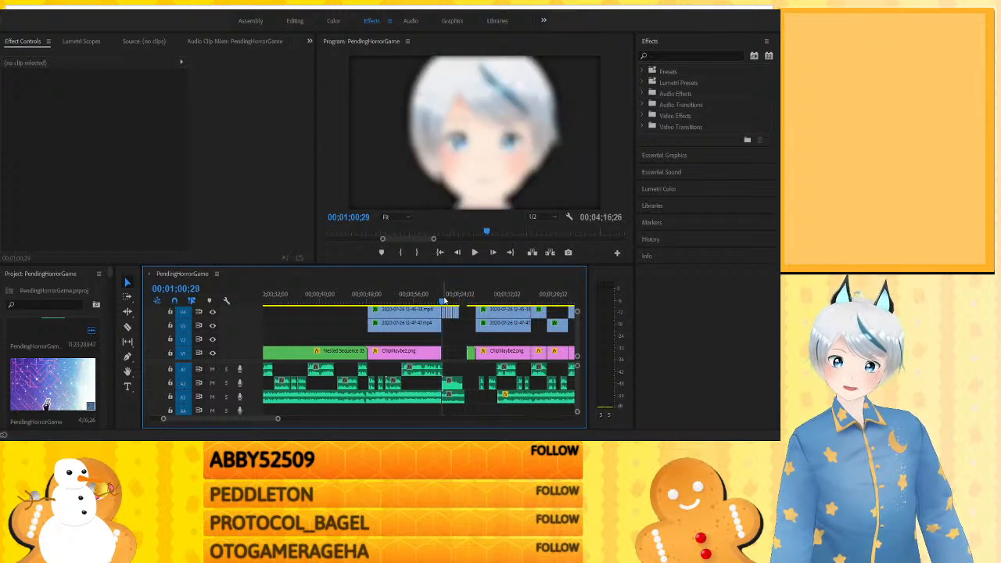
left_click(443, 301)
left_click(445, 300)
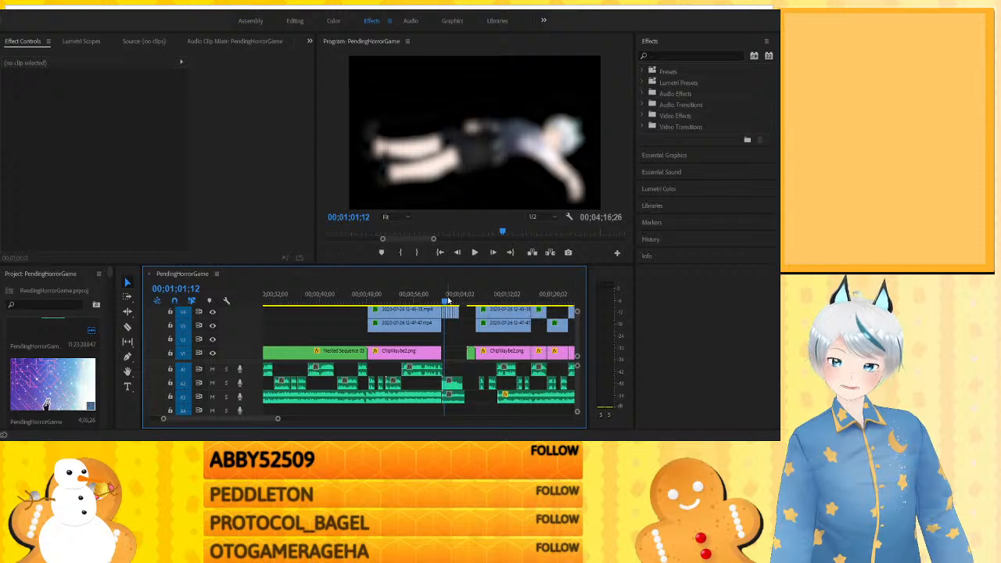
left_click(451, 300)
left_click(459, 300)
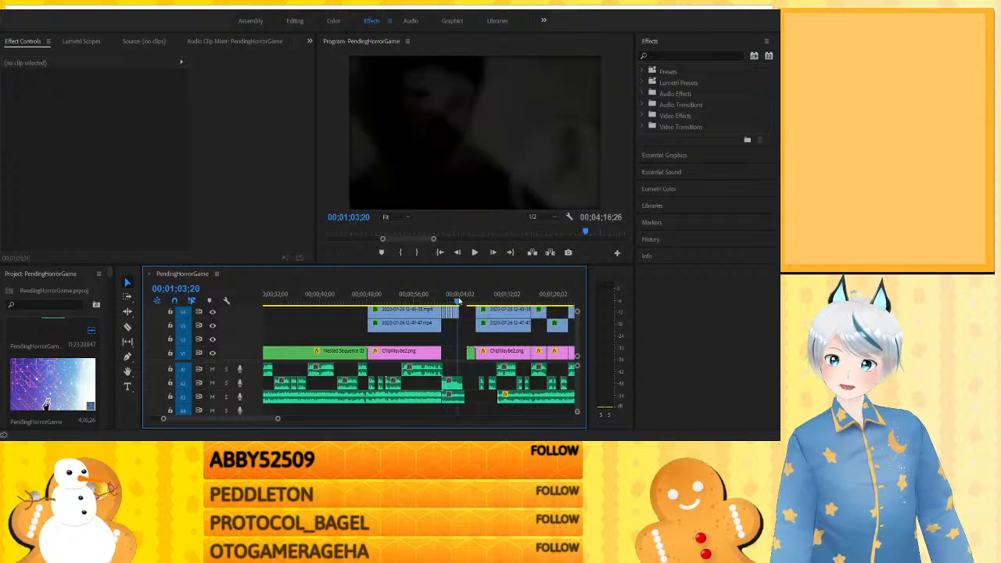
left_click(454, 301)
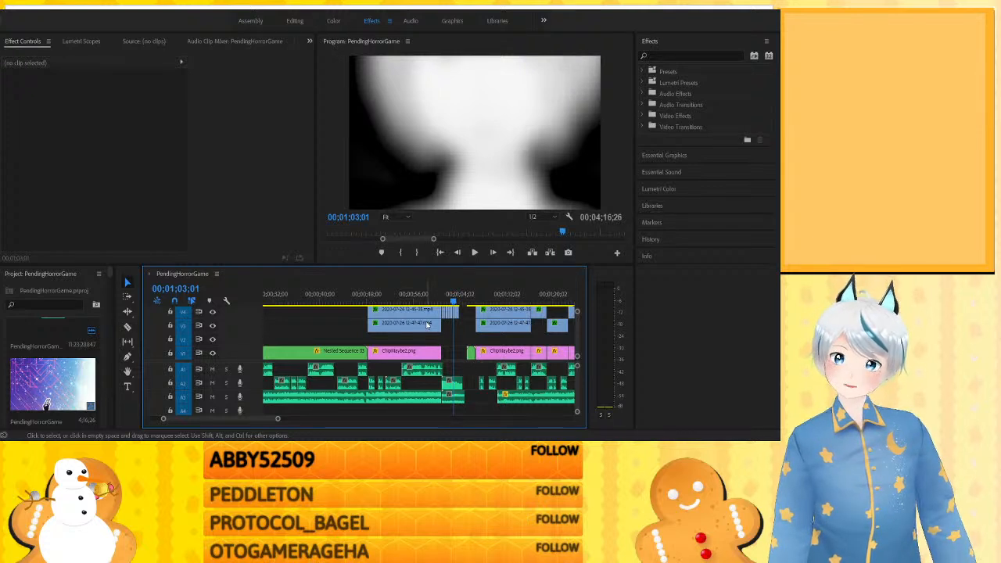
left_click(469, 301)
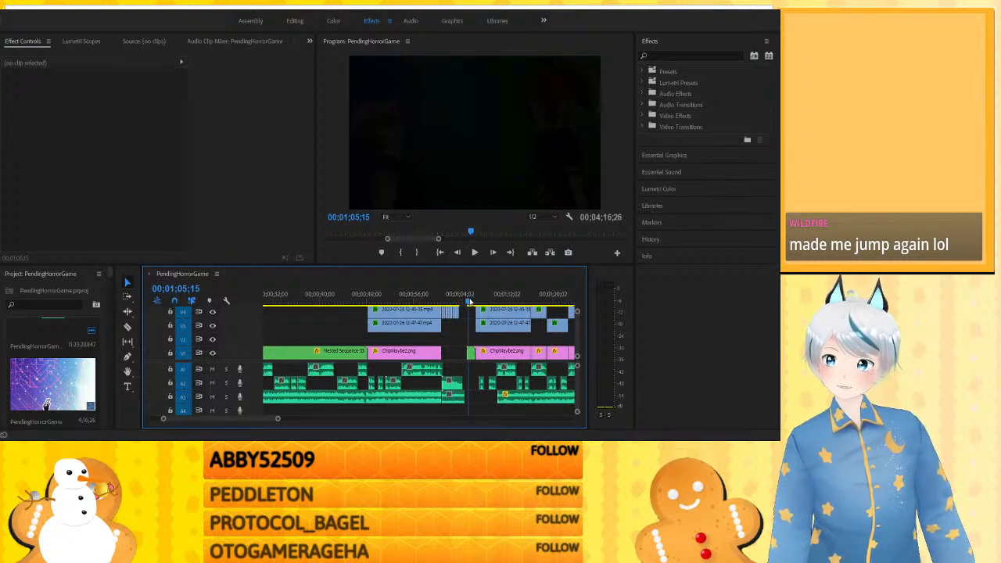
left_click(472, 302)
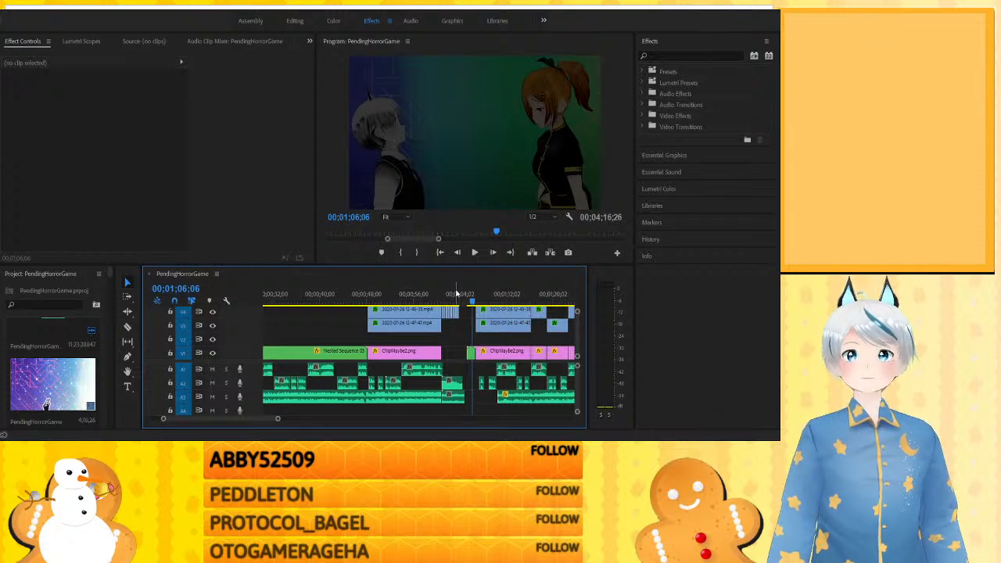
- Show over three minutes of the timeline and check the foggy scene at about 2:43 and the two-character shot at 1:45
key("minus")
key("minus")
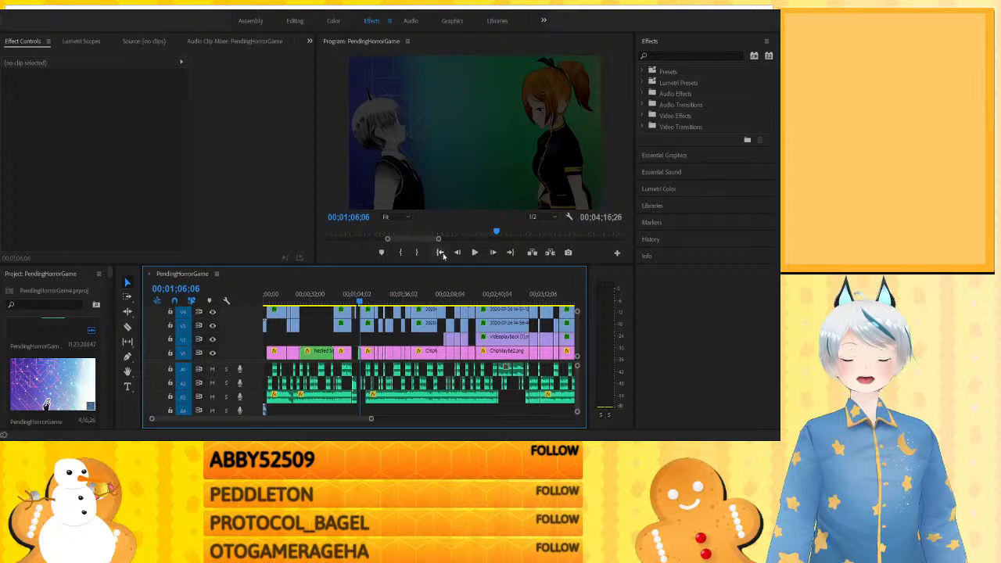
left_click(502, 300)
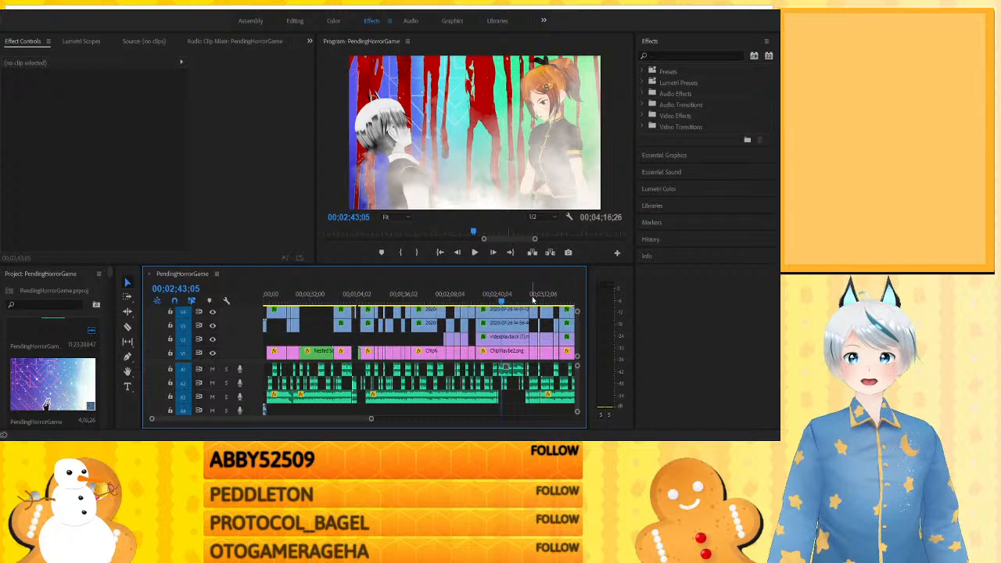
left_click(417, 300)
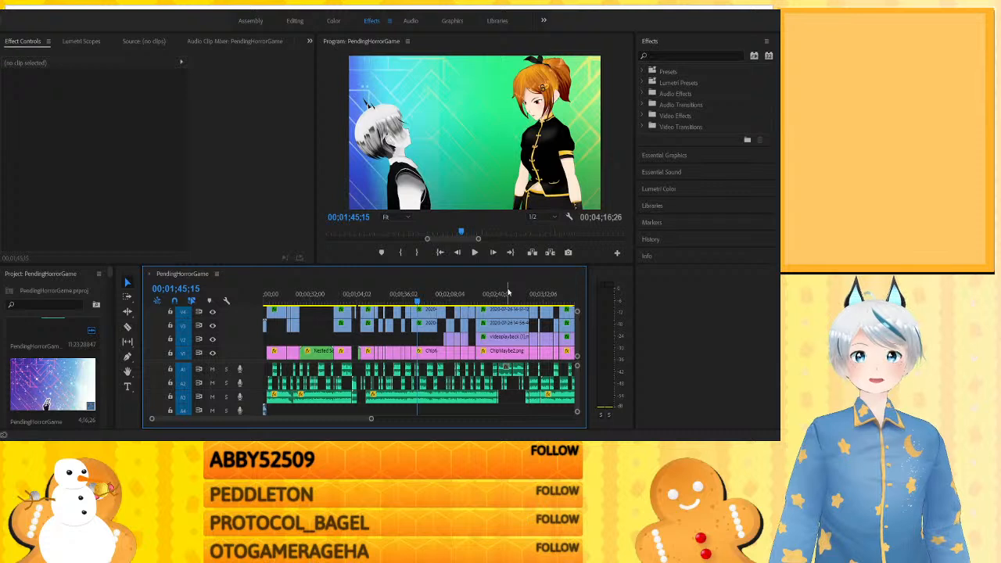
- Show the whole sequence and look through the project's speech audio and green-screen character clips
key("minus")
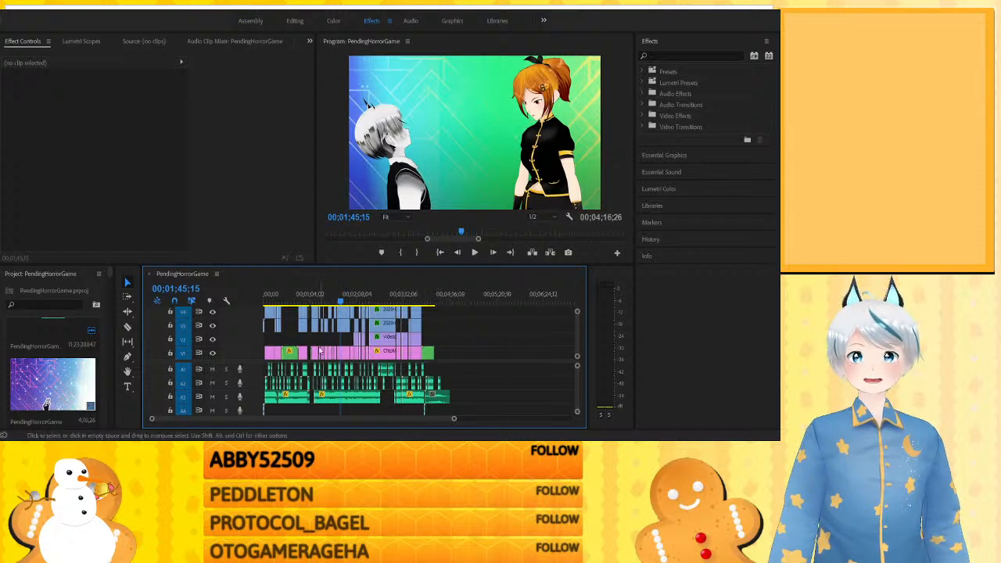
scroll(61, 381, "up", 1)
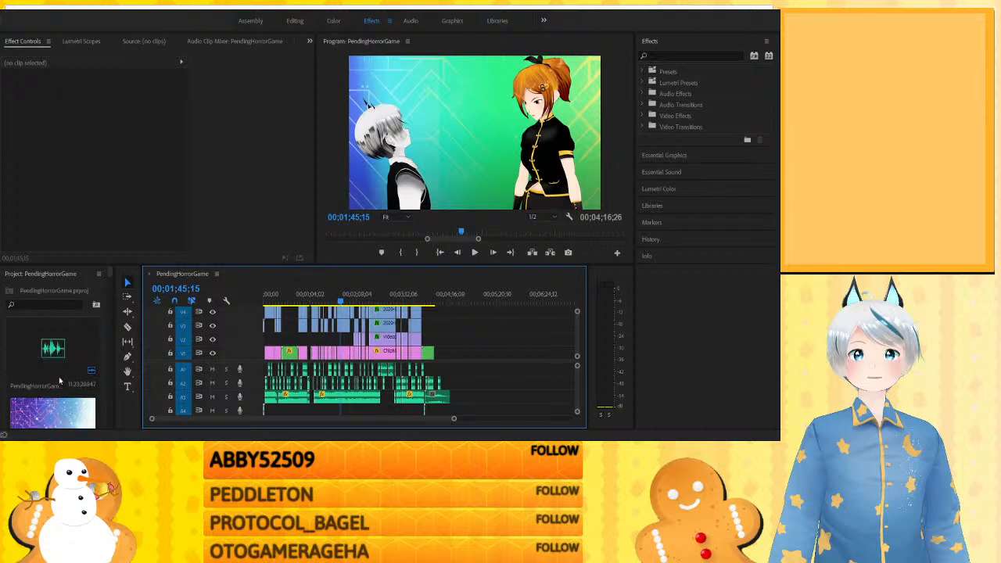
scroll(60, 381, "down", 3)
scroll(60, 381, "down", 3)
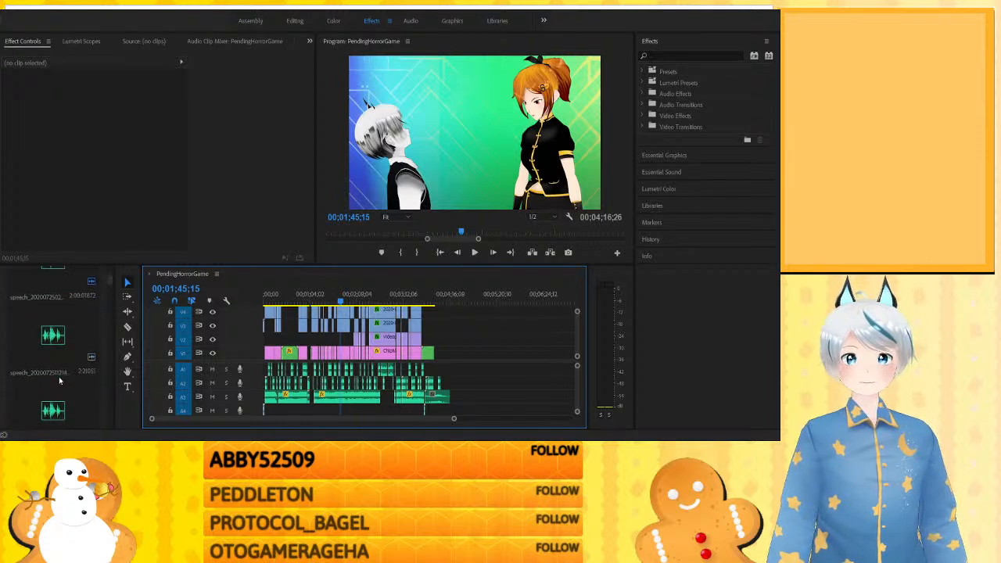
scroll(60, 381, "down", 6)
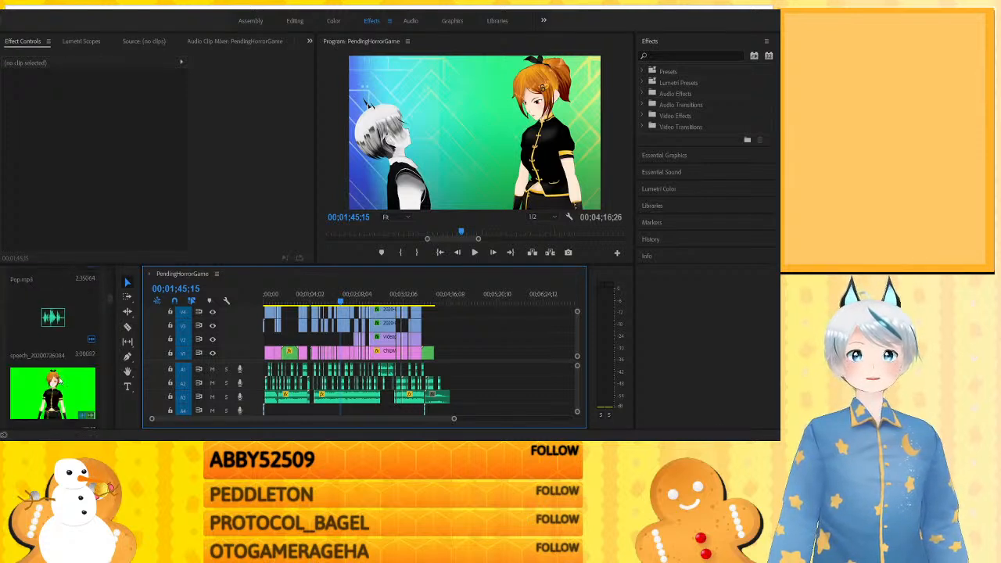
scroll(61, 381, "down", 6)
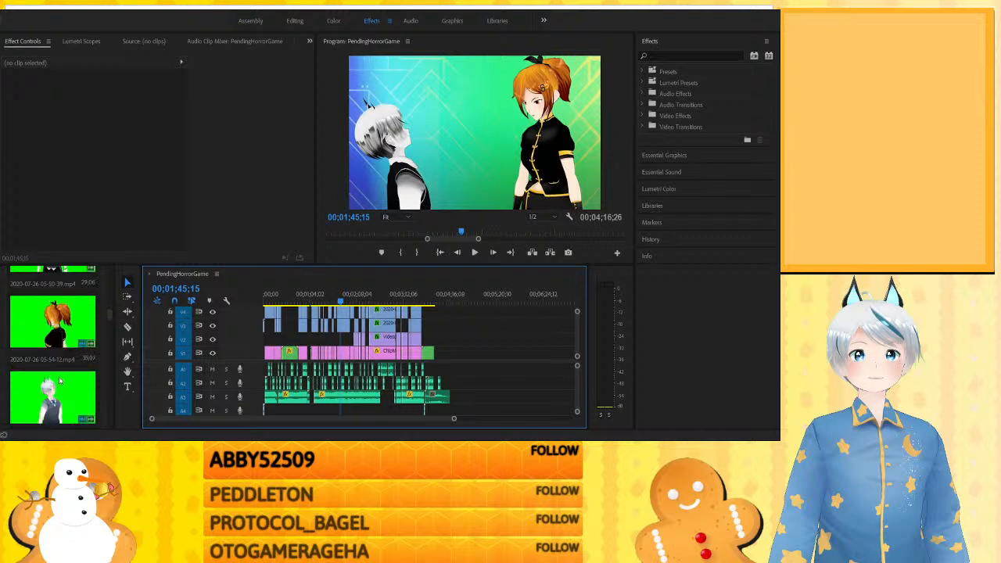
scroll(59, 381, "down", 6)
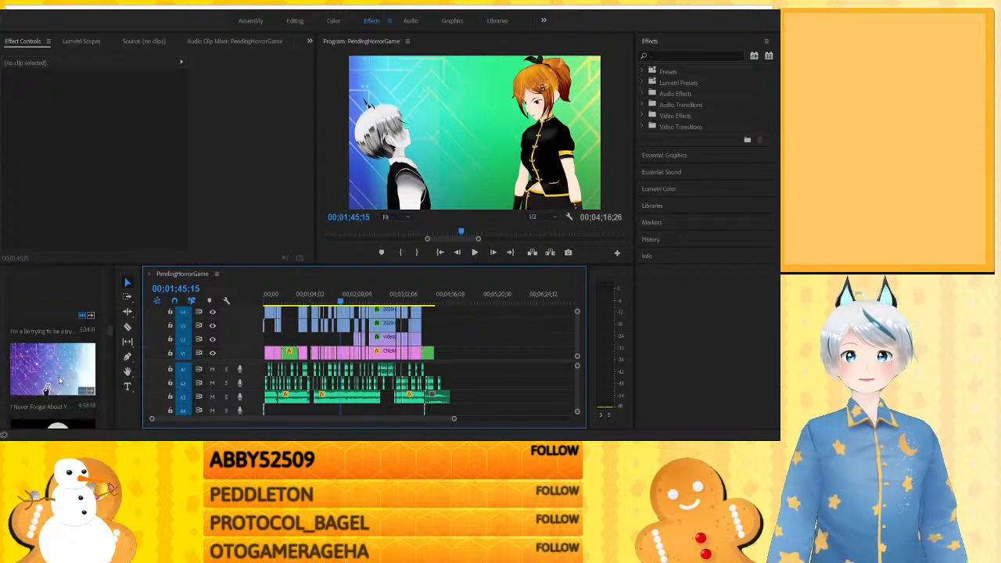
scroll(60, 381, "up", 5)
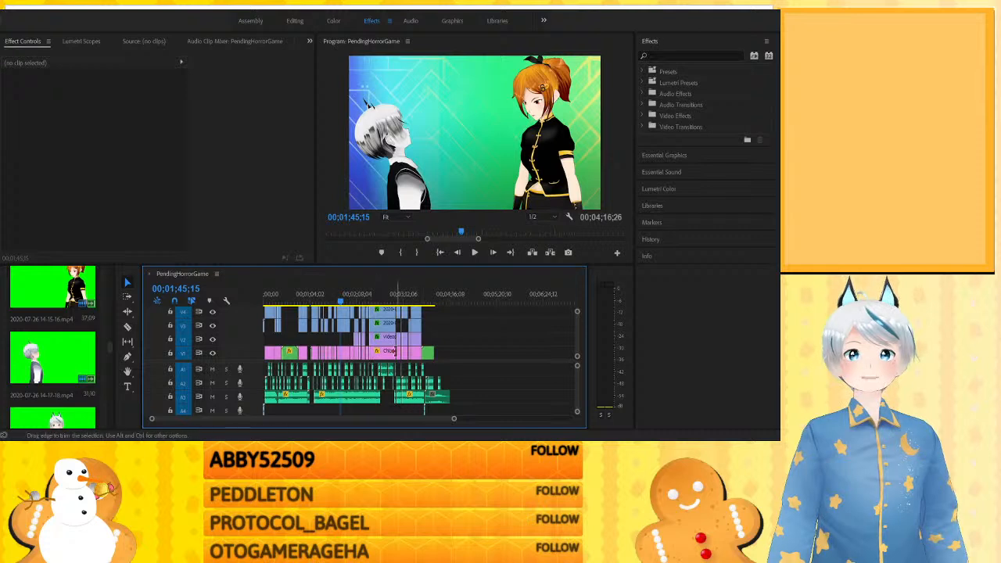
- Duplicate the ChipMaybe2.png background to the empty stretch around 5:15, scaling the copy to 28 and positioning it at 644, 337
left_click_drag(384, 356, 491, 352)
left_click(494, 297)
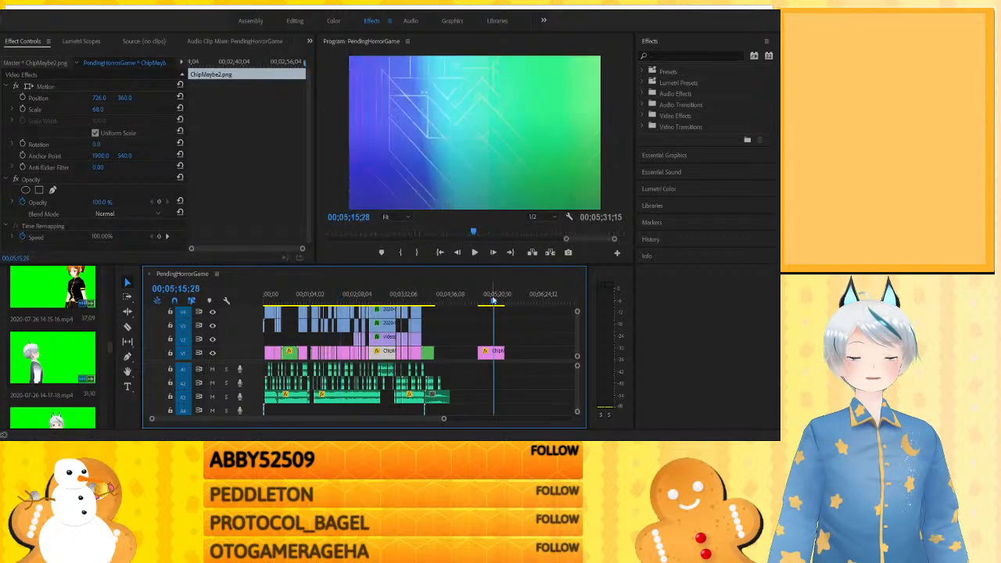
mouse_move(100, 110)
left_mouse_down()
mouse_move(76, 110)
mouse_move(116, 110)
left_mouse_up()
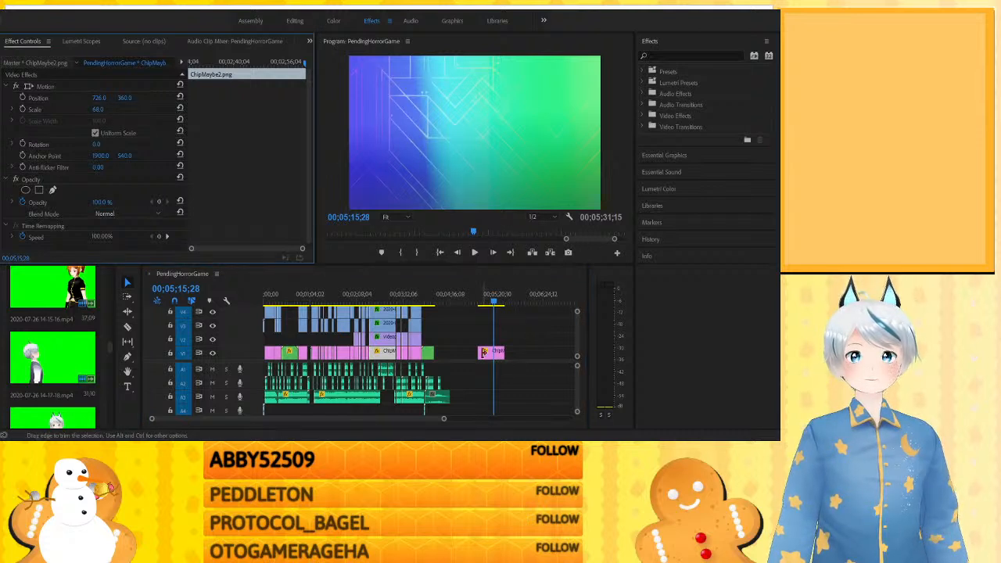
left_click(491, 352)
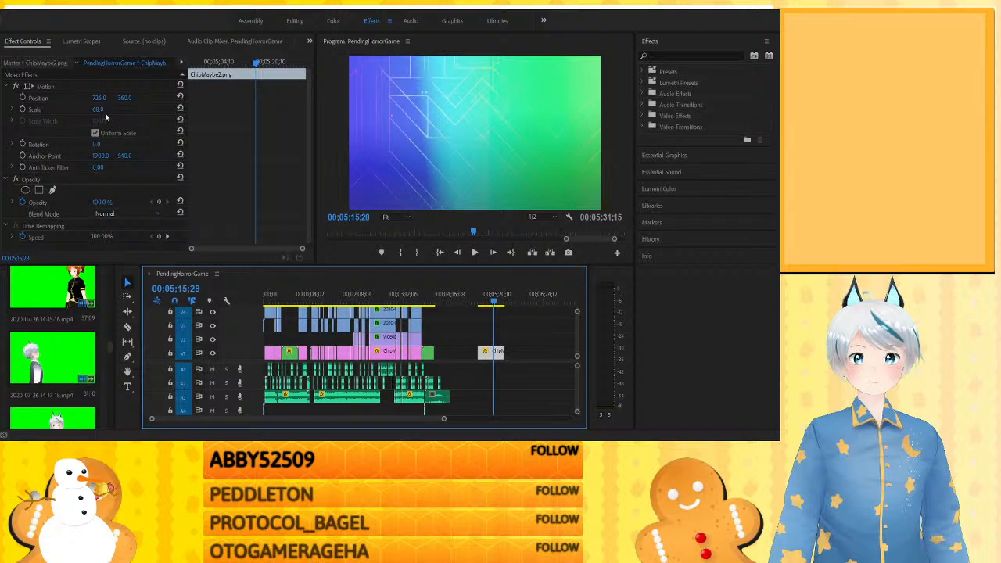
left_click_drag(105, 110, 85, 110)
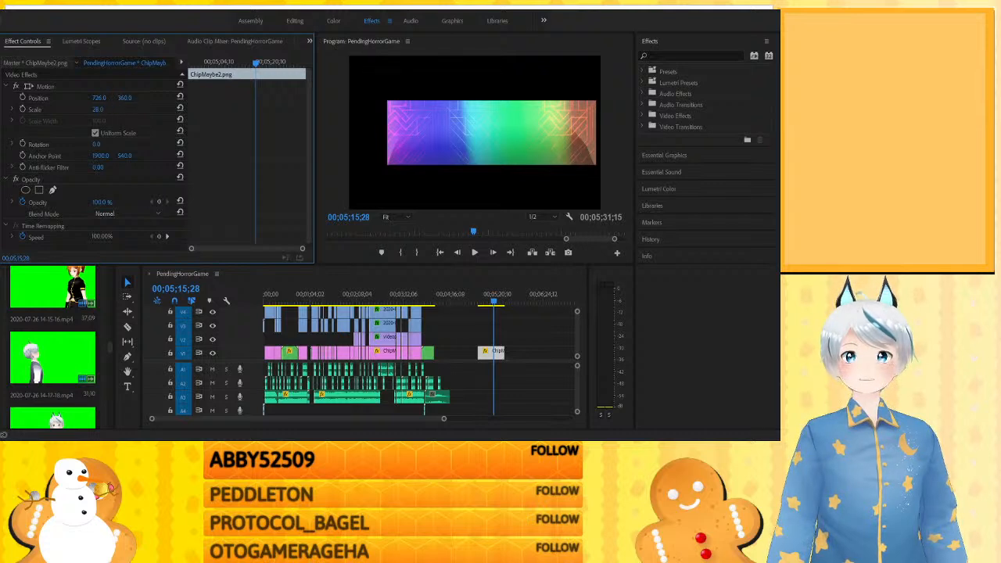
left_click_drag(122, 98, 93, 97)
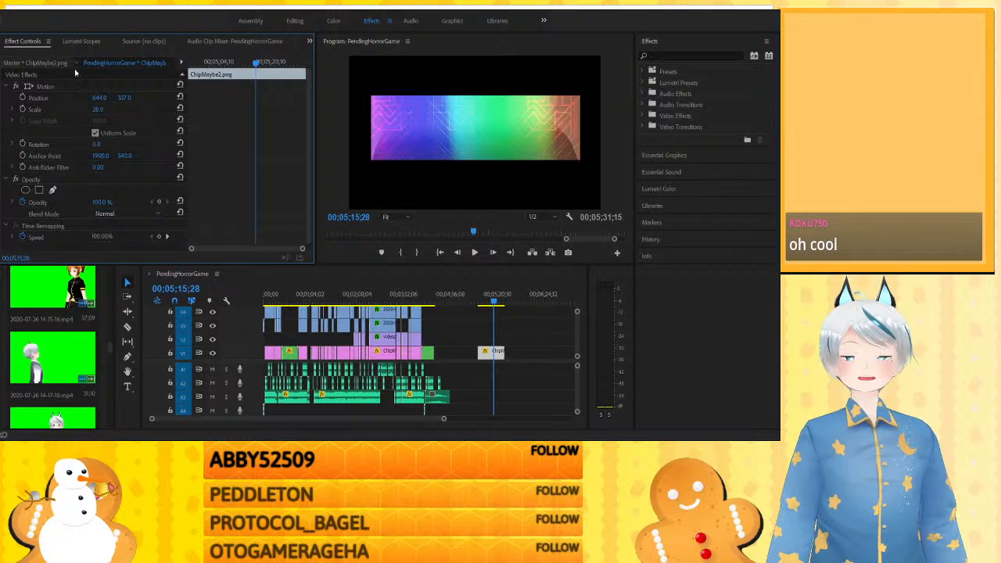
- Compare the background framing in the shots at about 0:16, 0:42, 0:57, 1:51, 2:30 and 3:07
left_click(277, 294)
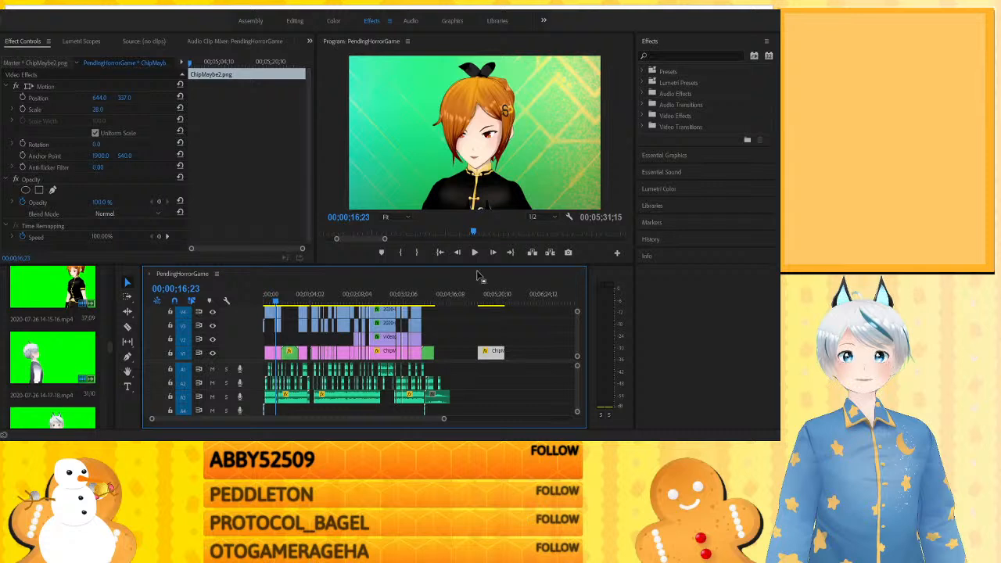
left_click_drag(278, 294, 295, 294)
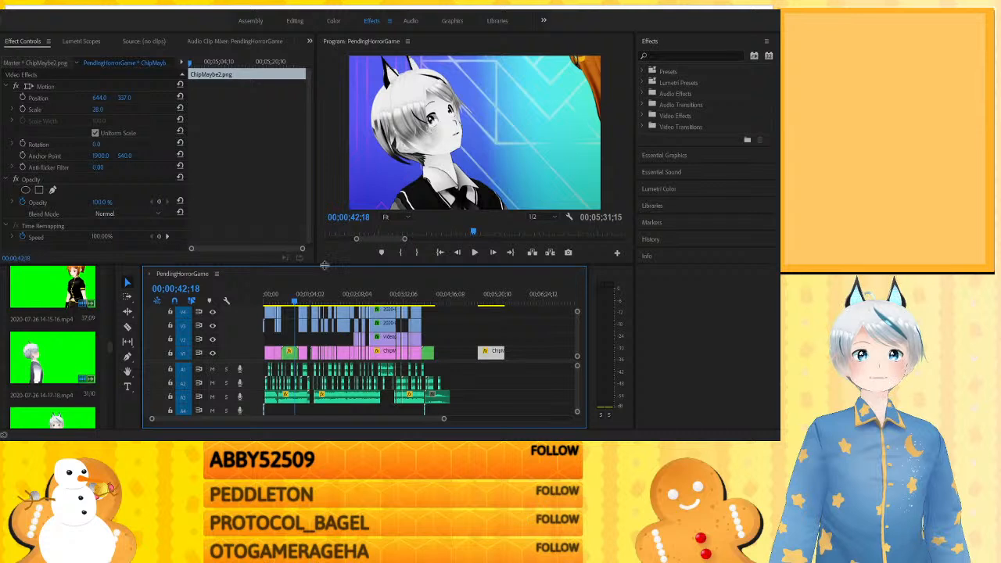
left_click(309, 295)
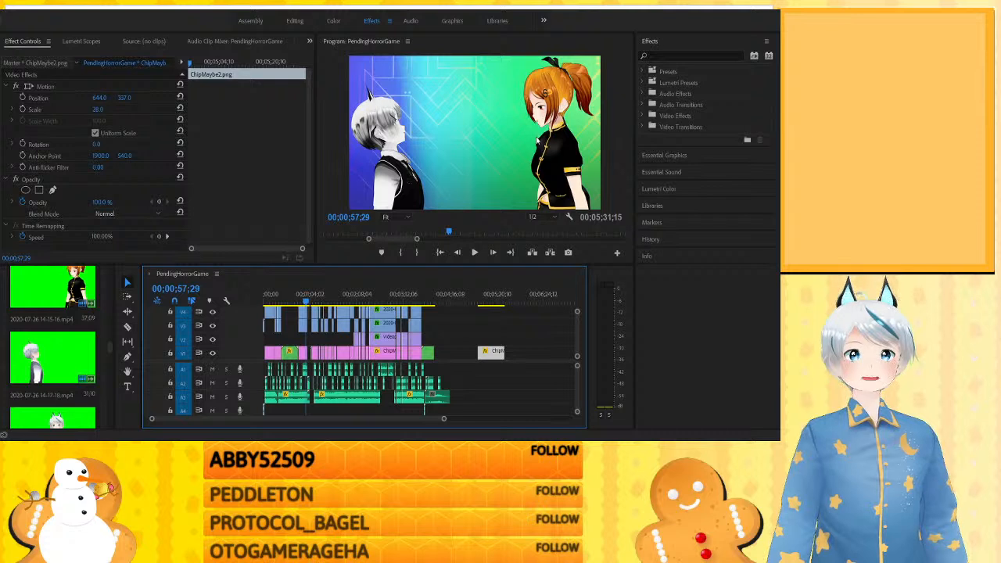
left_click(345, 291)
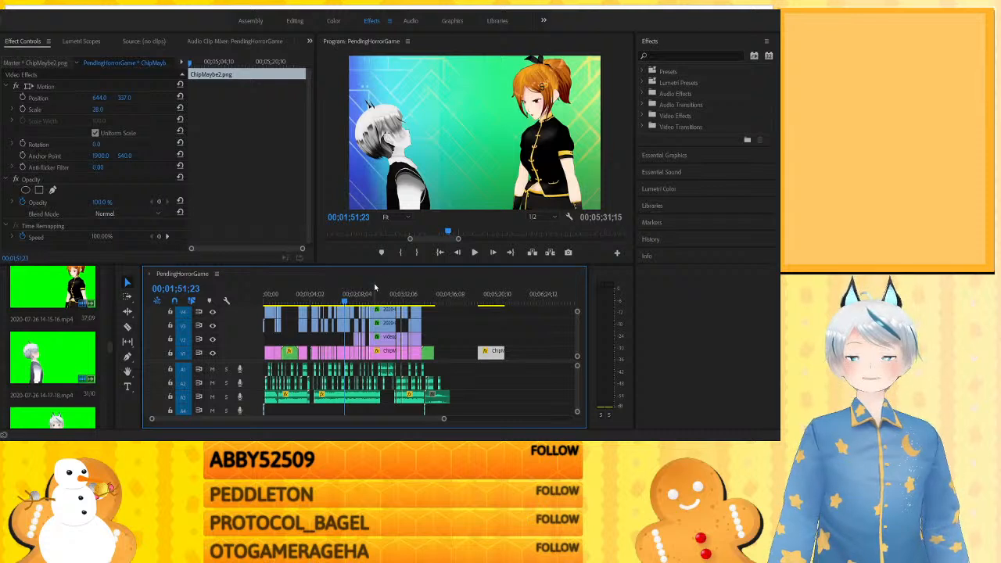
left_click(376, 294)
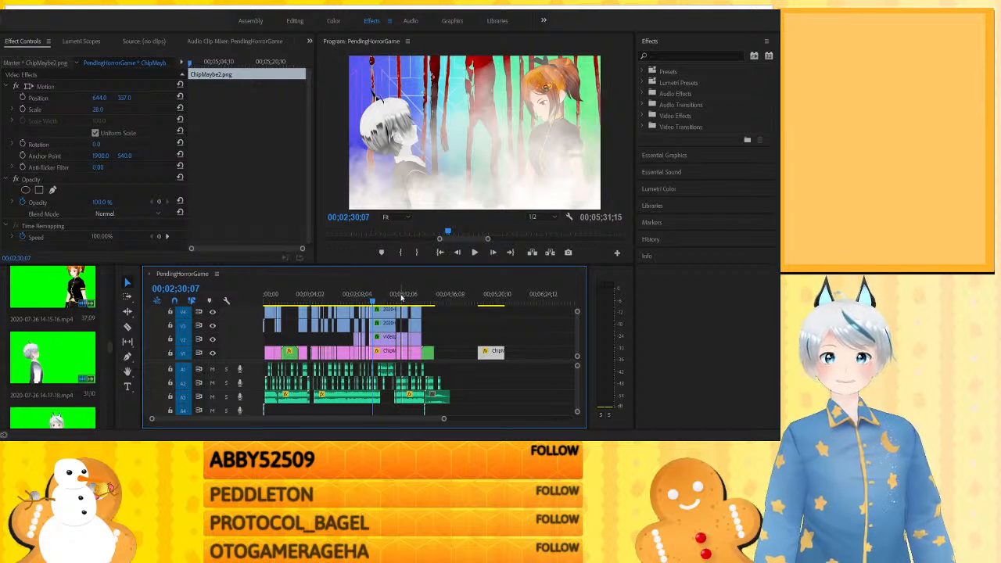
left_click(401, 296)
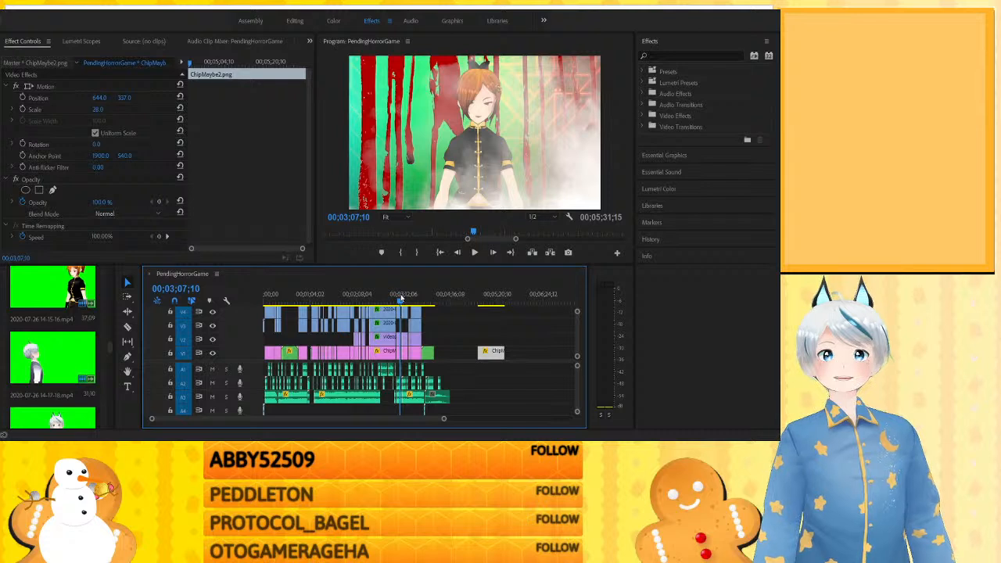
- Enlarge the timeline around the foggy scene and check its single-character shots between about 3:07 and 3:13
key("equal")
key("equal")
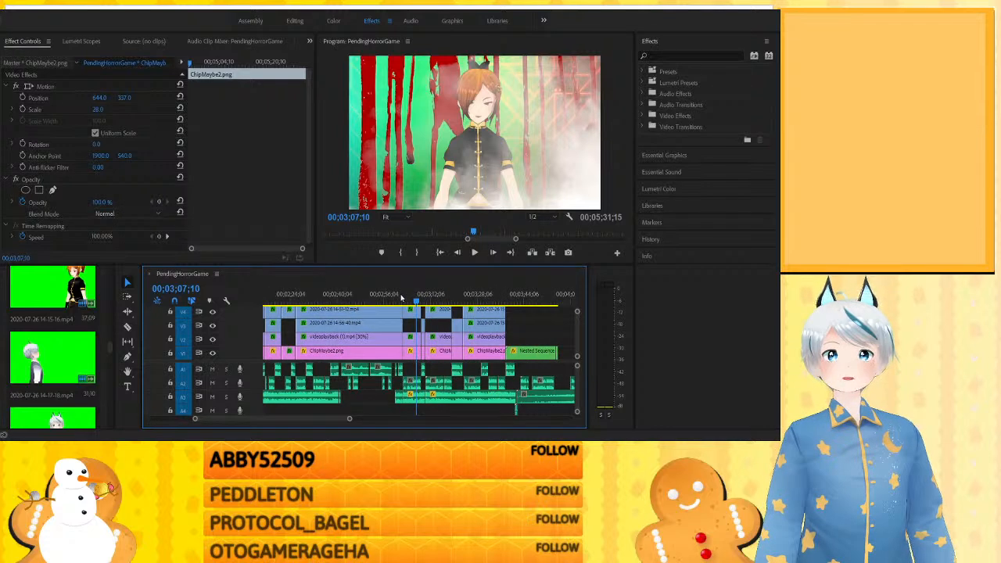
key("minus")
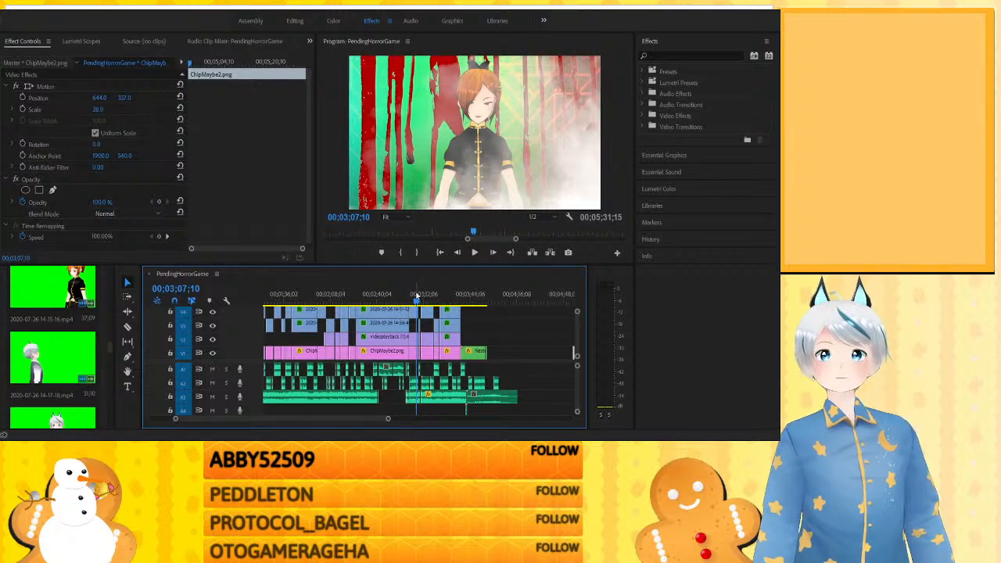
left_click_drag(417, 301, 421, 302)
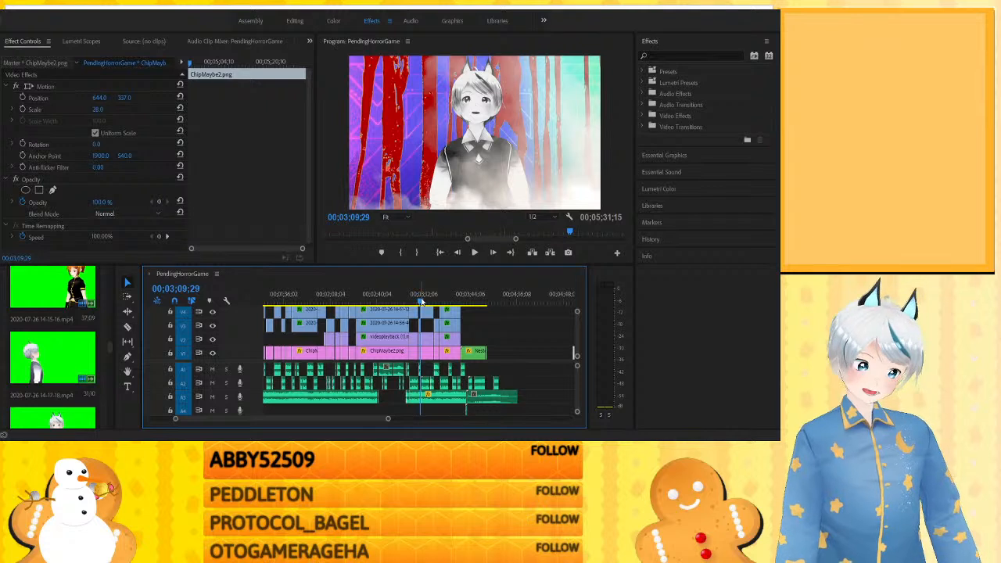
left_click_drag(420, 302, 427, 301)
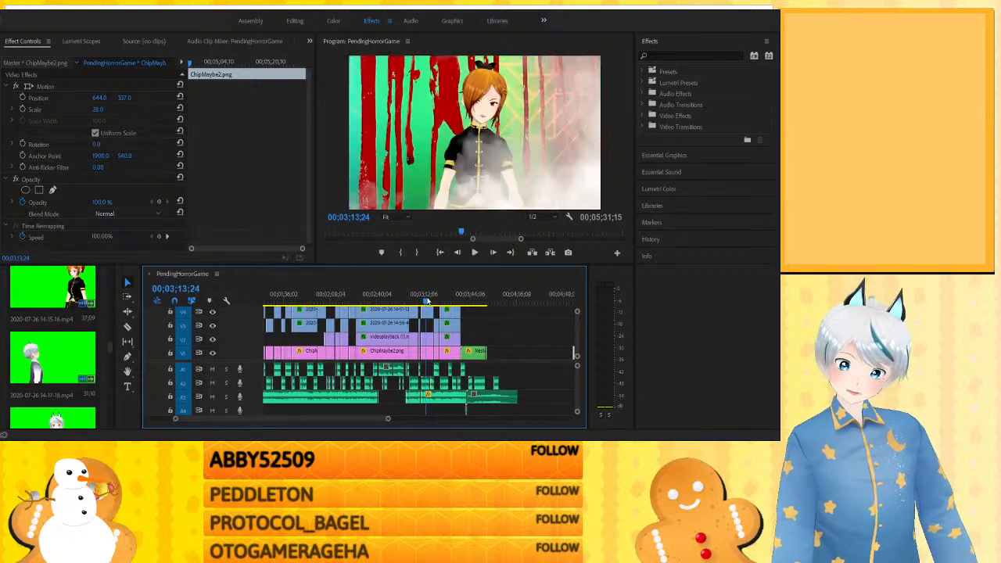
- Delete the duplicate ChipMaybe2.png clip placed past the end of the skit
key("minus")
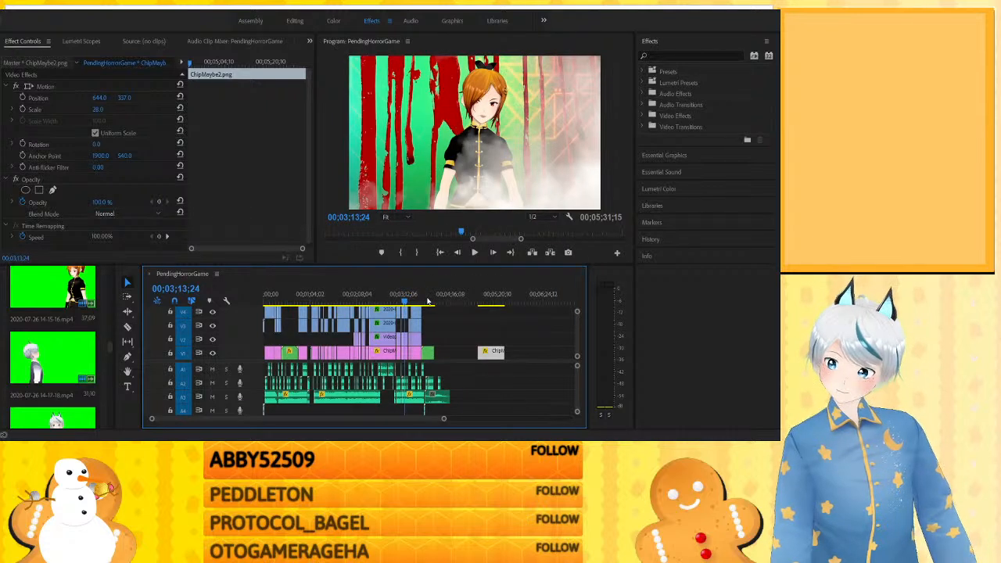
left_click_drag(492, 332, 484, 362)
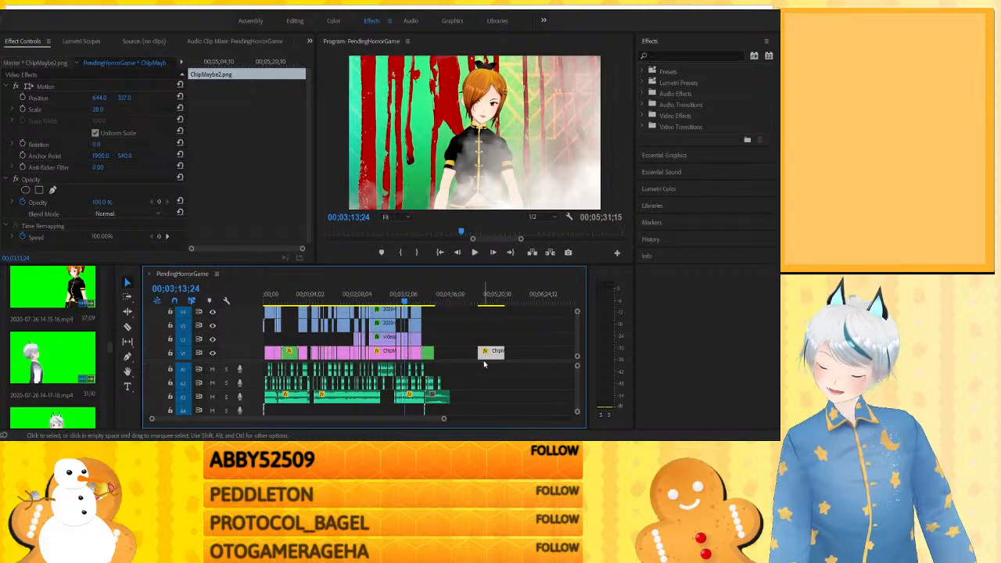
key("Delete")
- Return to the sequence start, enlarge its opening 50 seconds and check the orange-haired character's shot at about 0:07 and 0:05
key("minus")
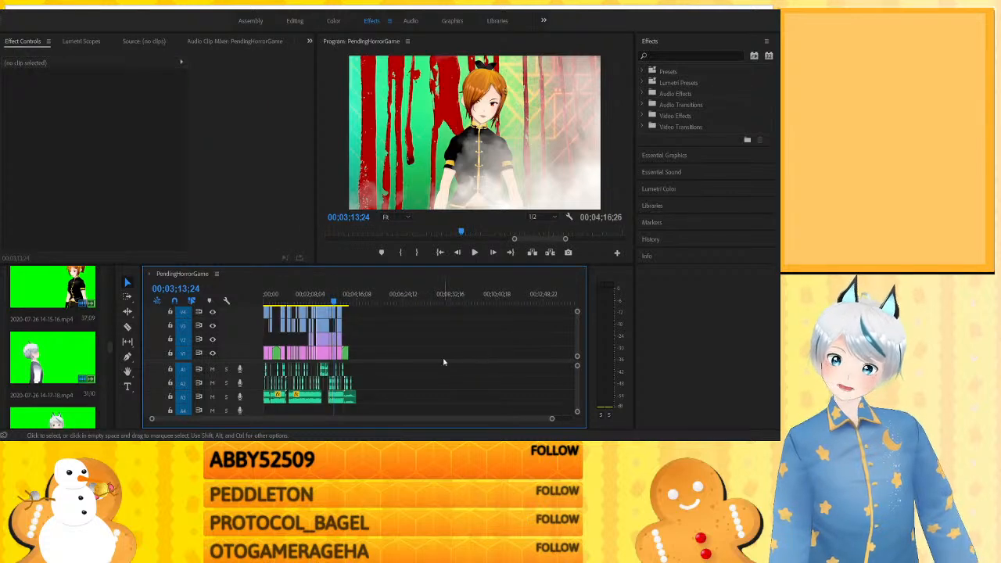
left_click_drag(272, 294, 237, 301)
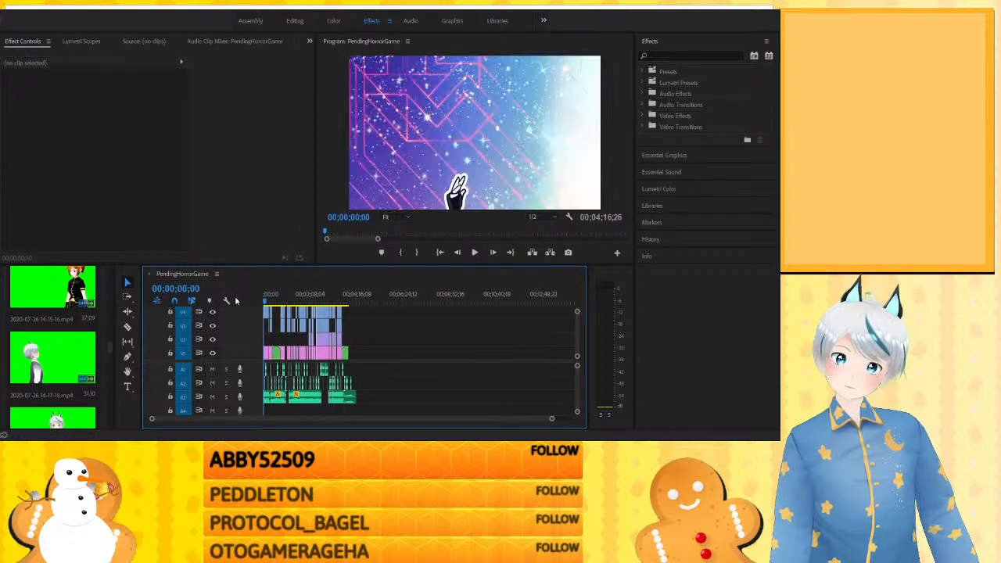
key("equal")
key("equal")
key("equal")
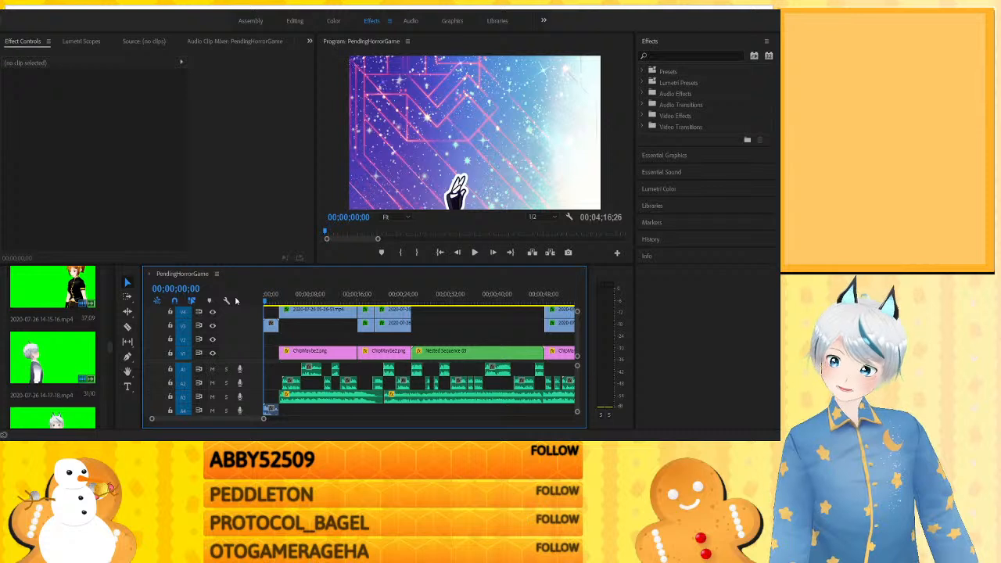
left_click(307, 296)
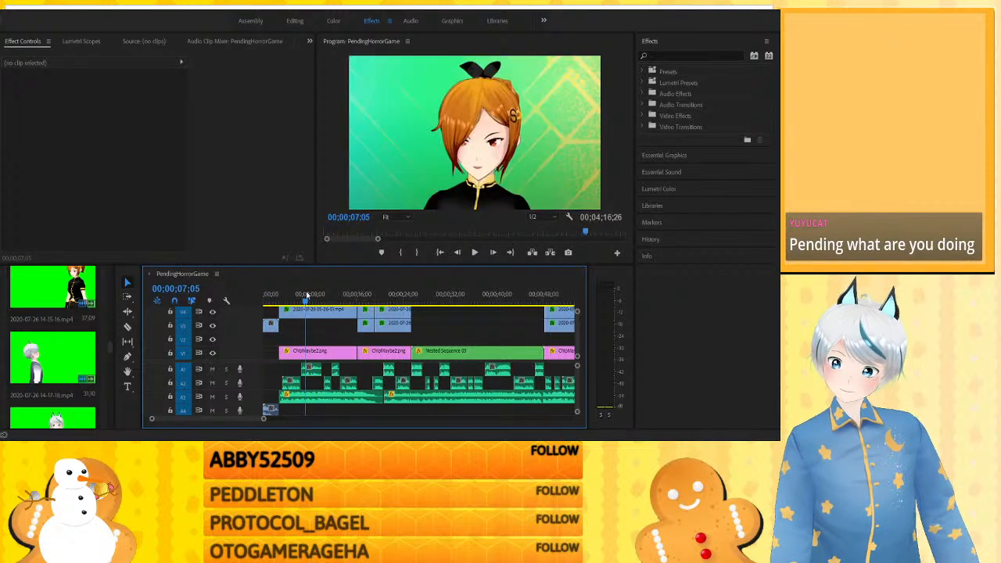
left_click(297, 295)
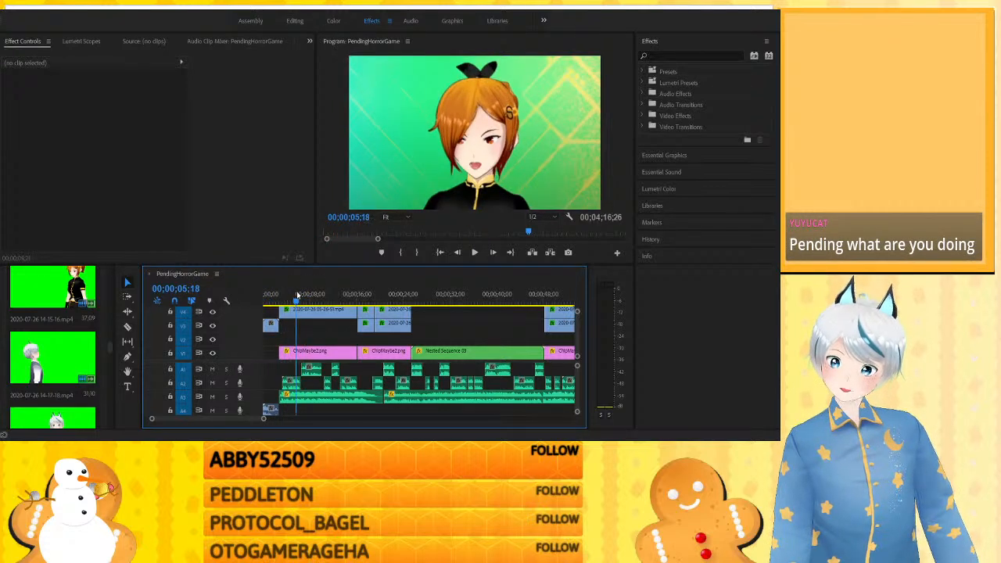
- Play from about 0:14 through the cut to the over-the-shoulder shot, stopping at about 0:20
left_click(351, 294)
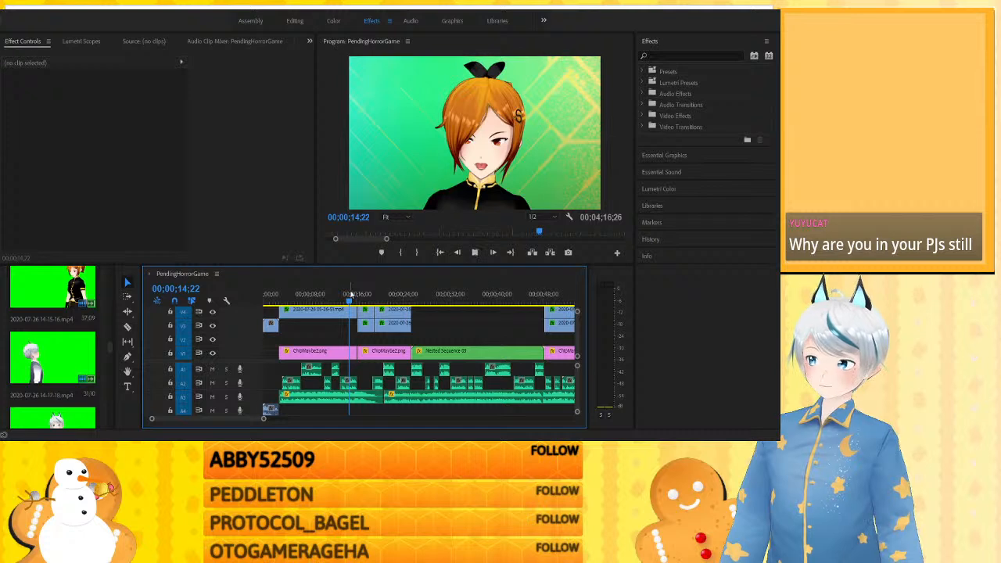
key("space")
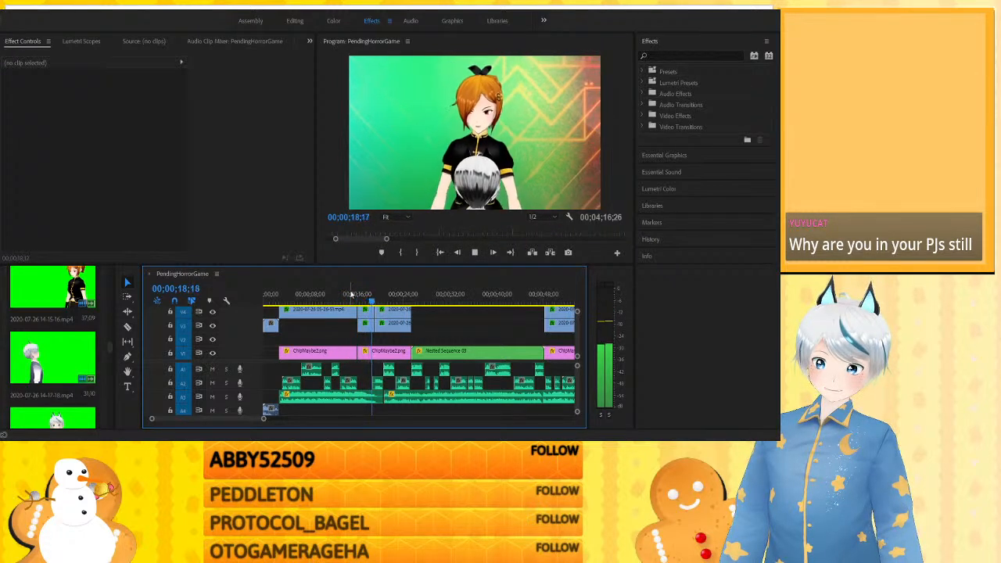
key("space")
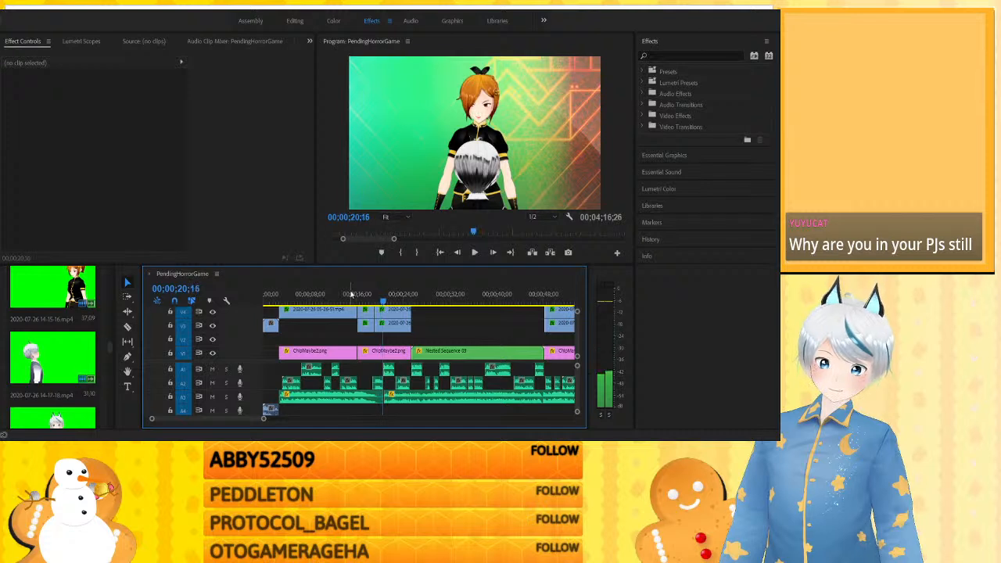
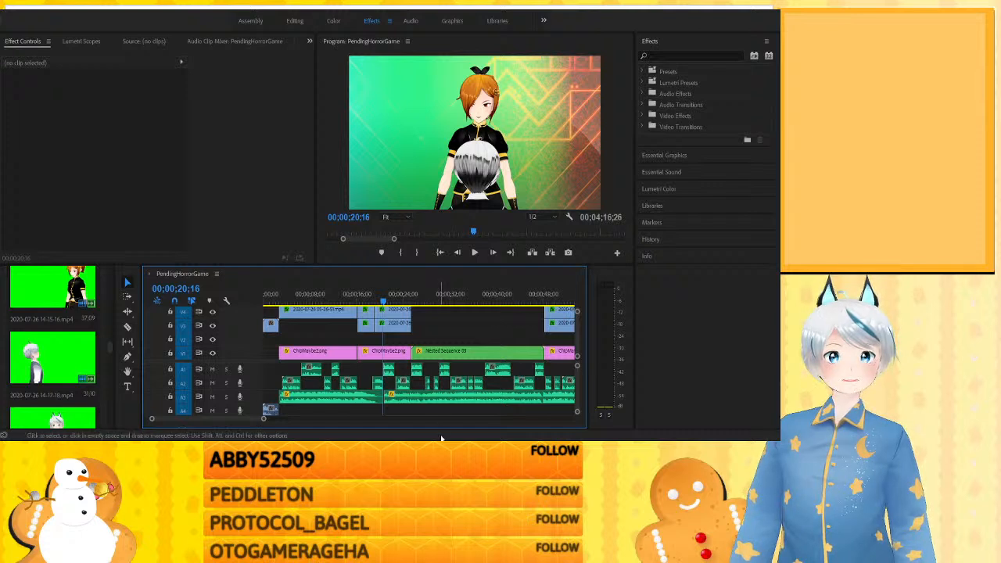
left_click(441, 441)
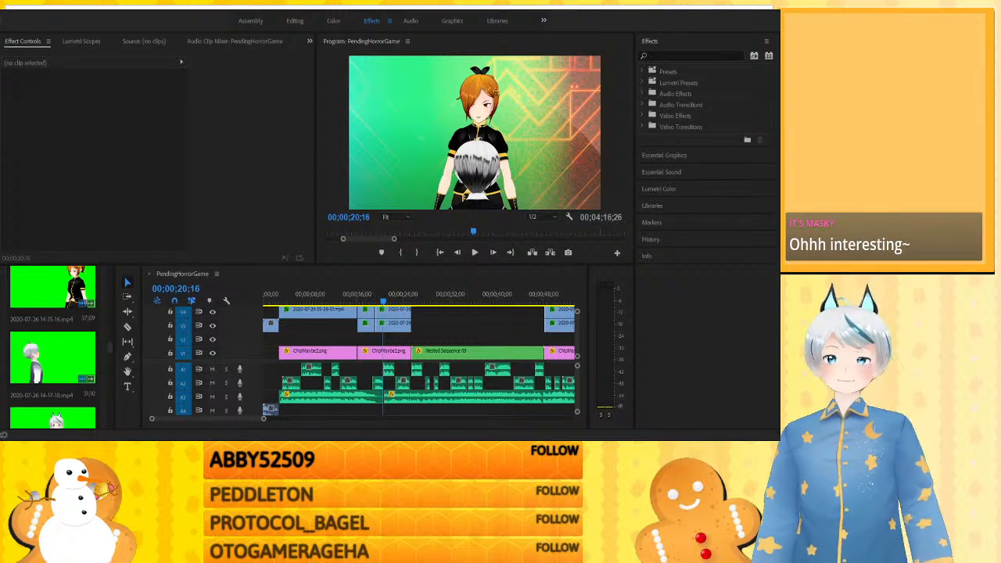
key("alt+Tab")
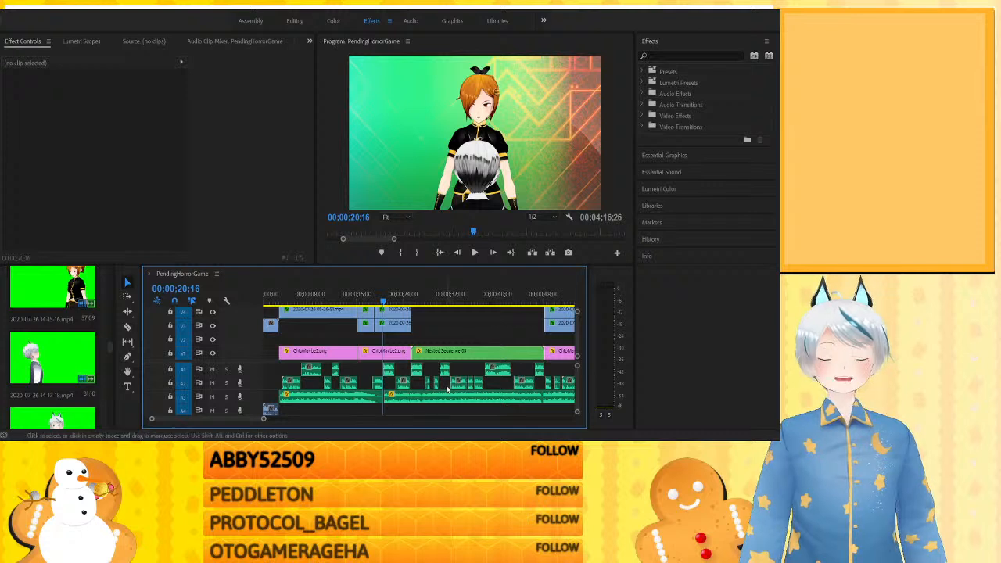
- Replay the cut to the over-the-shoulder shot twice from about 0:17 to 0:21 and scrub across it once more
left_click(368, 294)
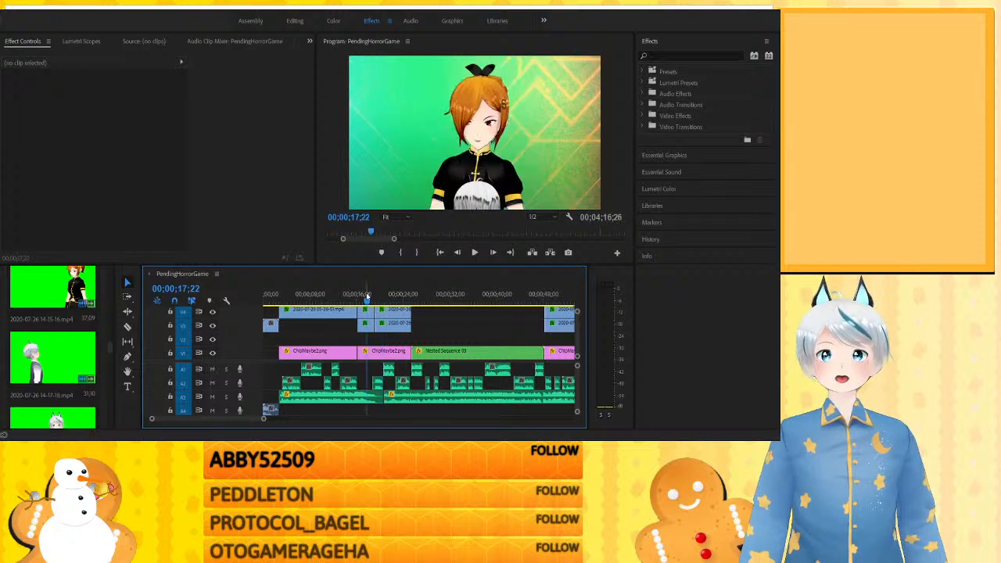
key("space")
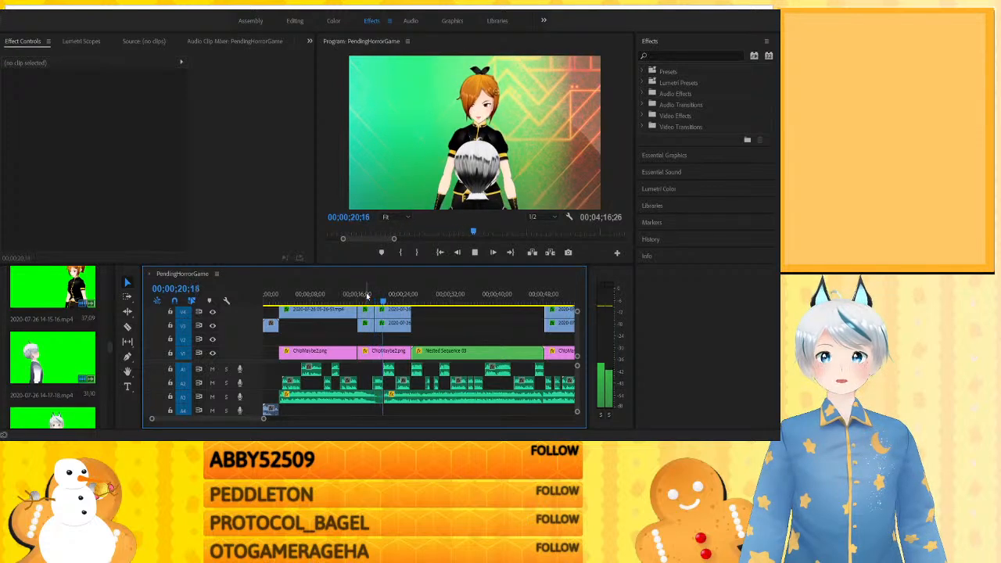
key("space")
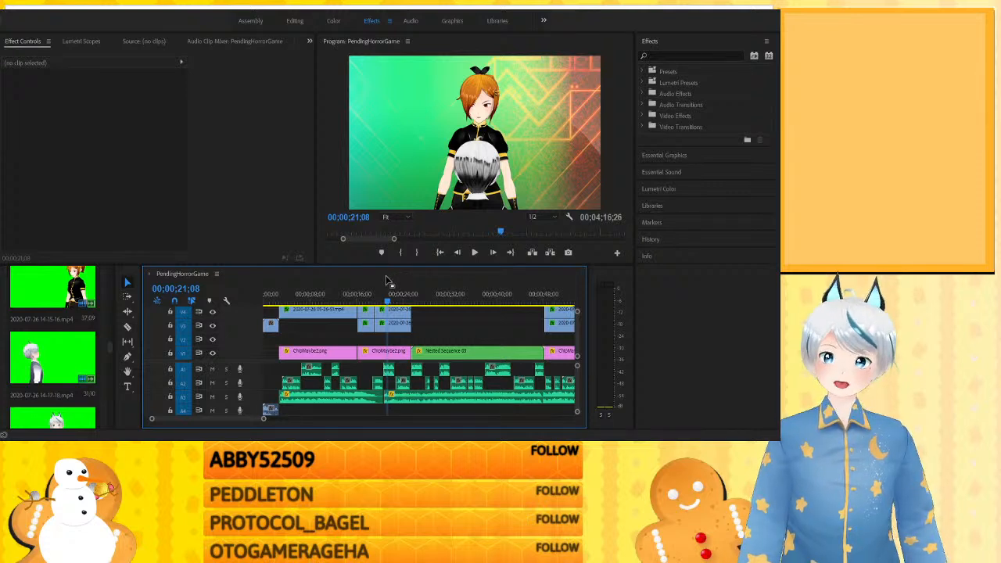
left_click(367, 293)
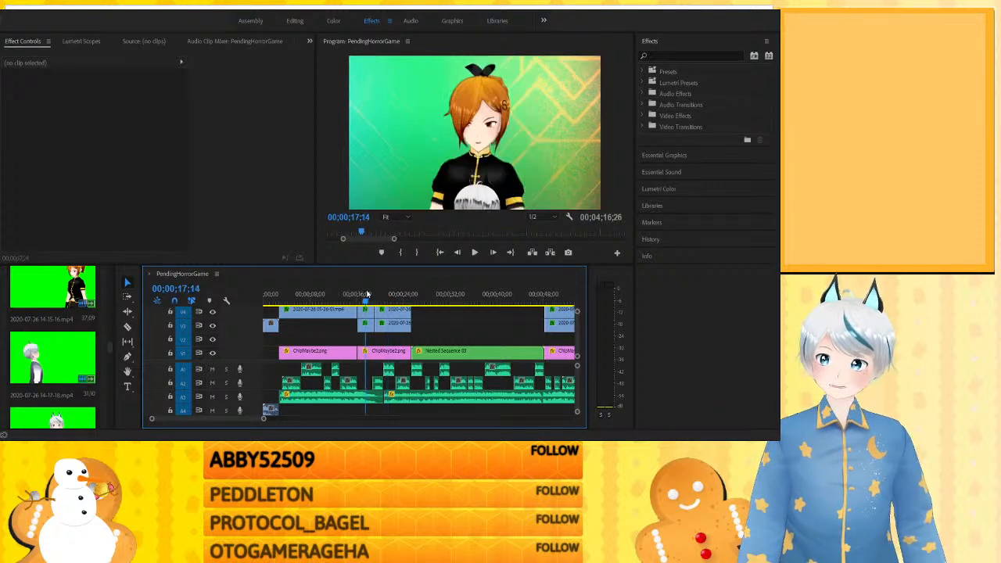
key("space")
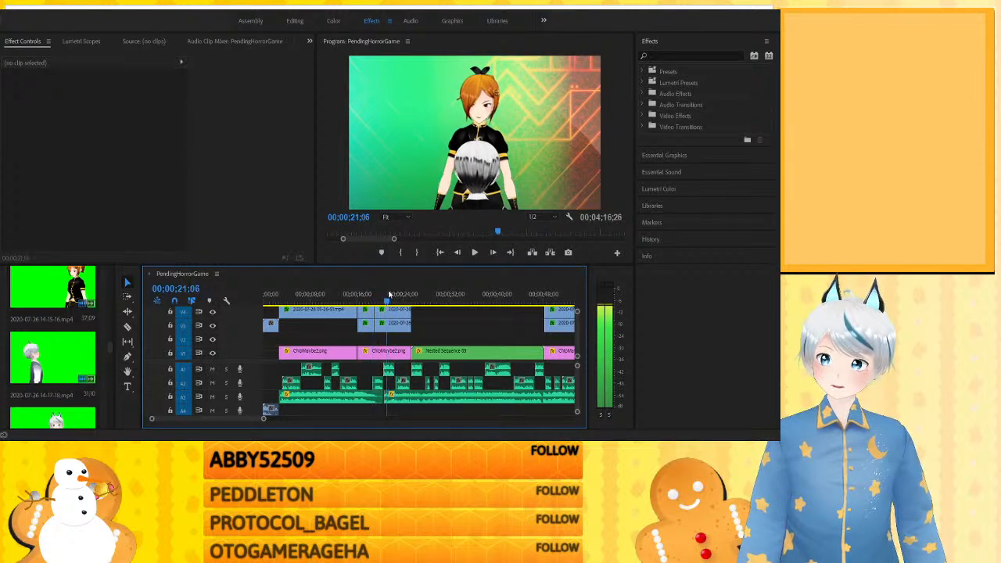
left_click(368, 294)
left_click_drag(368, 296, 386, 295)
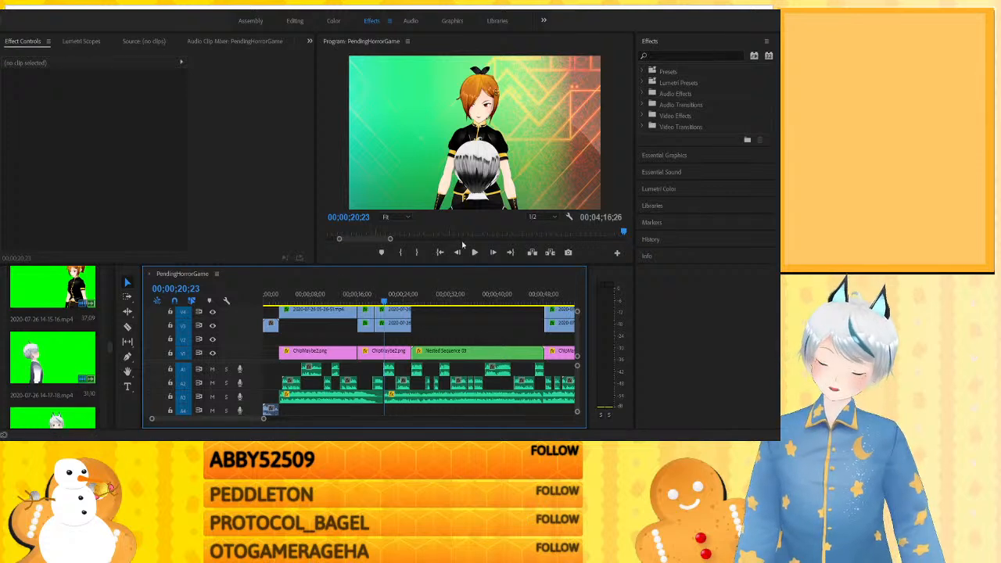
- Check the two-character shot at about 0:27, open its Nested Sequence 03 clip and go to the nested sequence's start
left_click(423, 293)
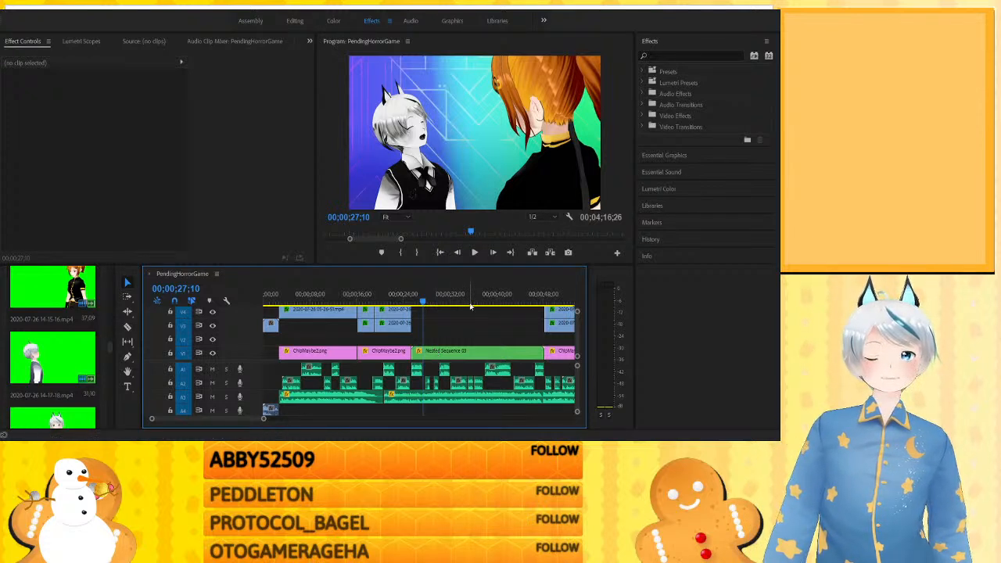
left_click(471, 356)
double_click(474, 358)
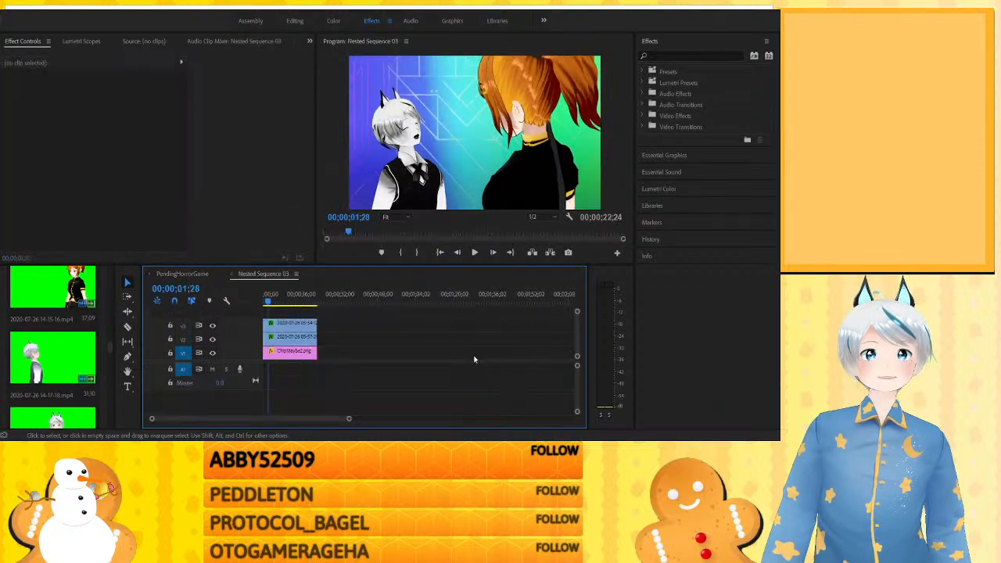
key("Home")
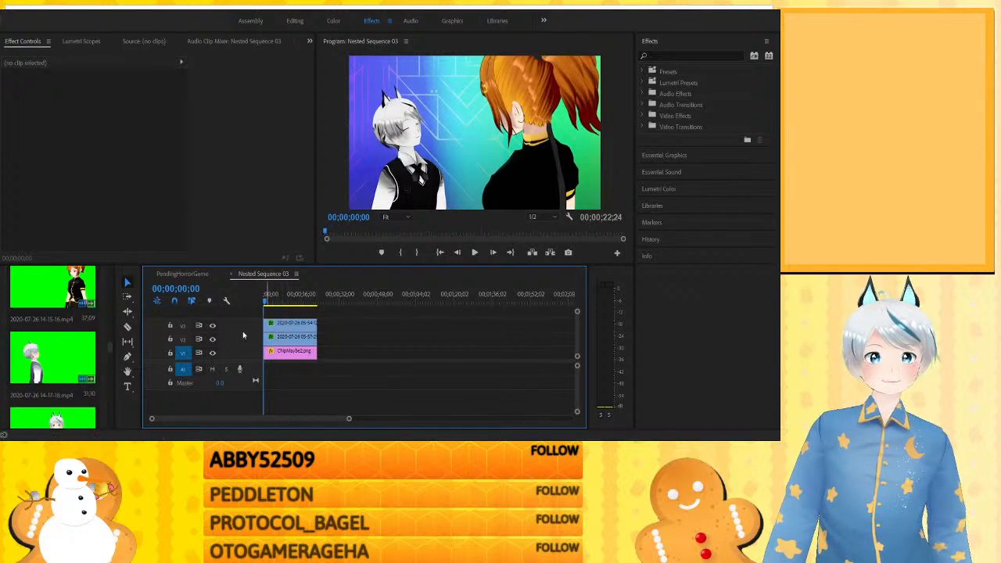
- Toggle the output of V3, V2 and V1 off and on in turn to inspect the nested sequence's layers
left_click(214, 327)
left_click(216, 328)
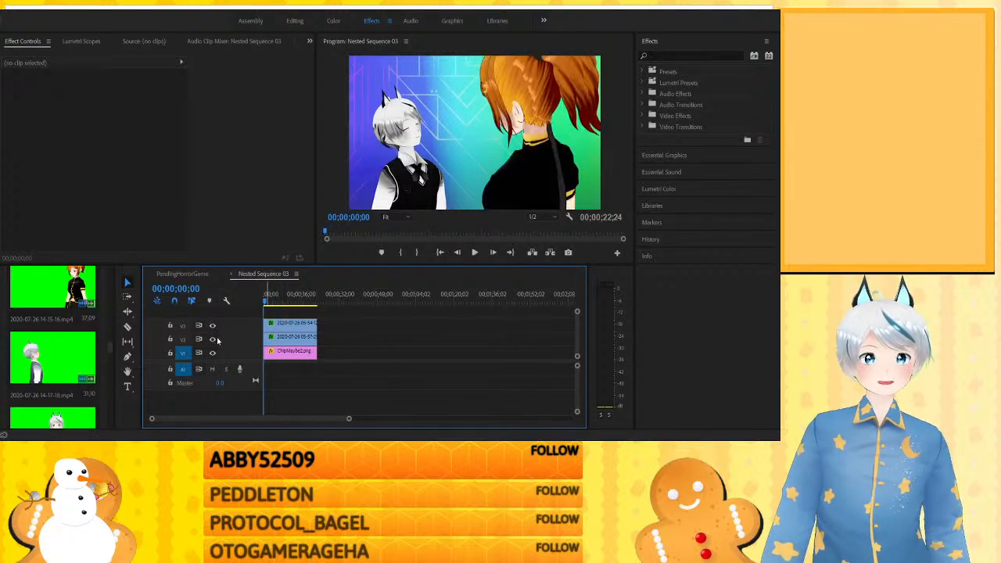
left_click(213, 341)
left_click(214, 342)
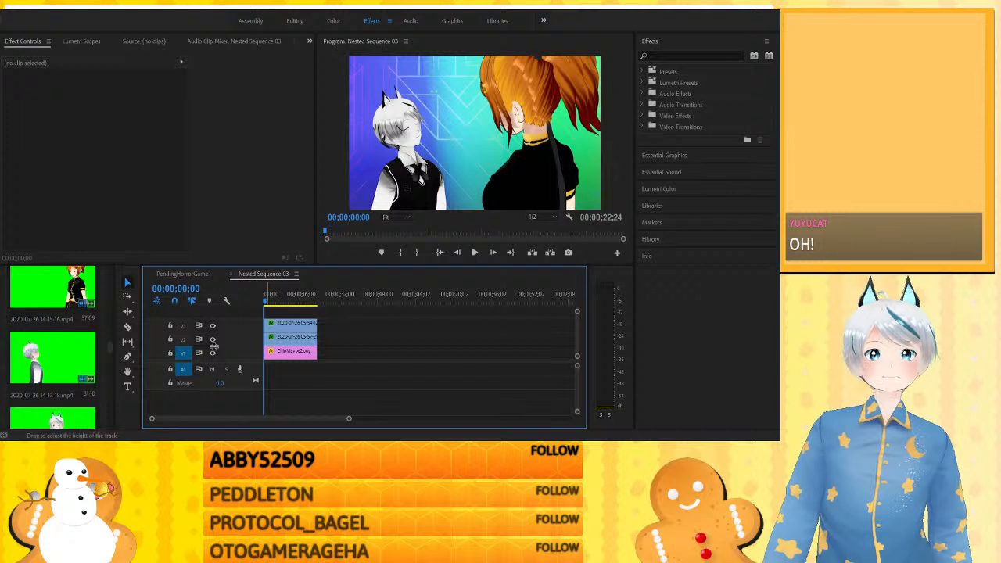
left_click(212, 353)
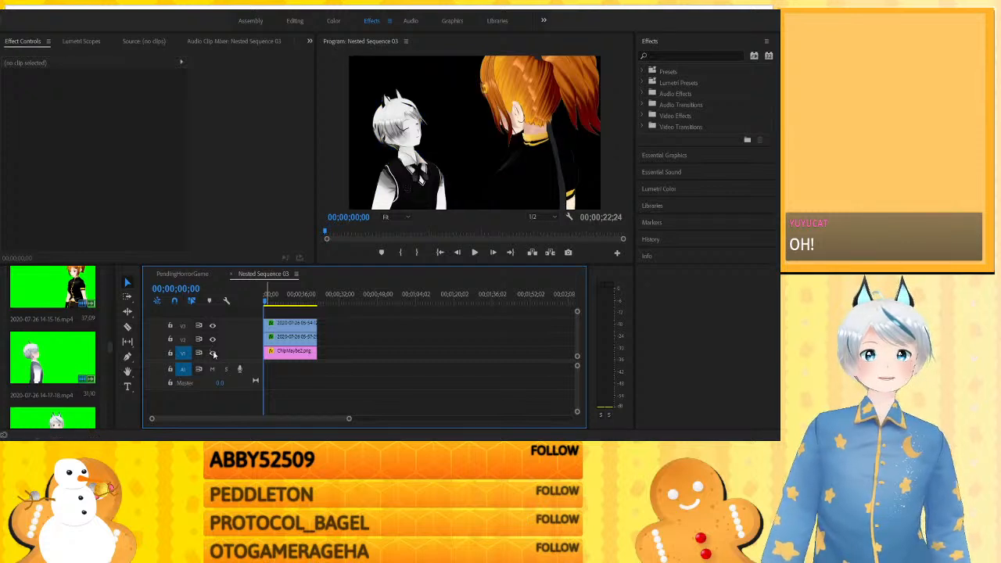
left_click(213, 353)
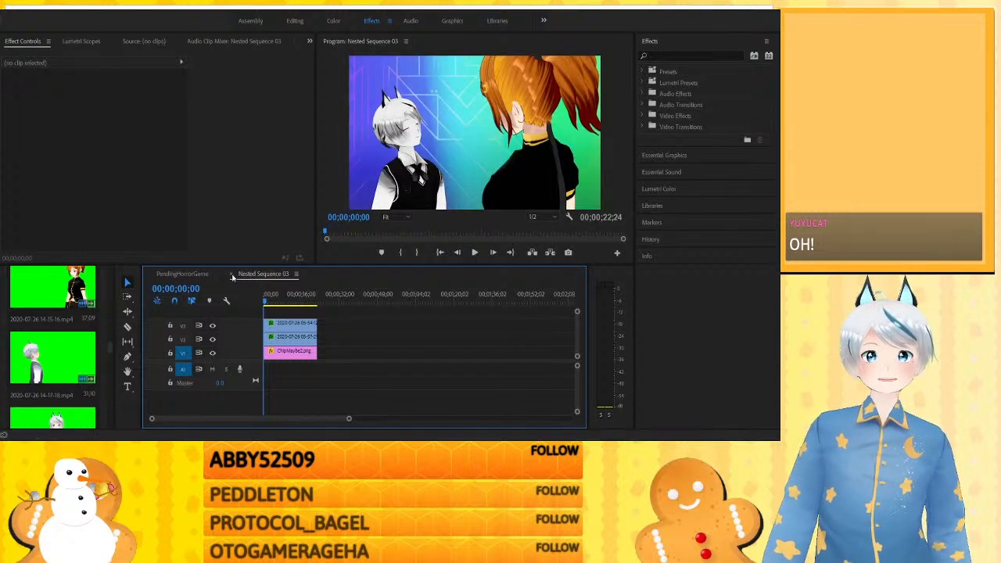
- Close the nested sequence and examine its clip's position and scale animation from 0:25 to about 0:35
left_click(233, 275)
left_click(417, 296)
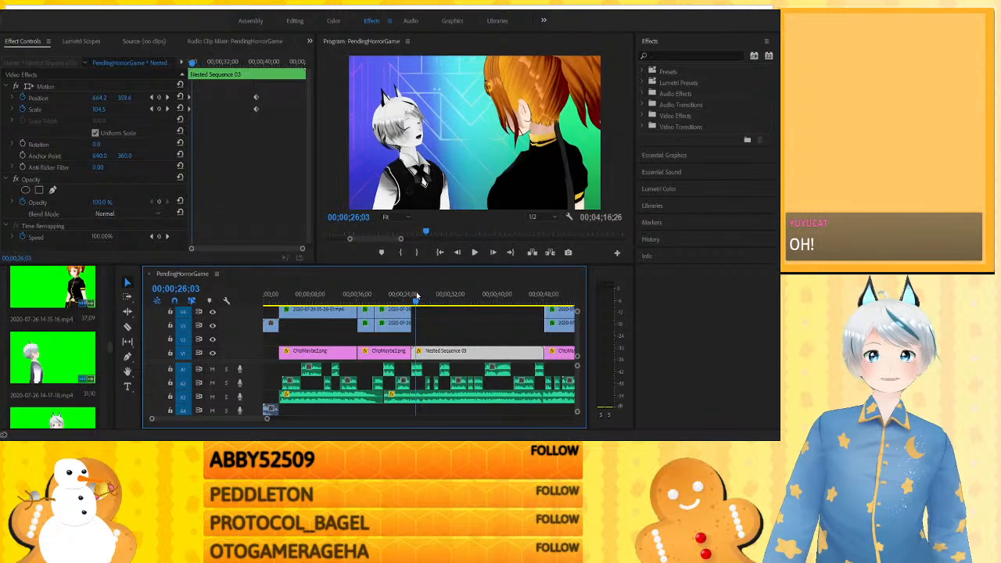
left_click(186, 61)
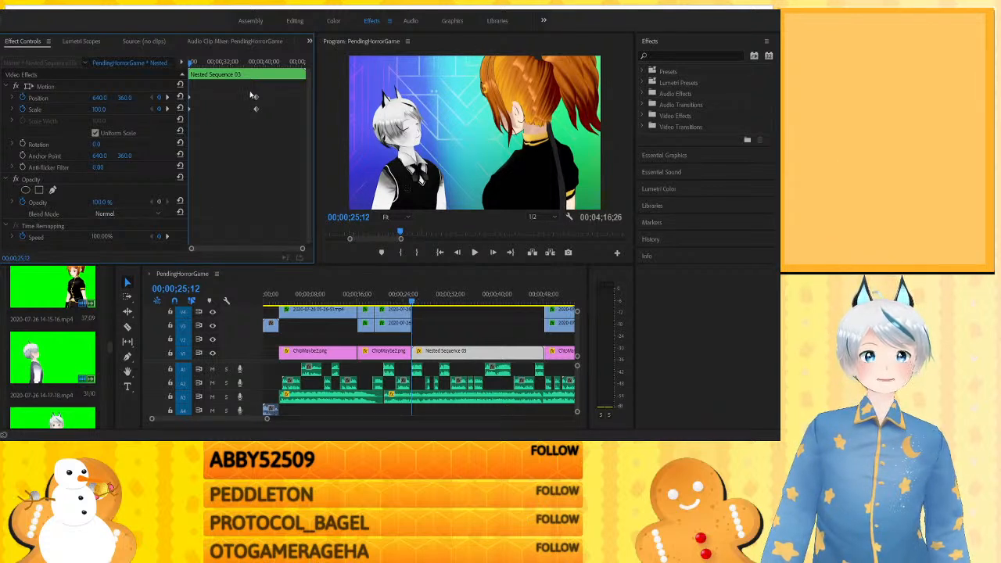
left_click_drag(445, 295, 473, 295)
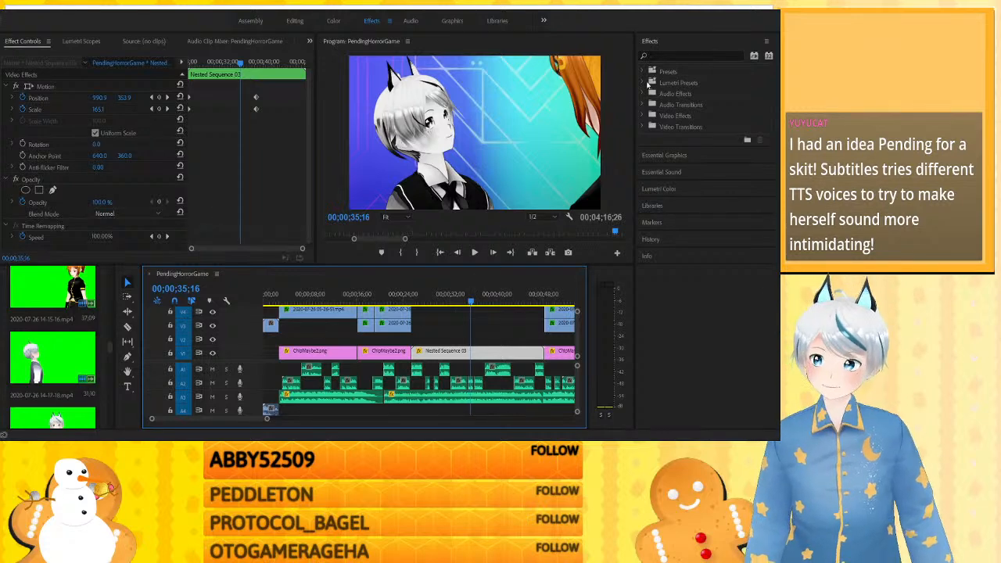
- Find the Brightness & Contrast effect by searching for "bright" and apply it to the Nested Sequence 03 clip
left_click(680, 55)
type("bright")
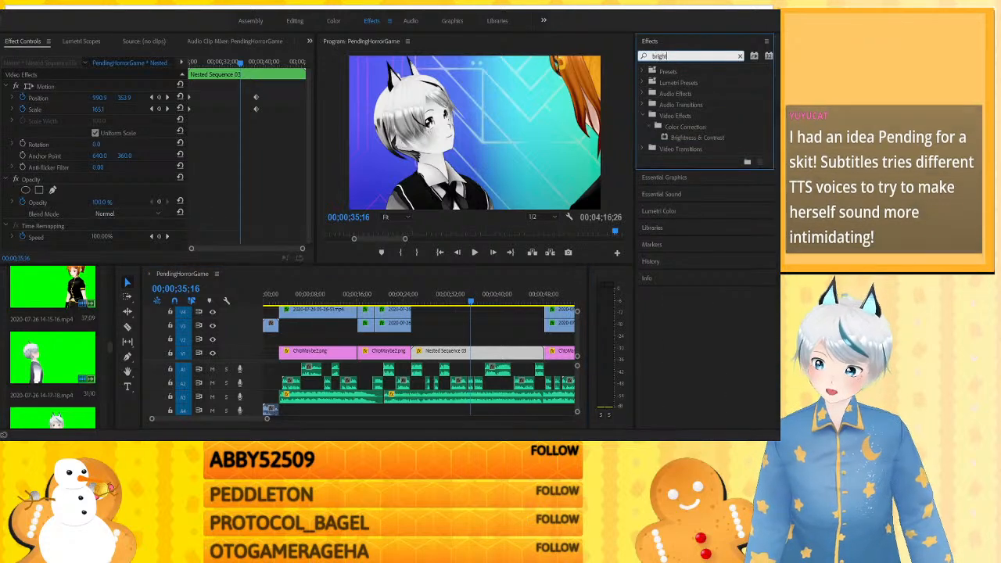
left_click_drag(473, 299, 425, 349)
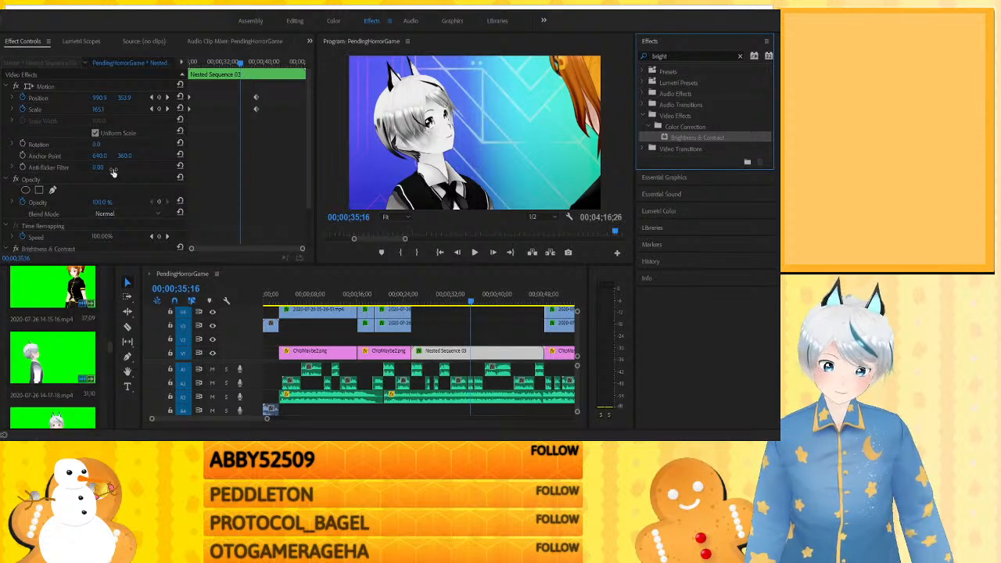
- Try the nested clip with brightness at -100, and delete its Brightness & Contrast effect
scroll(114, 172, "down", 3)
left_click_drag(100, 222, 178, 222)
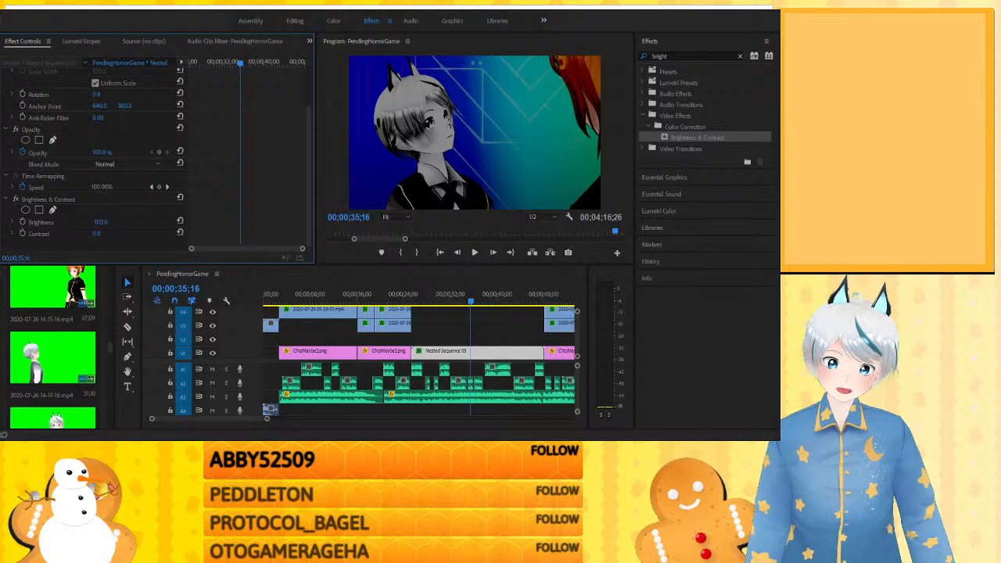
mouse_move(22, 222)
left_mouse_down()
mouse_move(178, 222)
mouse_move(21, 222)
left_mouse_up()
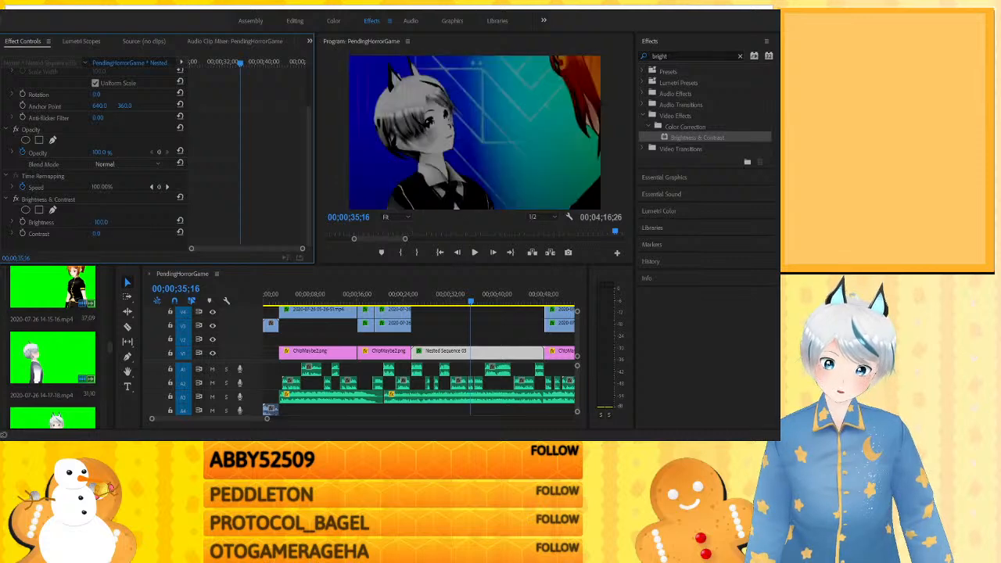
left_click(28, 200)
key("Delete")
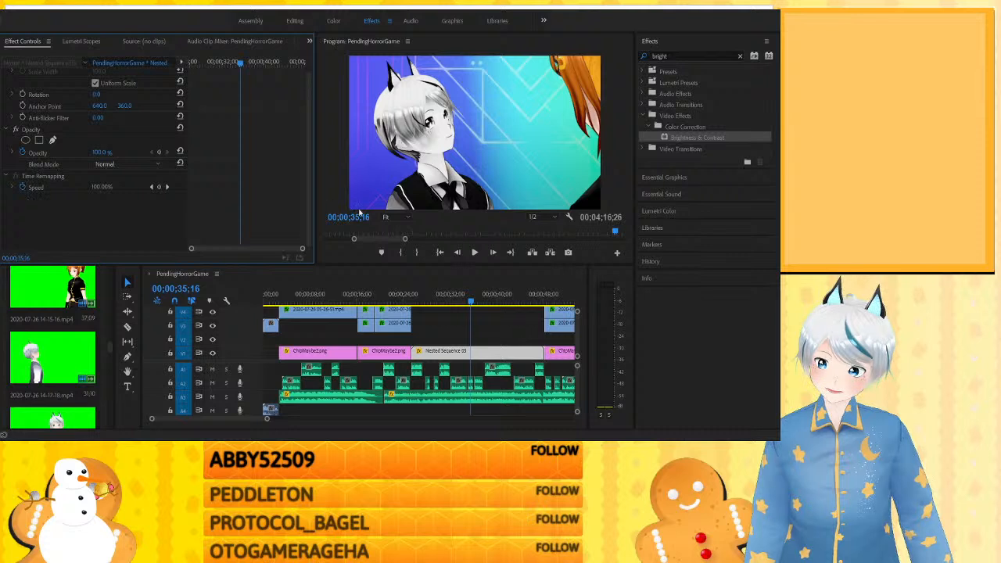
- Apply Brightness & Contrast to the orange-haired character's V3 clip at 0:20, with brightness and contrast both at -100
left_click(380, 294)
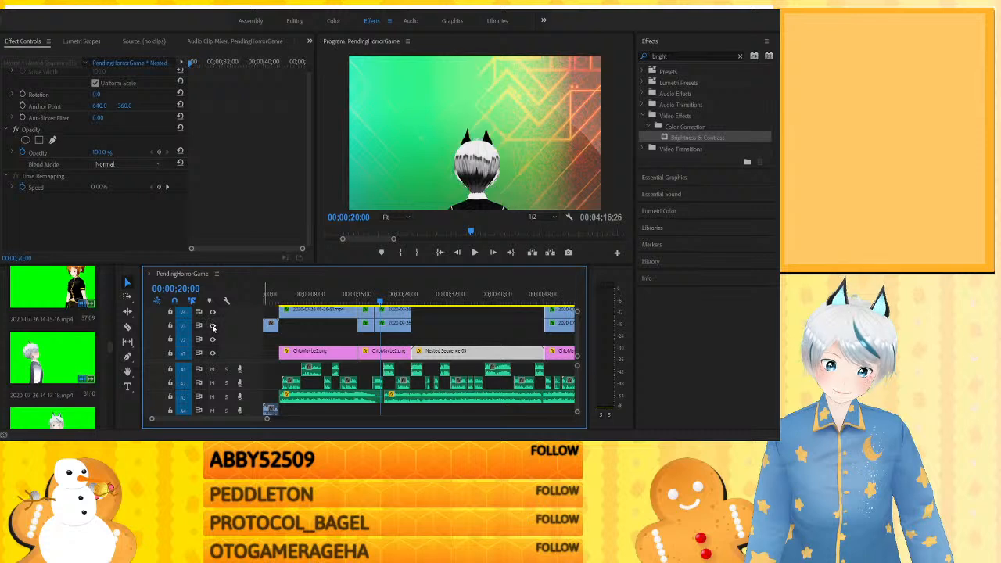
left_click_drag(698, 138, 387, 324)
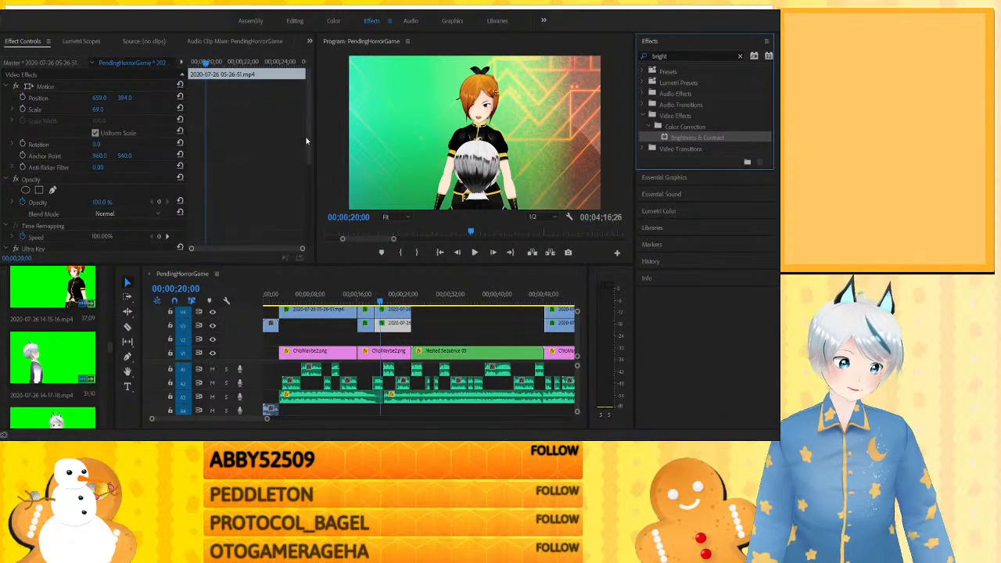
scroll(306, 164, "down", 3)
left_click(96, 223)
type("100")
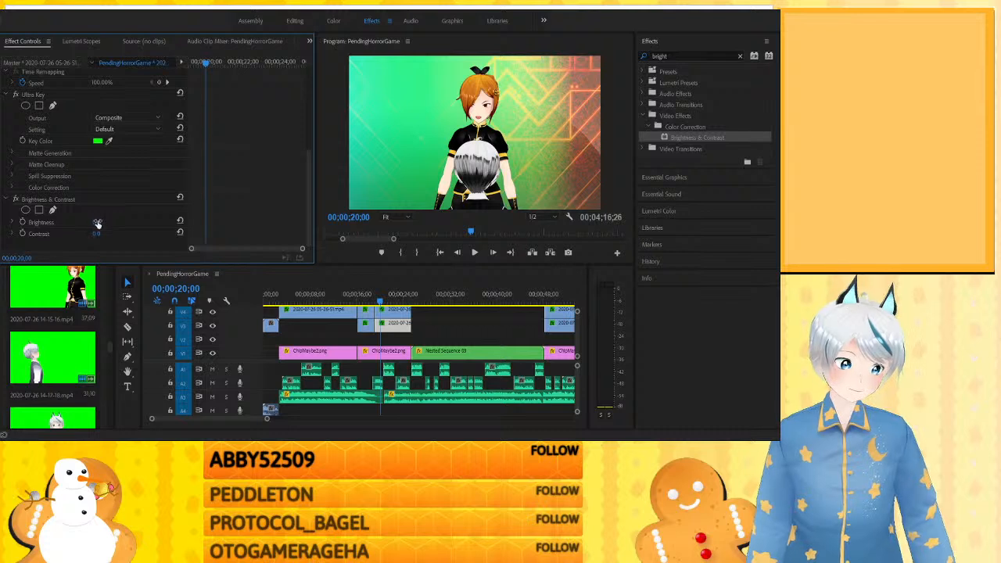
key("Return")
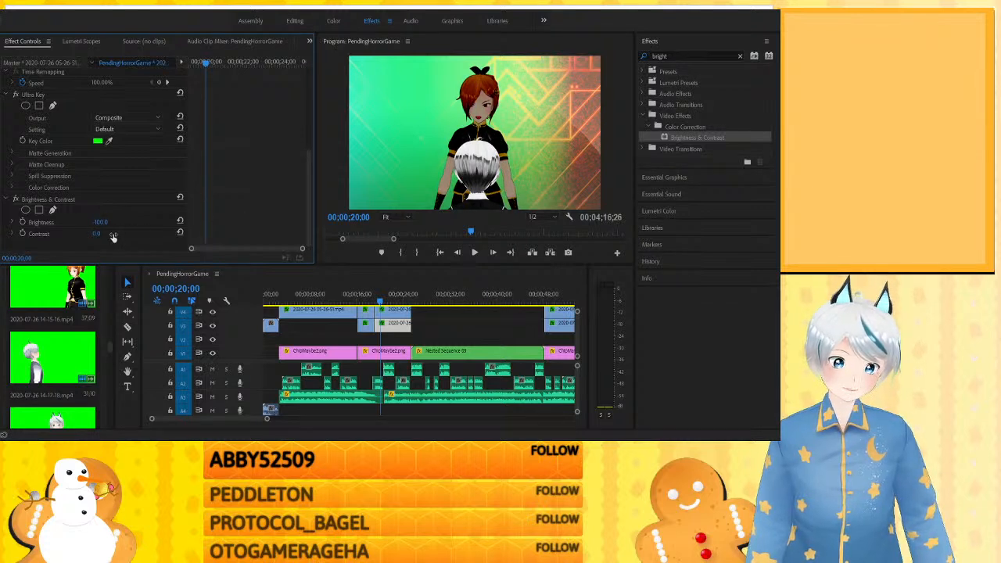
left_click_drag(98, 234, 35, 234)
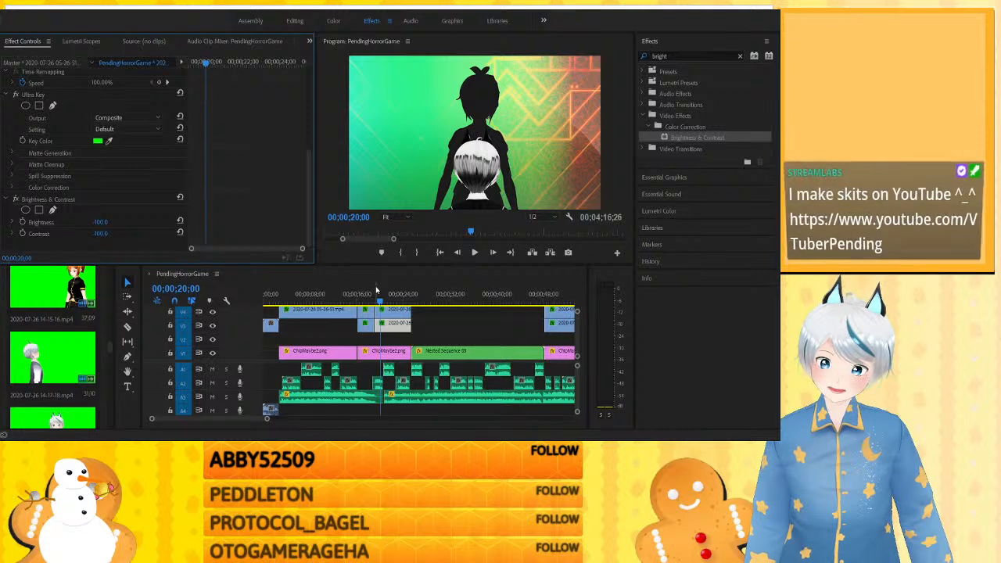
- Preview the silhouetted character from about 0:19 and remove Brightness & Contrast from that clip
left_click(375, 291)
key("space")
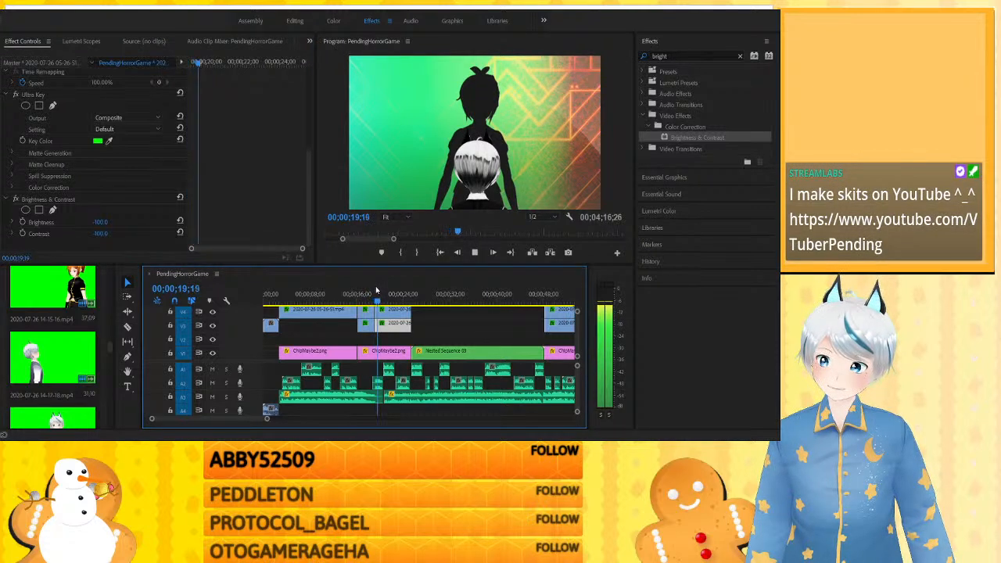
key("space")
left_click(34, 200)
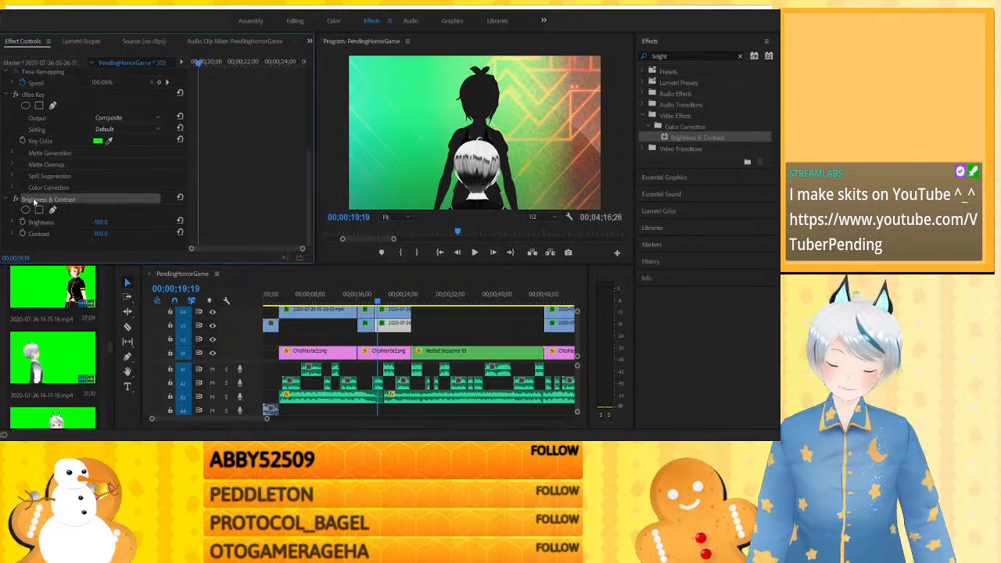
key("Delete")
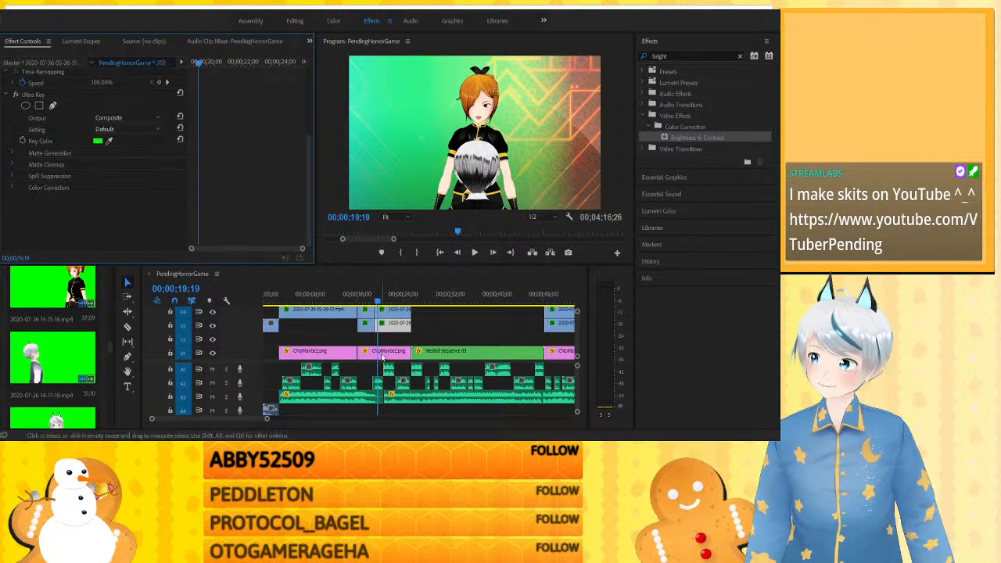
- Inspect the empty track space above Nested Sequence 03 and check its two-character shot at about 0:29
left_click(423, 319)
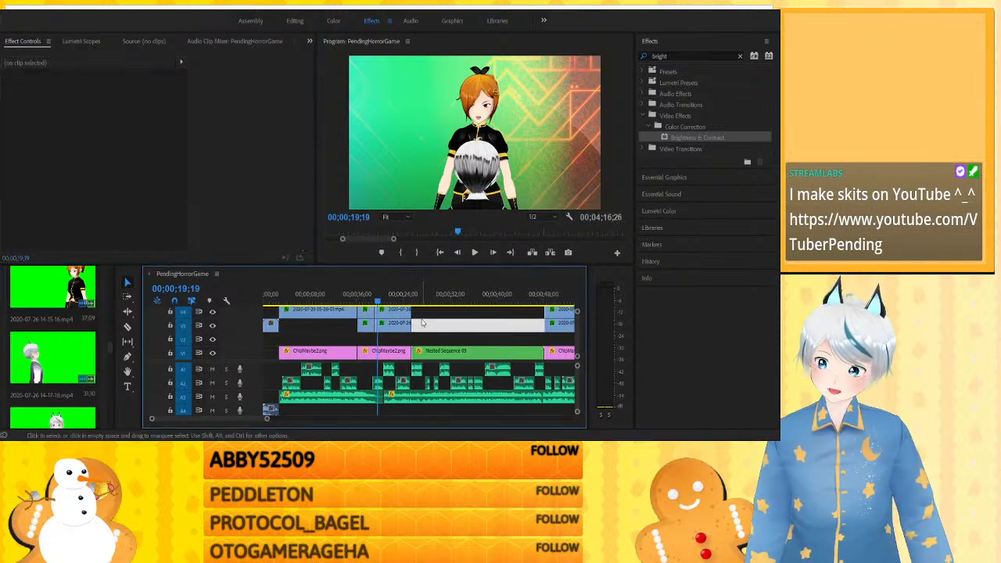
left_click(427, 326)
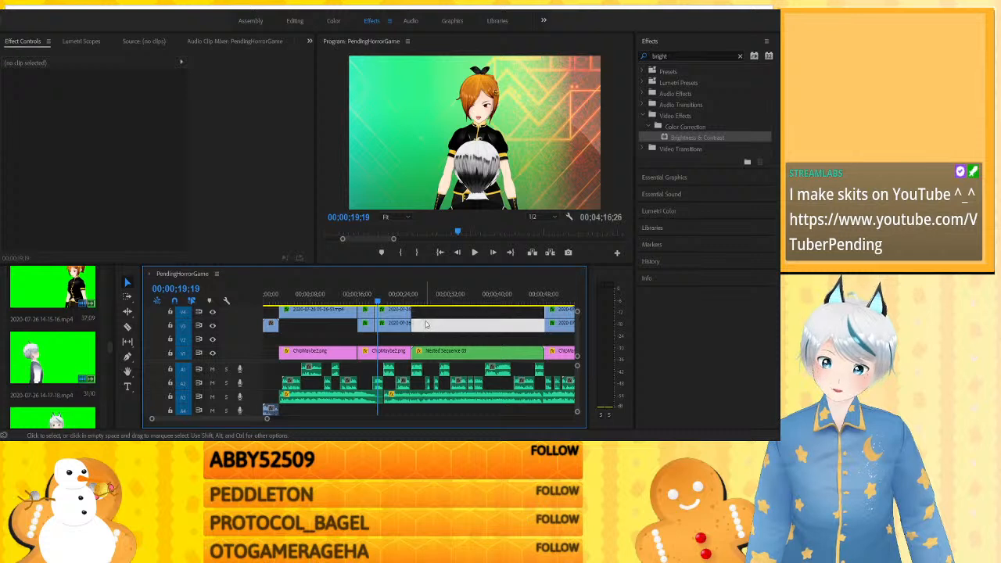
left_click(431, 317)
left_click(430, 328)
left_click(431, 338)
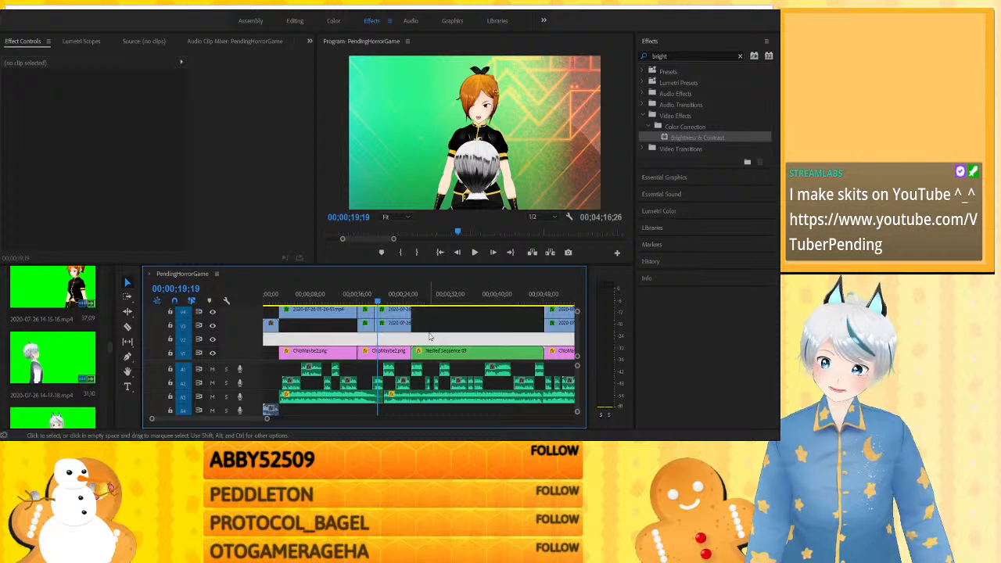
left_click(435, 301)
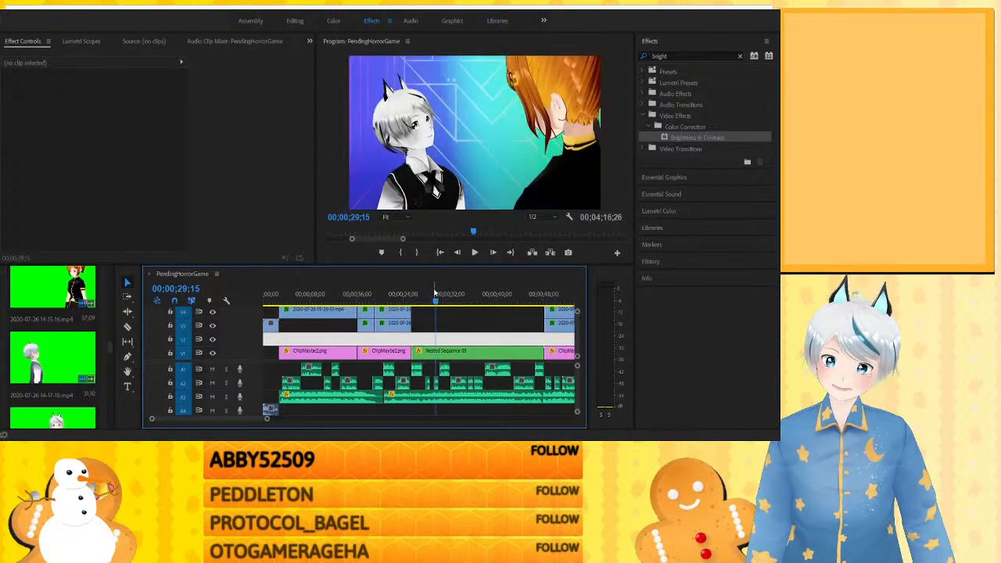
- Check the ChipMaybe2.png background clip's effect settings at 0:19 and scrub its two-character shot to about 0:22
left_click(425, 330)
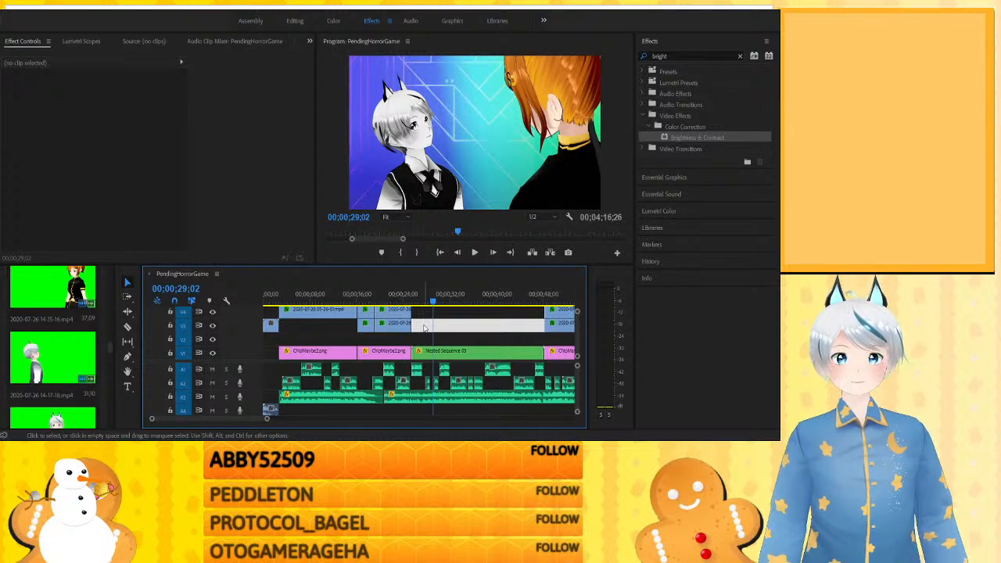
left_click(379, 298)
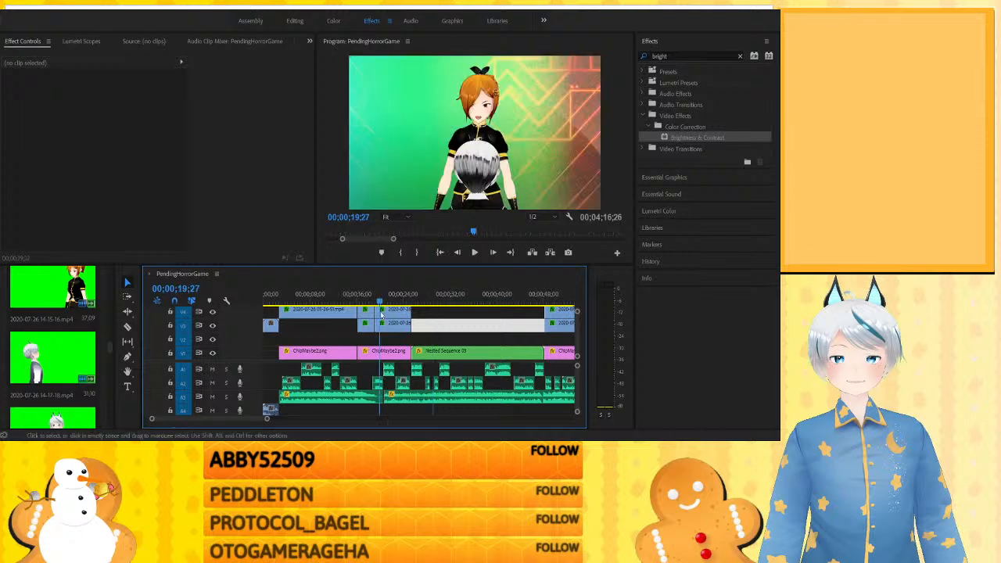
left_click(378, 352)
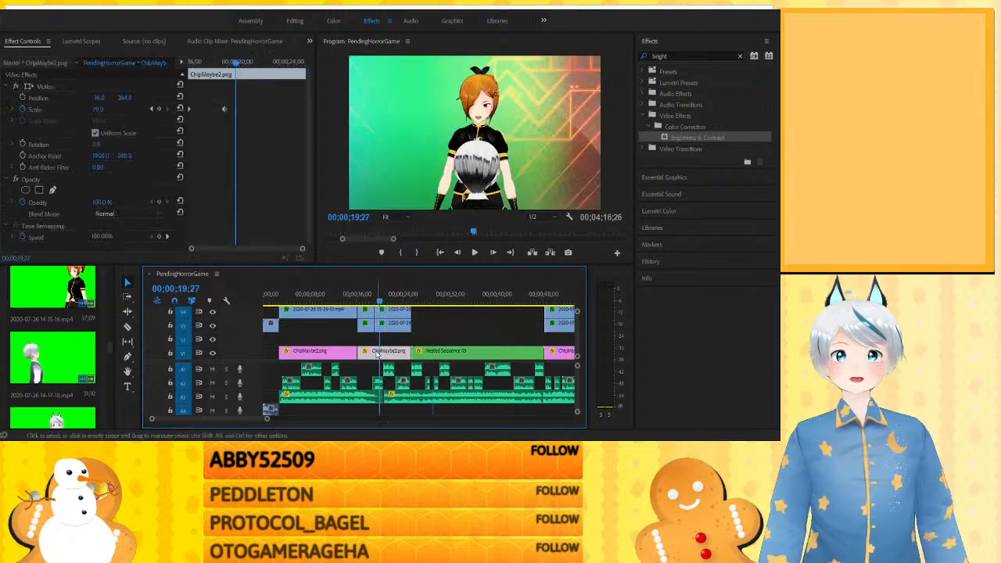
left_click(439, 310)
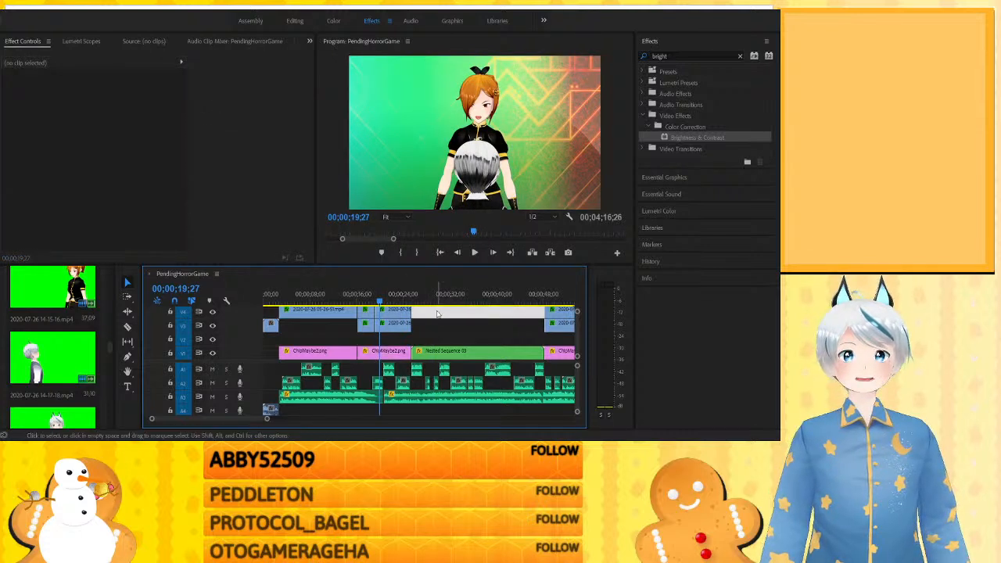
left_click(374, 300)
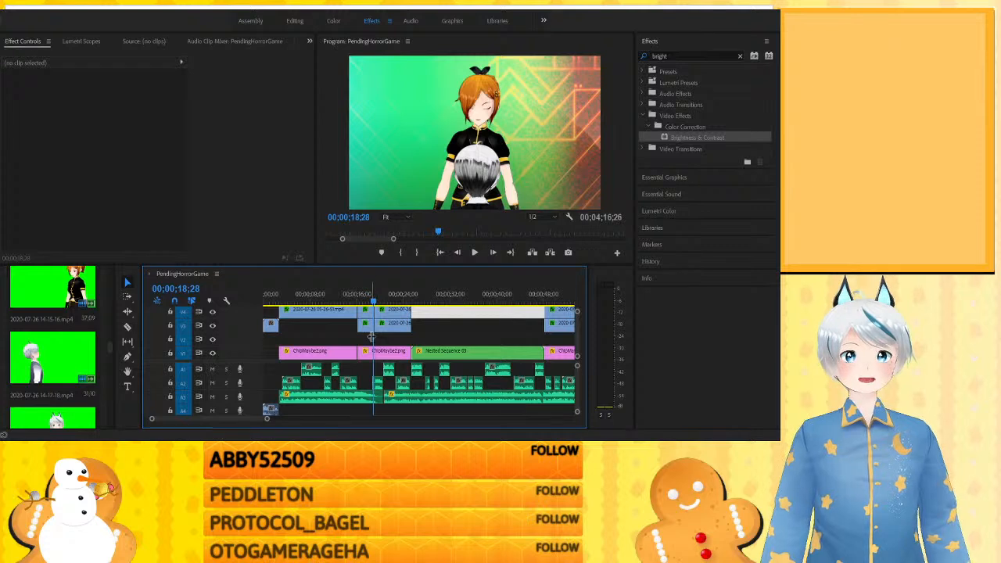
mouse_move(382, 301)
left_mouse_down()
mouse_move(393, 303)
mouse_move(361, 305)
mouse_move(393, 308)
left_mouse_up()
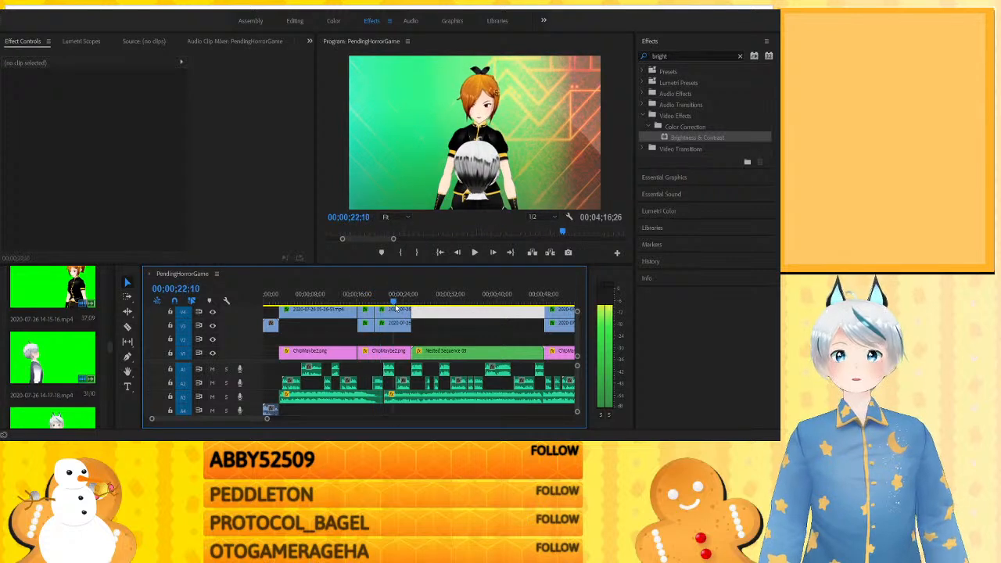
- Compare the Nested Sequence 03 shot at about 0:27 with the layered shots at 0:13 and 0:21
left_click(419, 300)
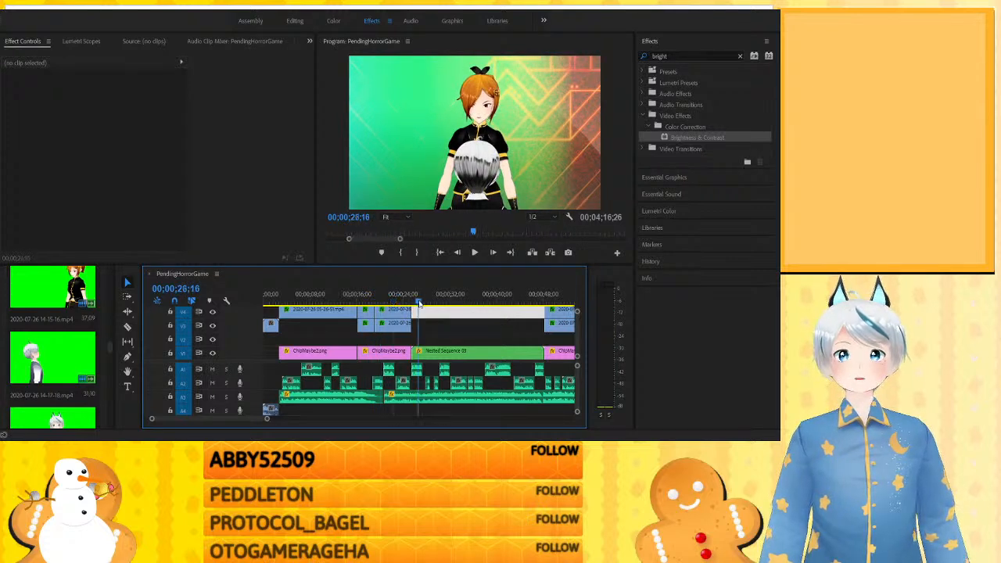
left_click(426, 328)
left_click_drag(429, 298, 426, 286)
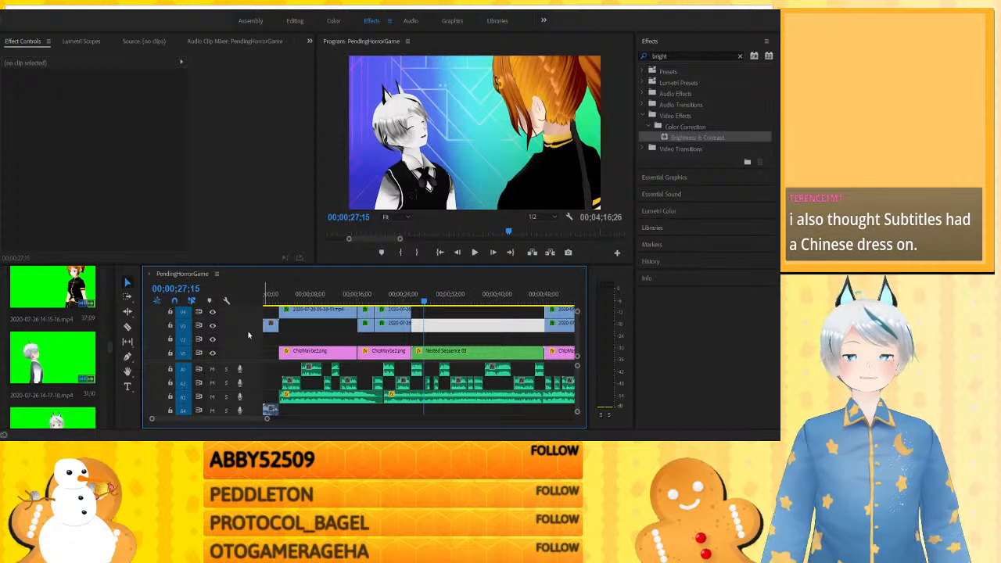
left_click(342, 292)
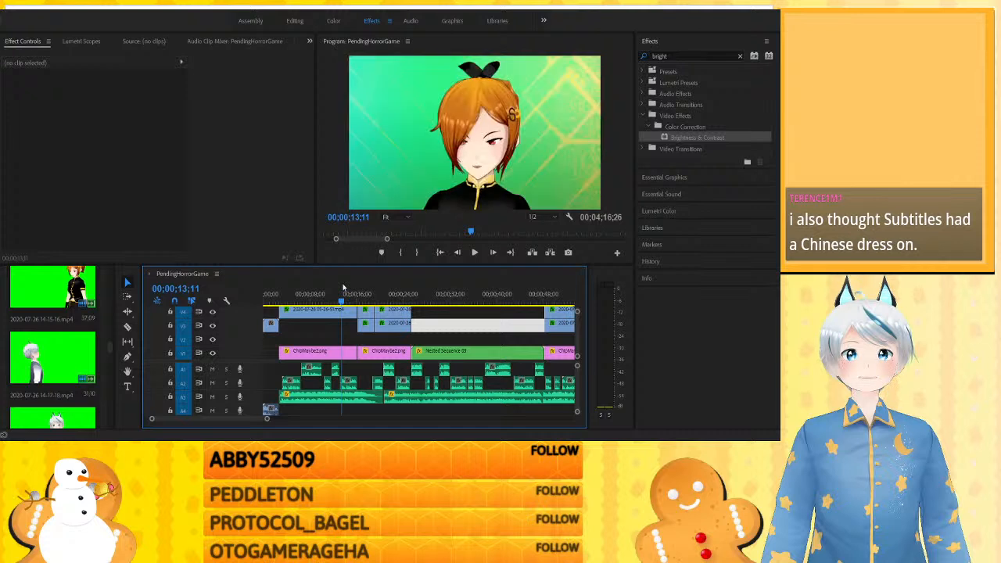
left_click(388, 291)
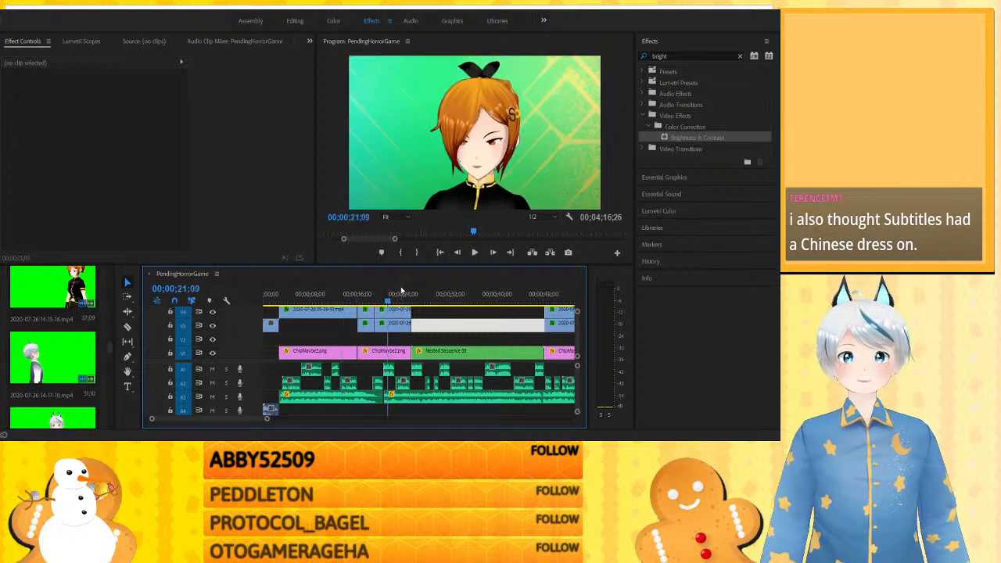
- Inspect the blood-drip shots between 2:17 and 2:30, plus the two-character shots at about 1:55 and 1:44
key("minus")
key("minus")
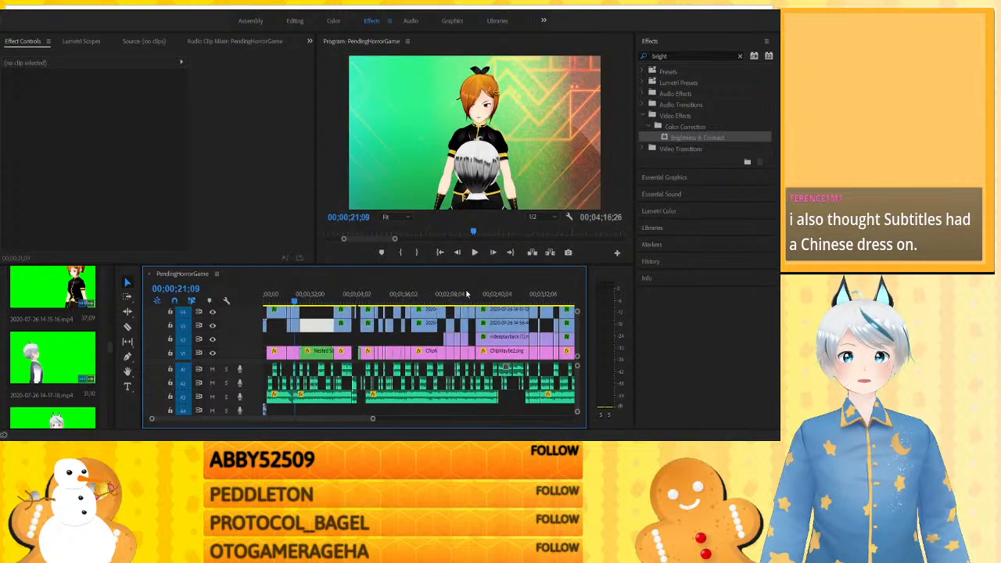
left_click(483, 292)
left_click_drag(485, 291, 483, 291)
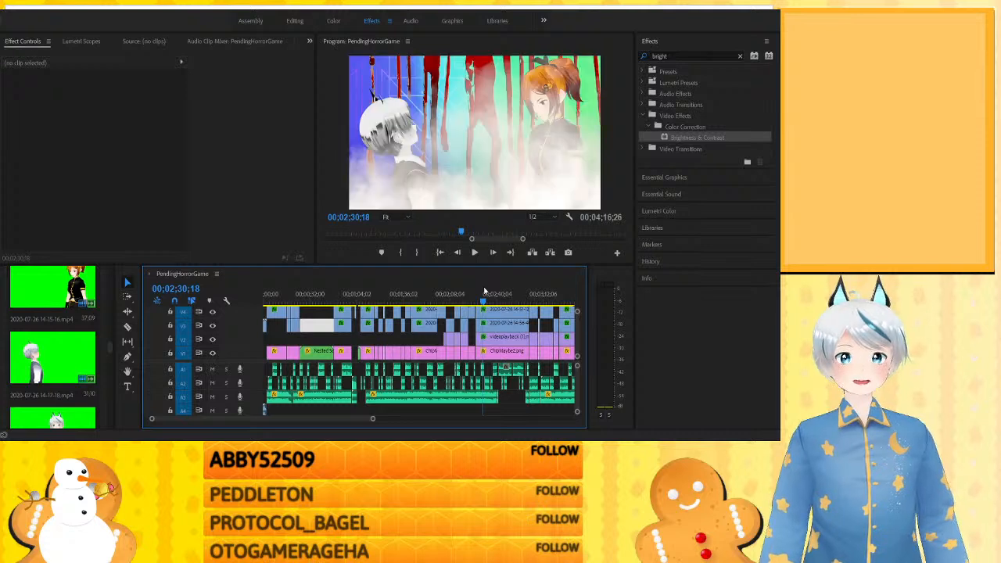
left_click(481, 289)
left_click(474, 289)
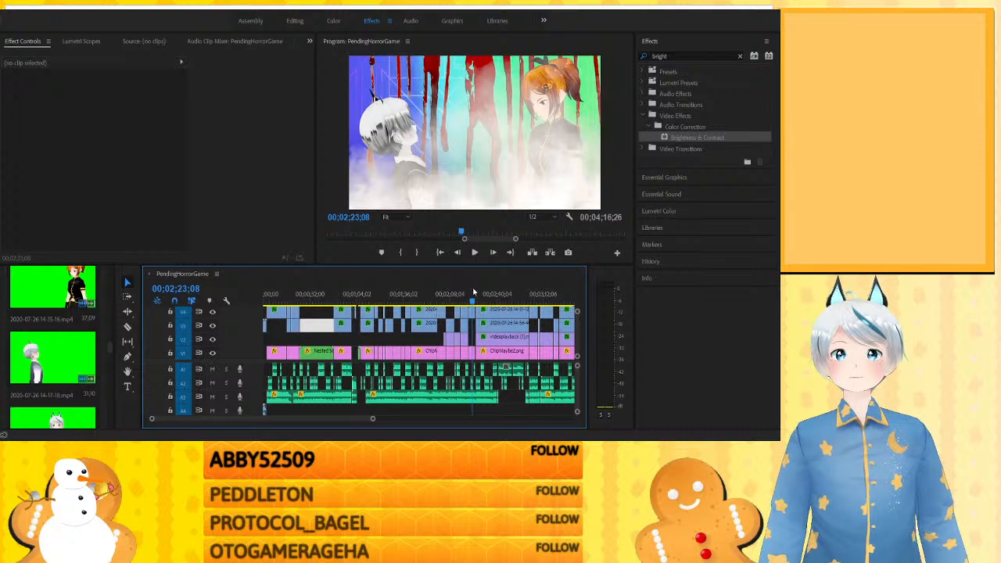
left_click(465, 289)
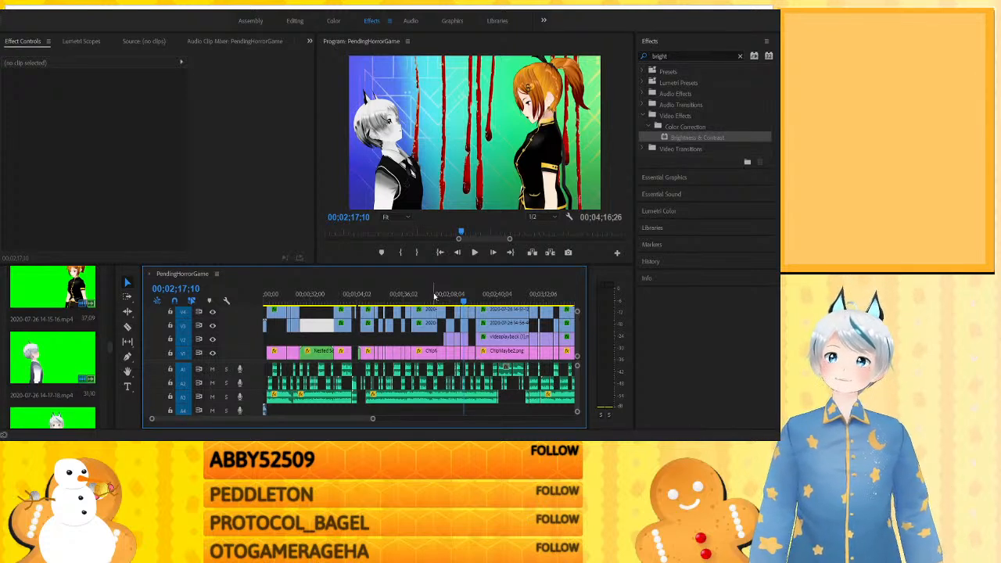
left_click(433, 294)
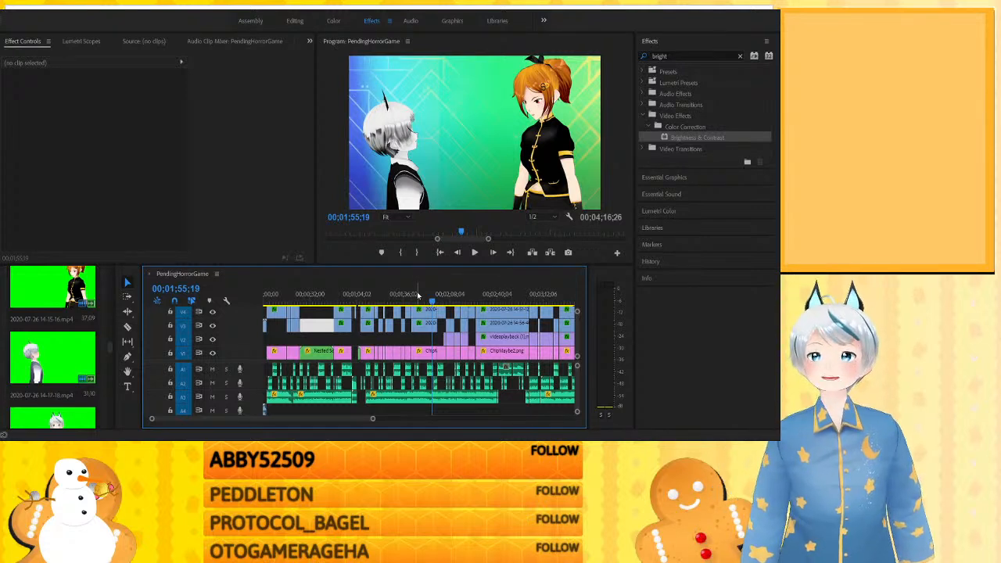
left_click(418, 295)
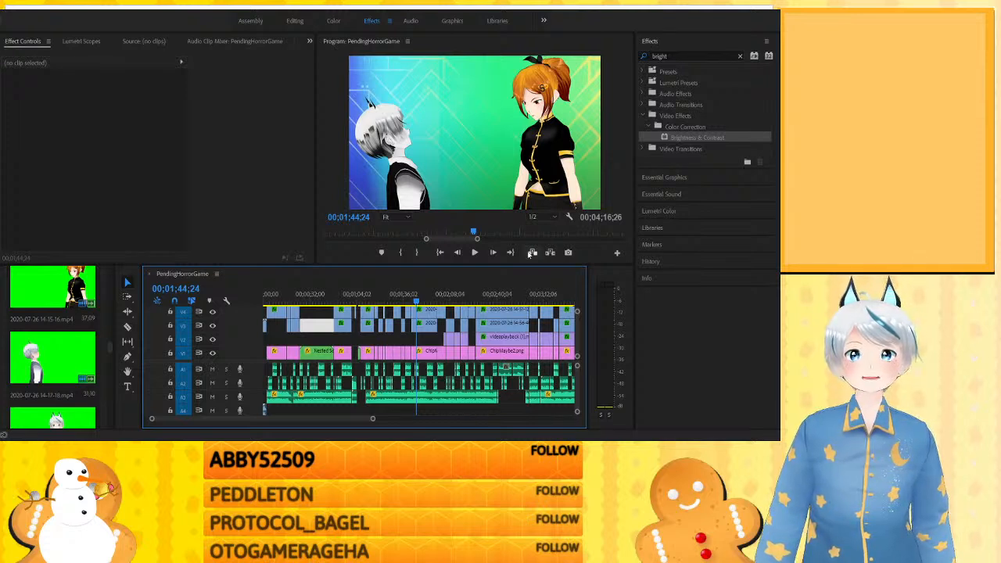
- Check the empty V2 track space and view Nested Sequence 03 at about 0:44 and 0:28
left_click(424, 342)
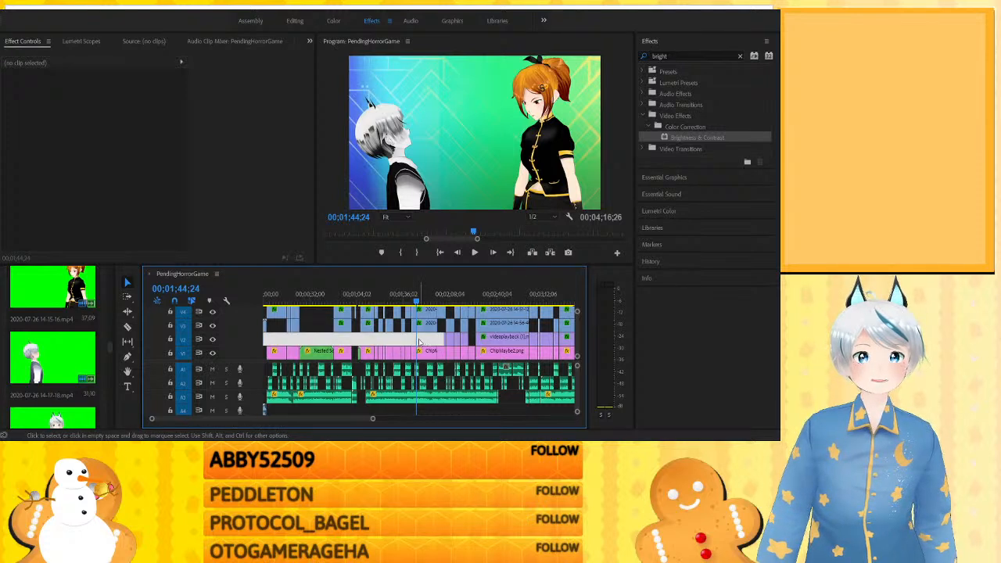
left_click(330, 295)
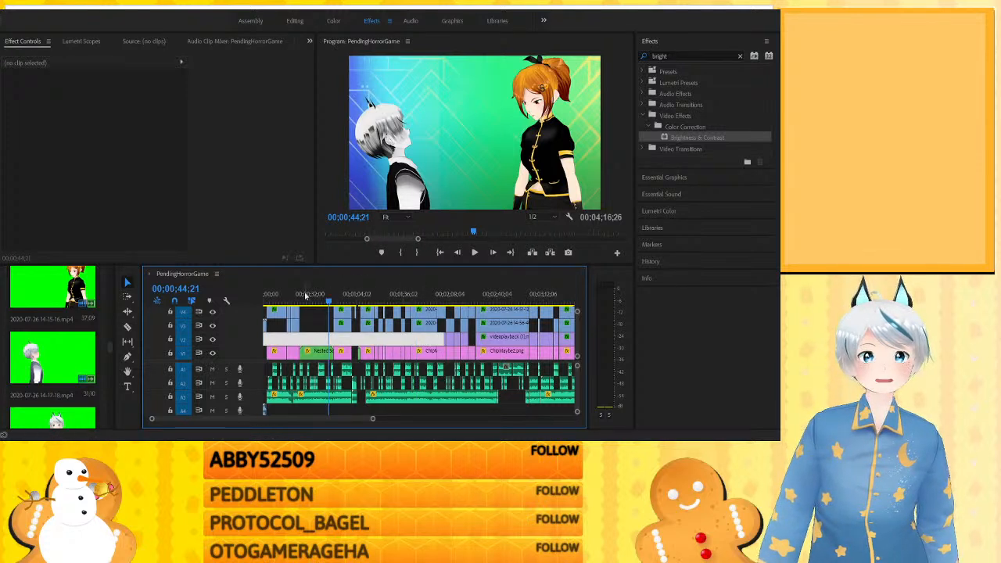
left_click(304, 294)
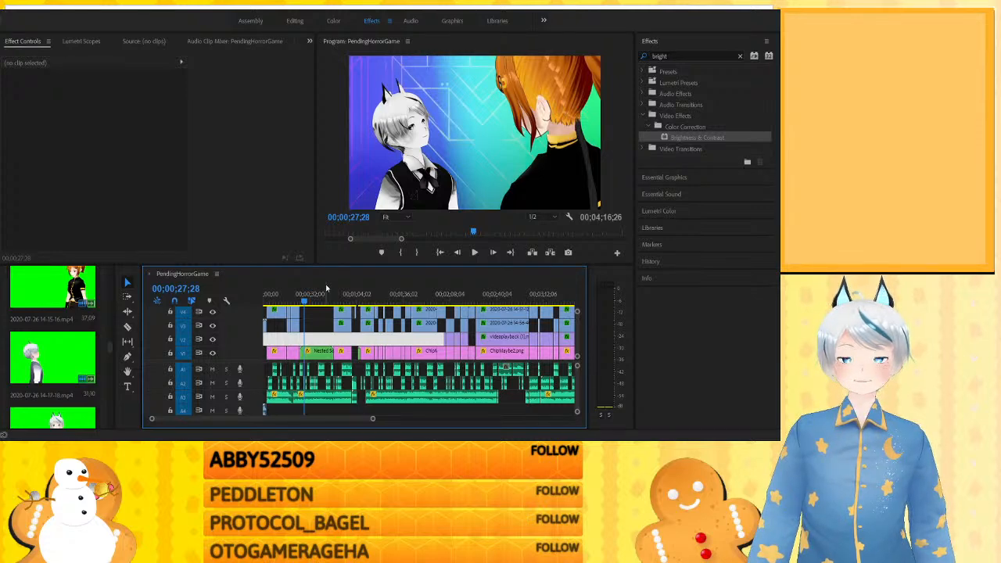
- Examine the zoomed-in framing of the white-haired character in Nested Sequence 03 between about 0:39 and 0:44
key("minus")
key("minus")
key("equal")
key("equal")
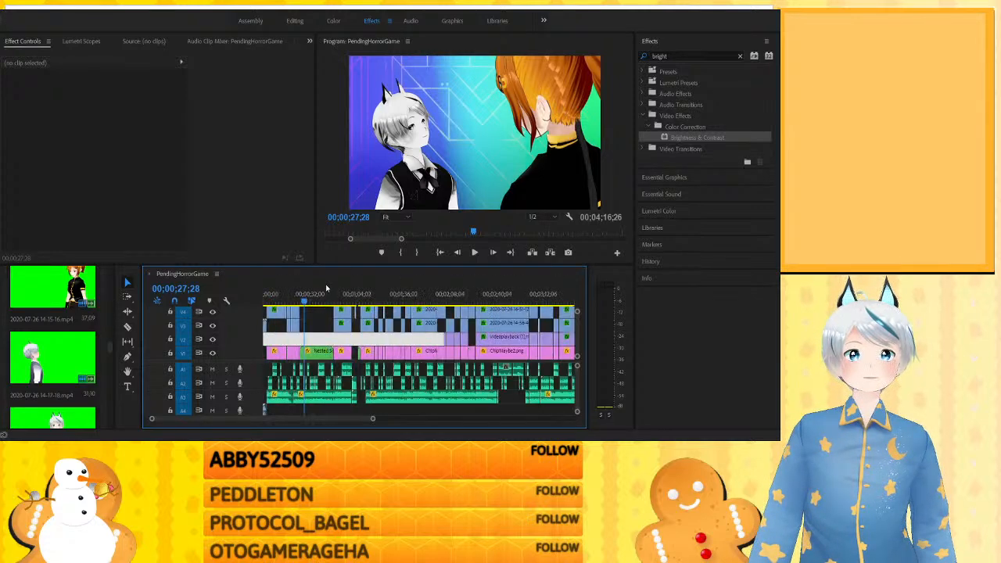
key("equal")
key("equal")
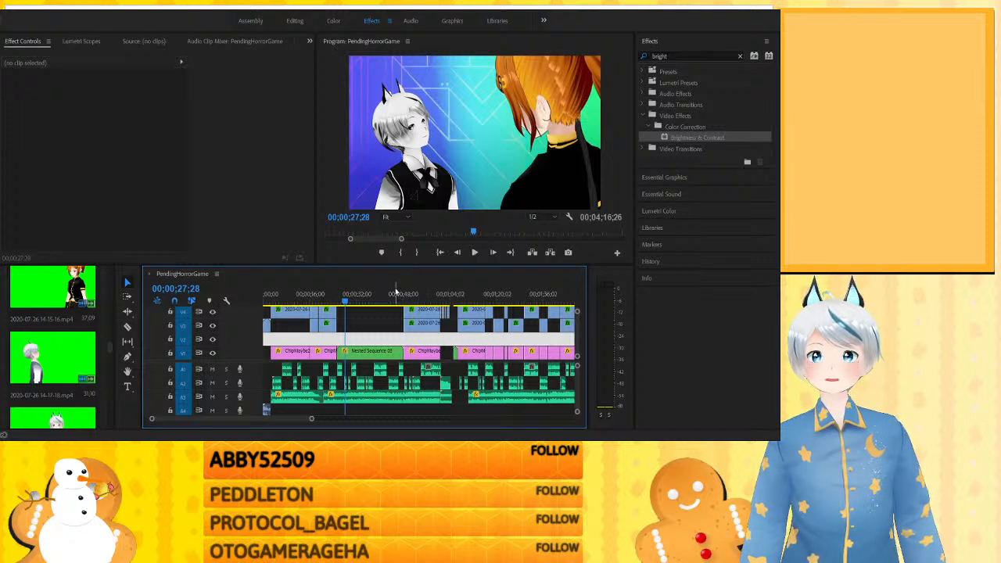
left_click(395, 293)
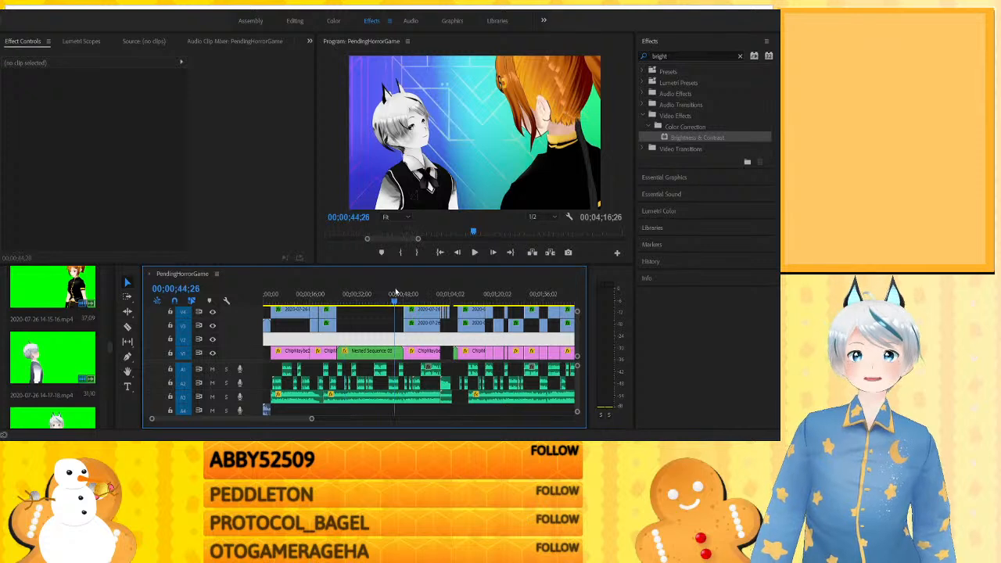
left_click(385, 300)
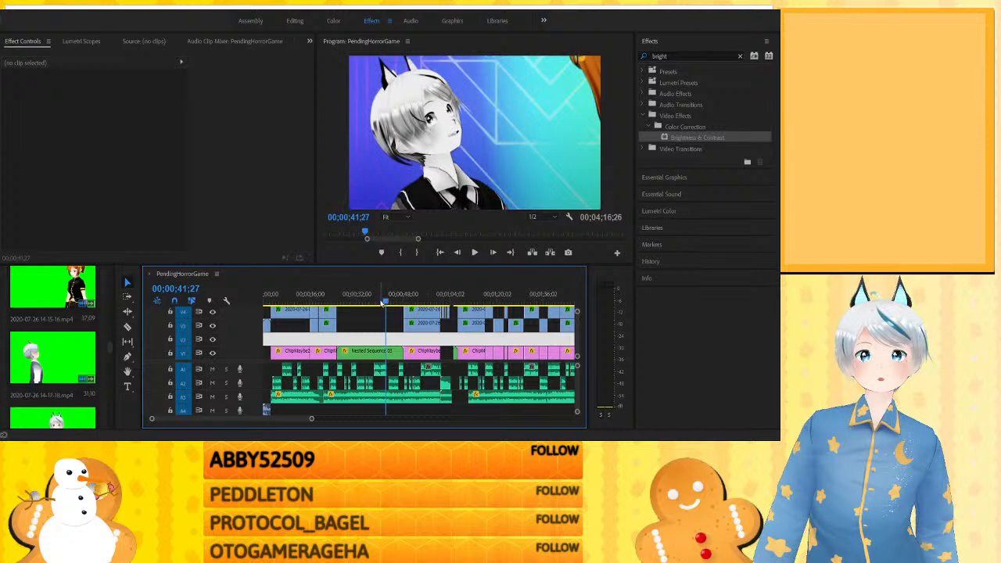
left_click(379, 300)
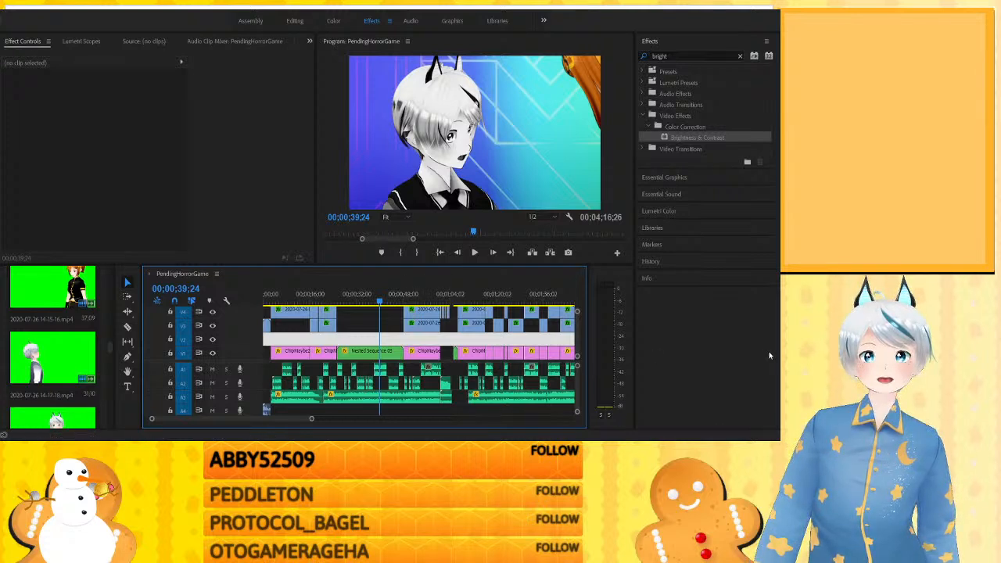
left_click(391, 292)
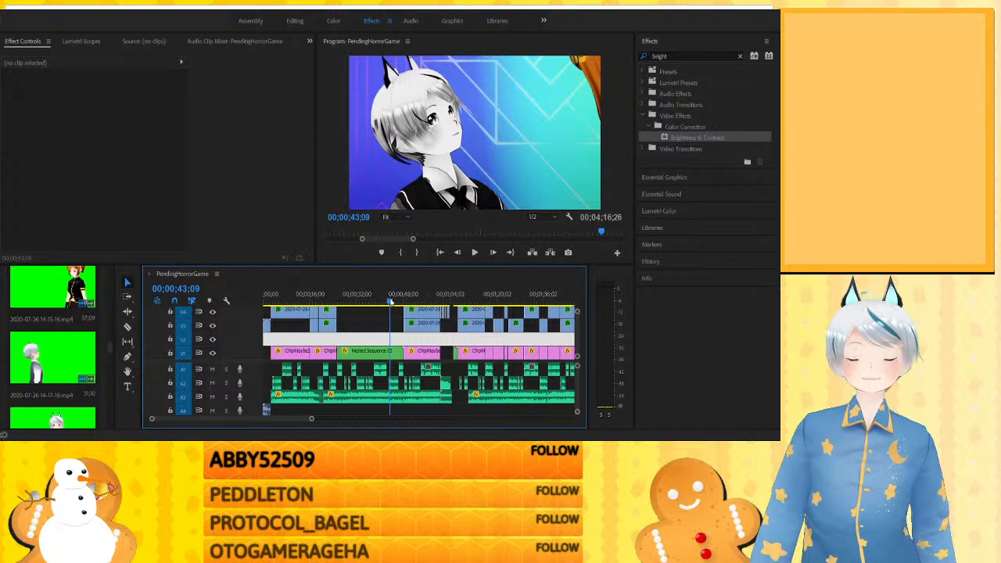
left_click_drag(391, 302, 396, 308)
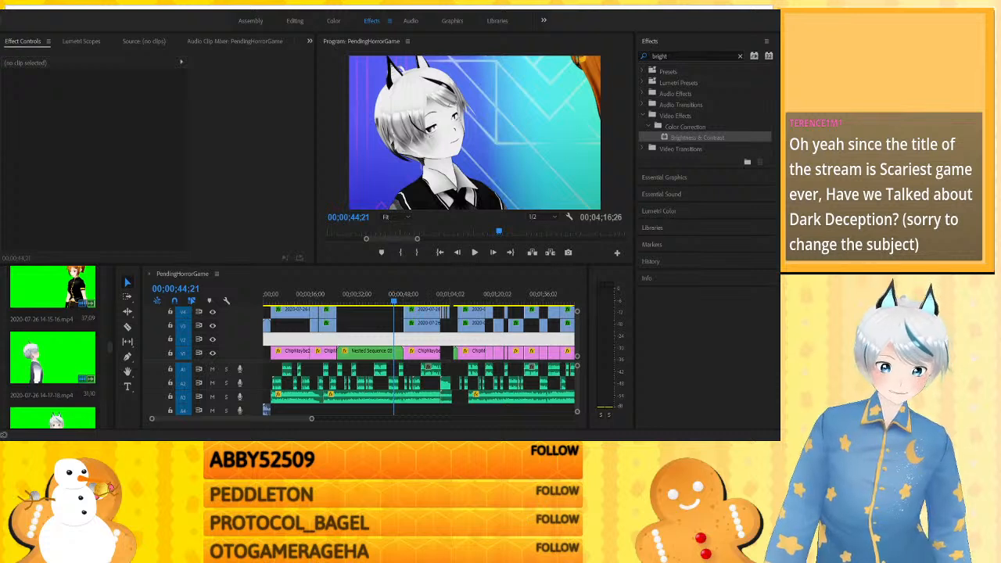
left_click(369, 319)
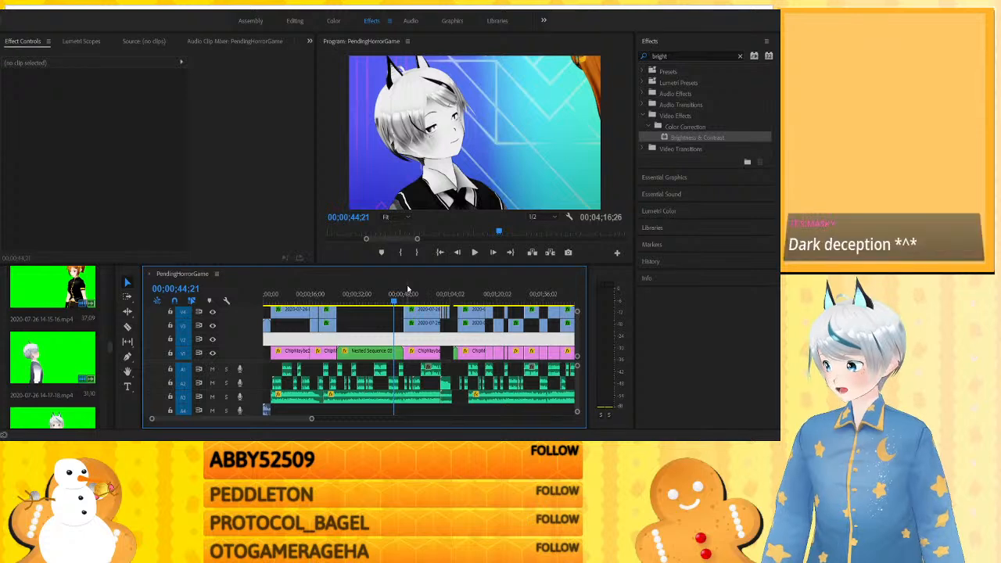
- View the two-character shot following Nested Sequence 03 at about 0:49, 0:51 and 0:53
left_click(406, 292)
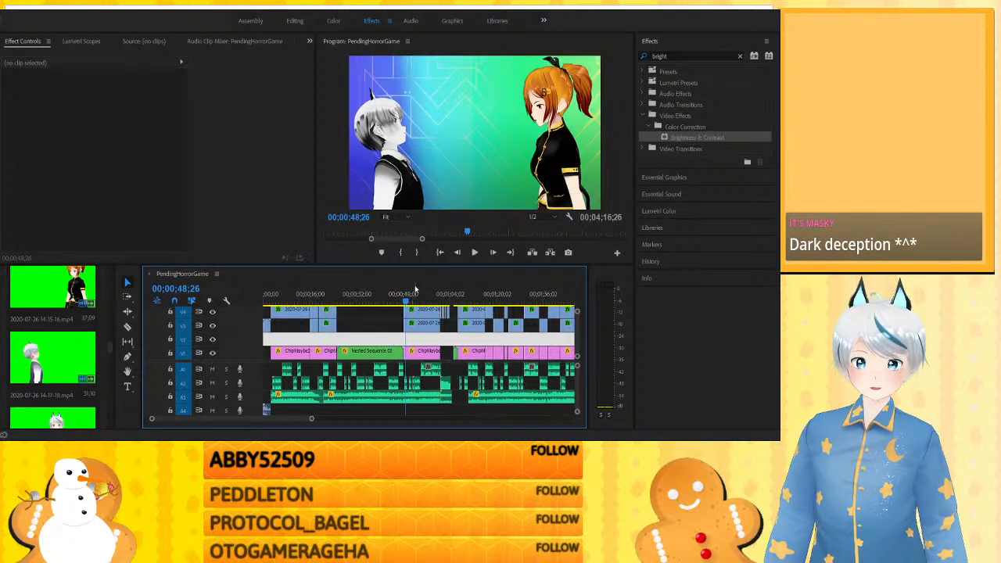
left_click(414, 292)
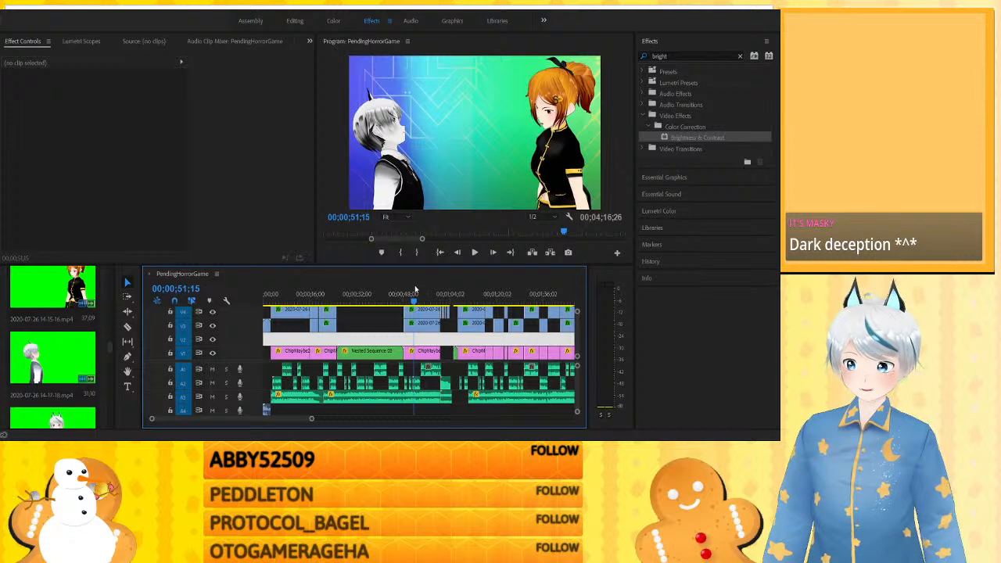
left_click(419, 292)
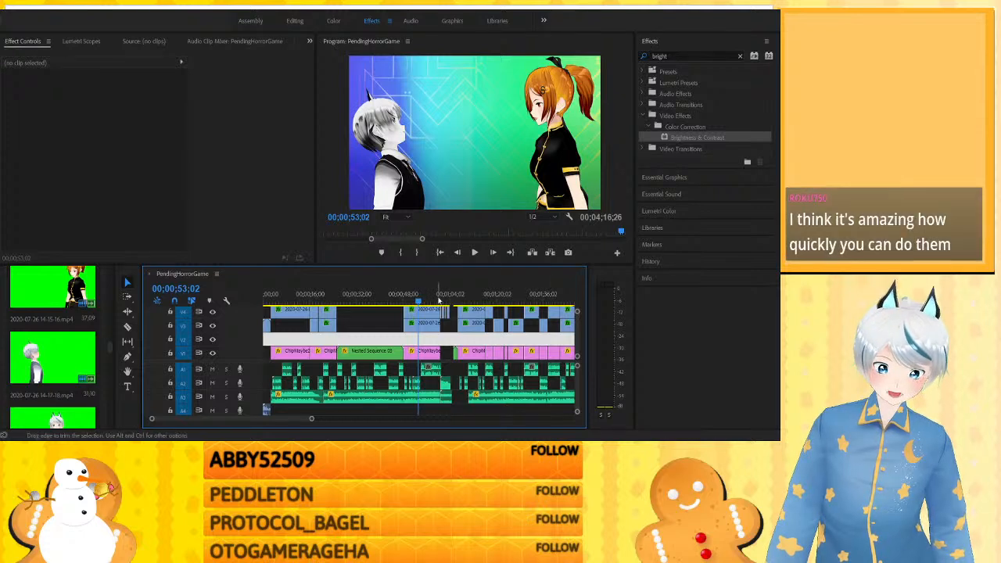
- Compare the two-character shots at about 0:49 and 1:09 with the white-haired character's solo shot at 1:17
left_click(491, 294)
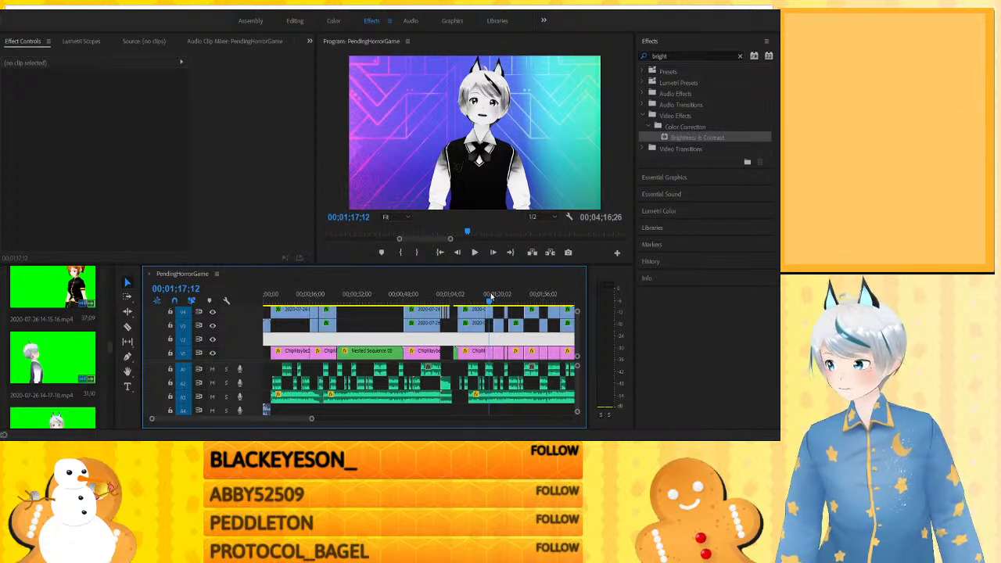
left_click(407, 294)
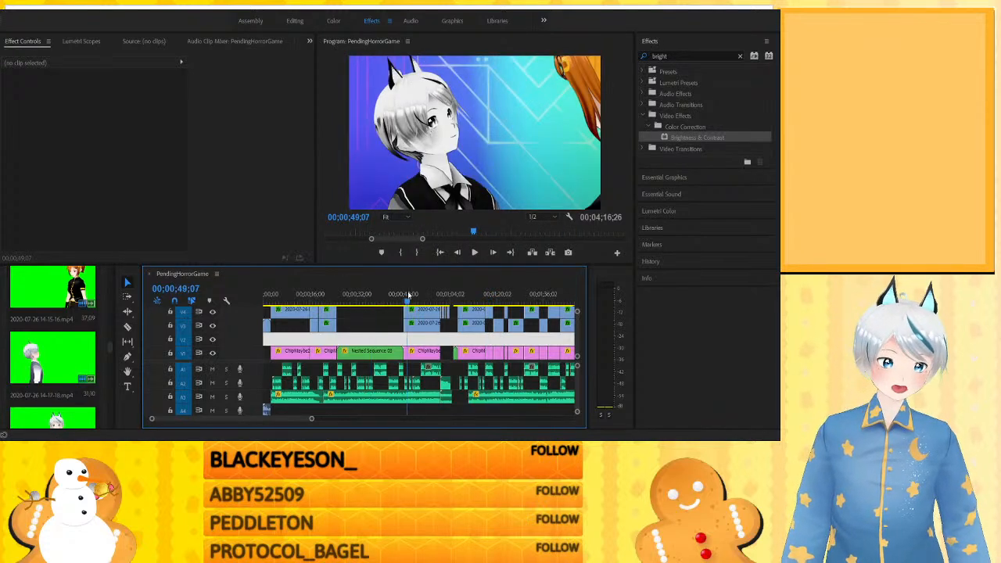
left_click(468, 294)
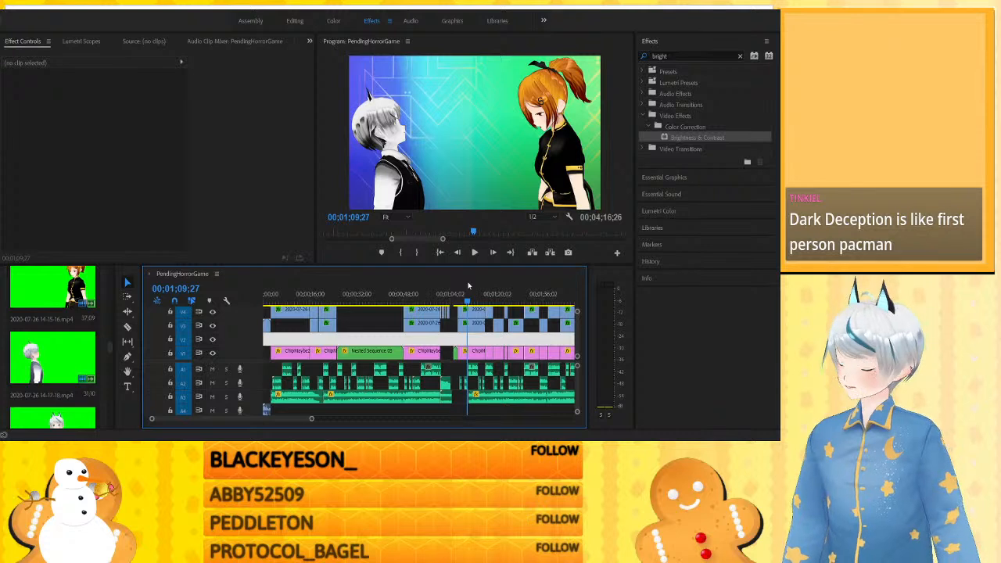
left_click(498, 301)
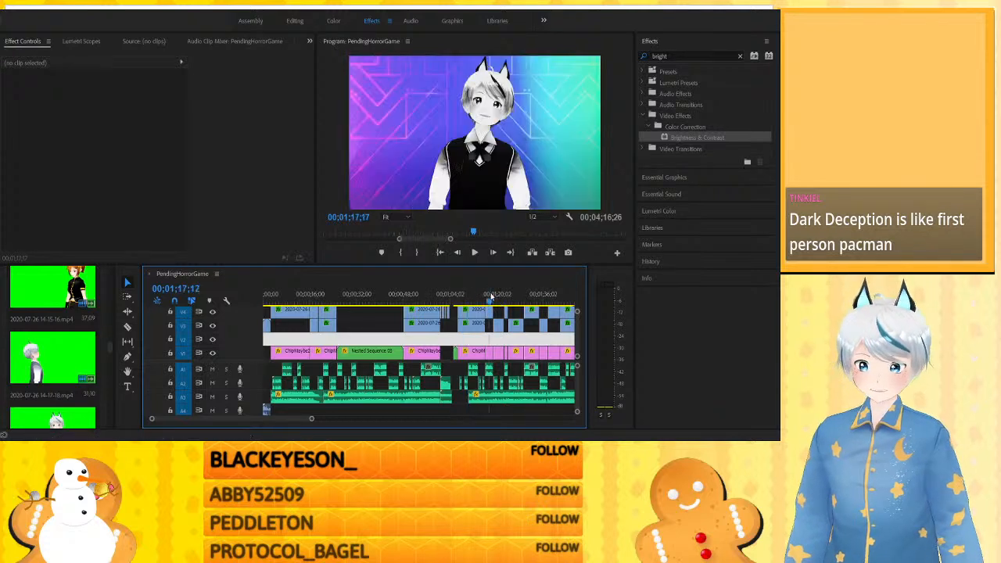
left_click(490, 296)
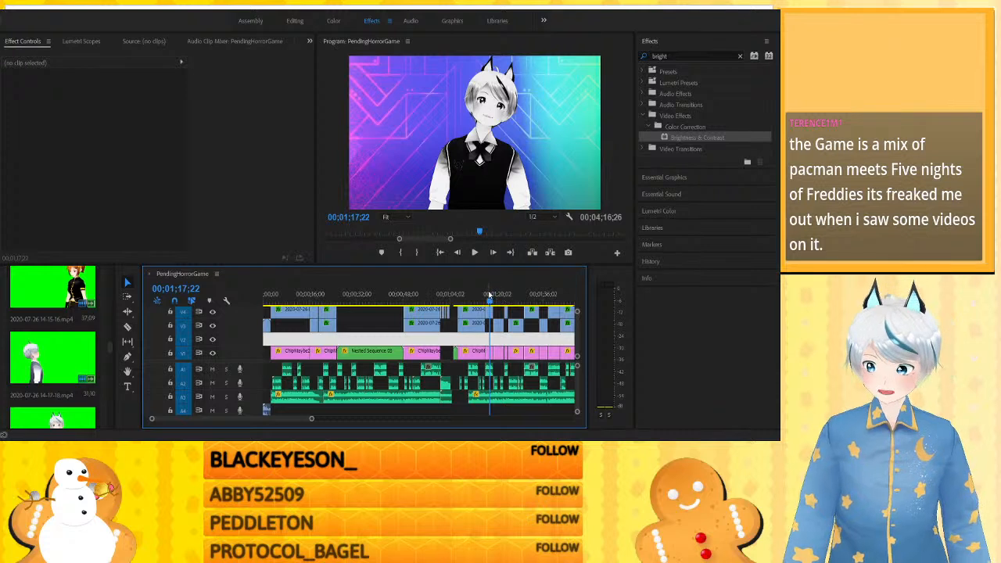
- Play the solo shots from about 1:17, and view those at about 1:27, 1:35 and 1:38
left_click(492, 296)
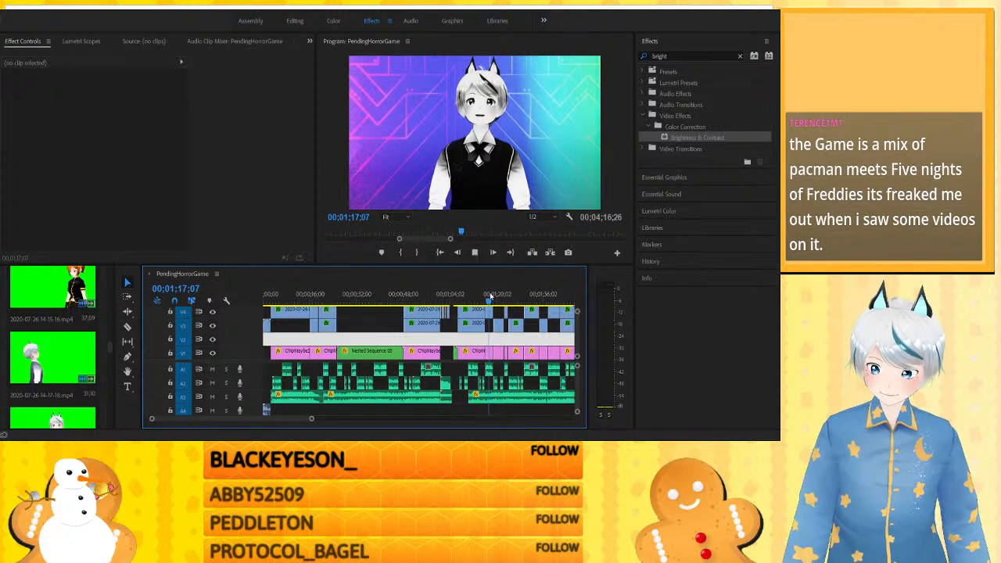
key("space")
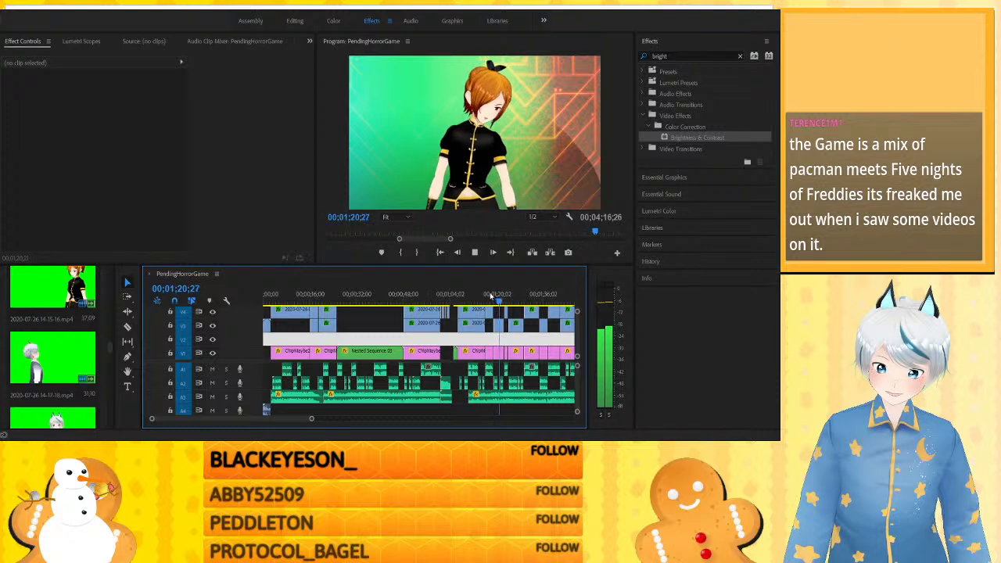
key("space")
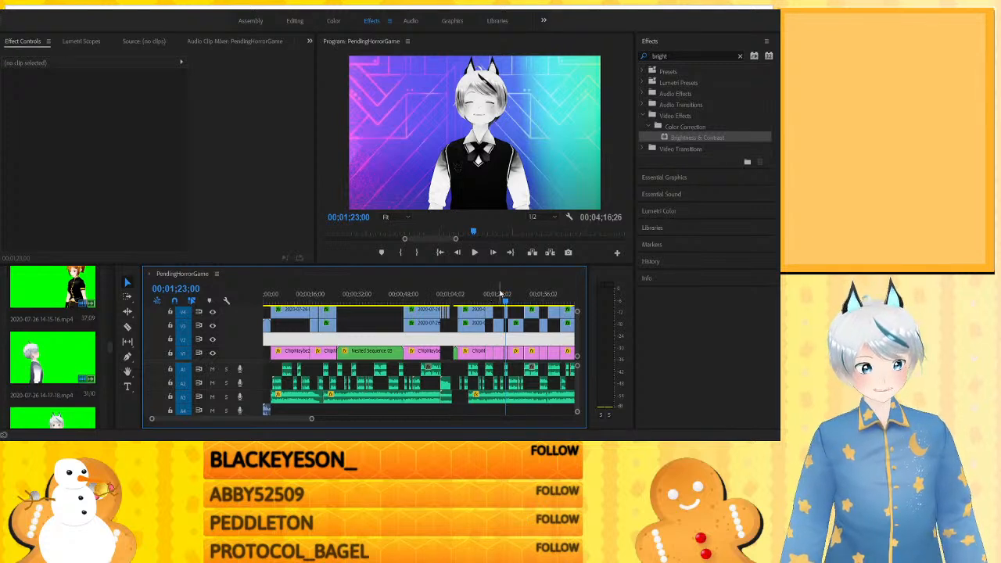
left_click(520, 291)
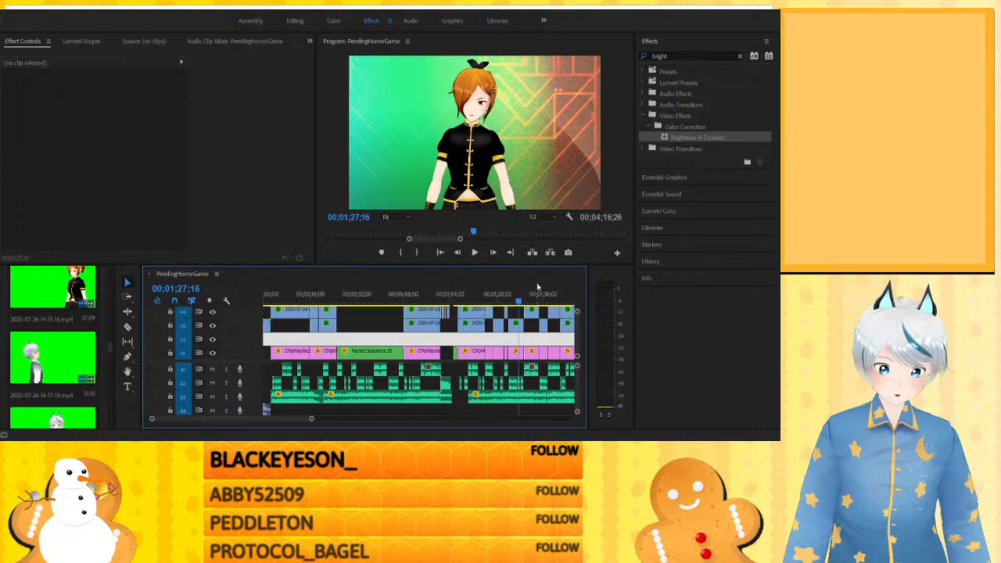
left_click(542, 291)
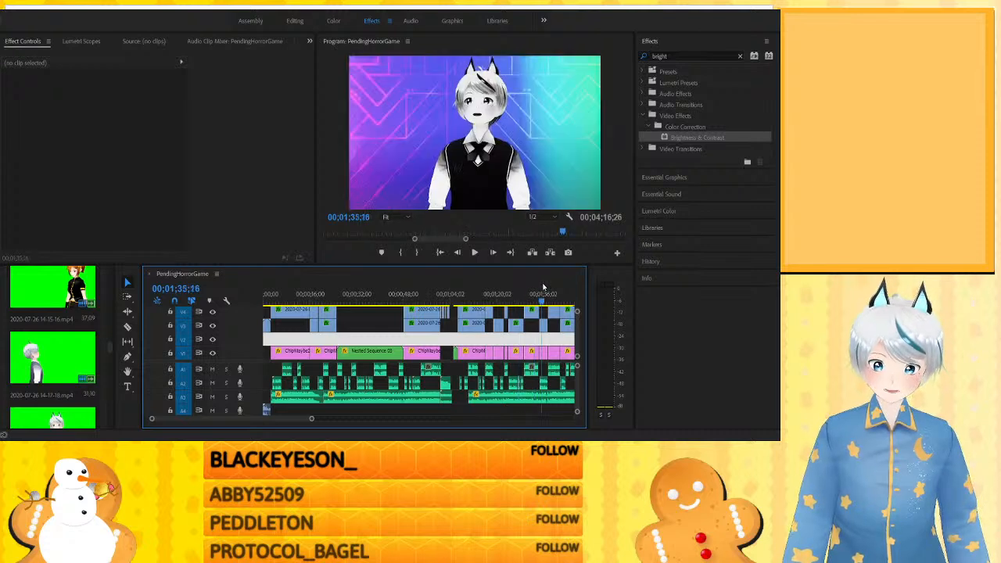
left_click(552, 290)
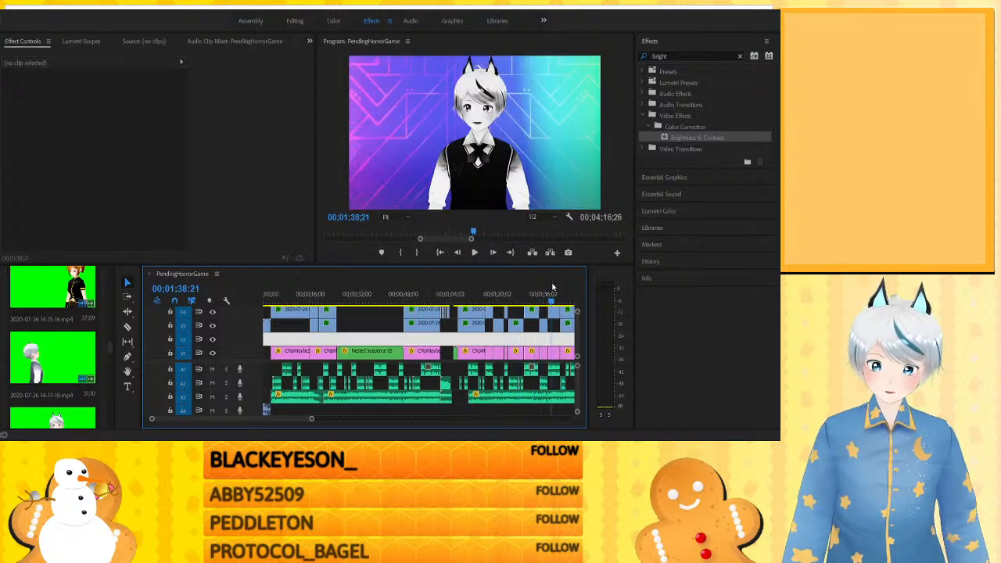
- Compare the solo shots between about 1:16 and 1:35 with the nested close-up at 0:35 and the two-character shot at 0:51
left_click(485, 294)
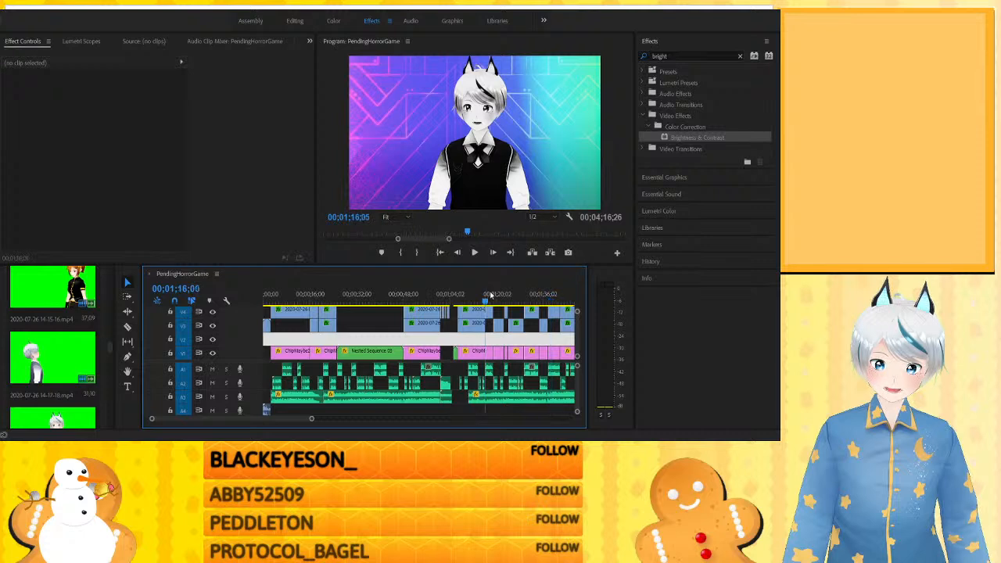
left_click(498, 290)
left_click_drag(499, 291, 493, 294)
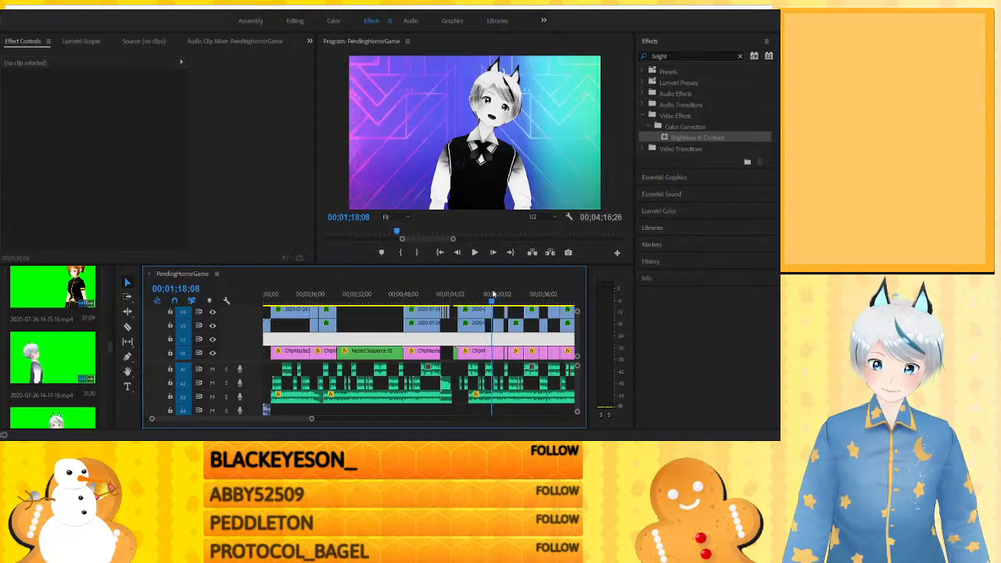
left_click(504, 294)
left_click(510, 294)
left_click(525, 295)
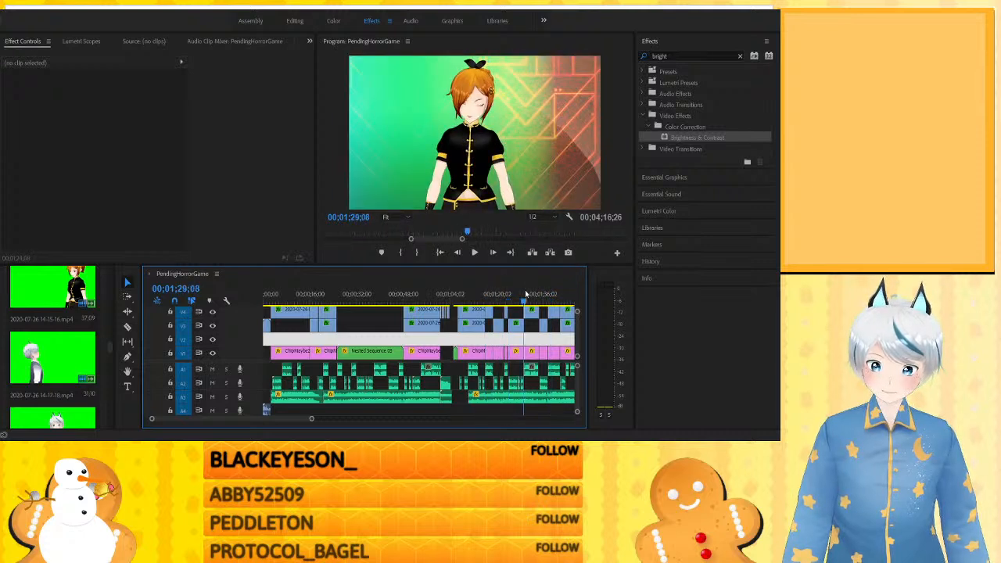
left_click(531, 294)
left_click(543, 294)
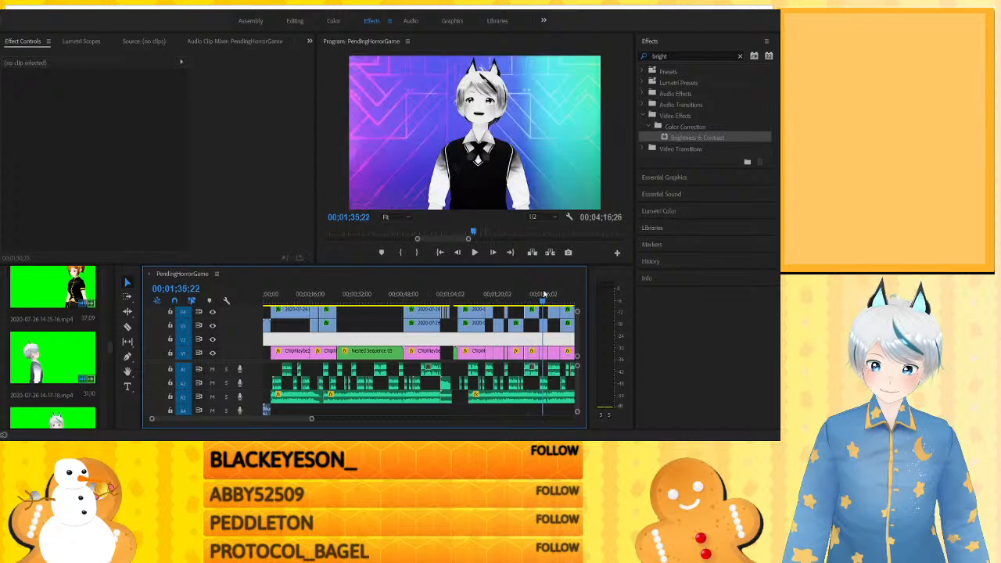
left_click_drag(545, 294, 368, 292)
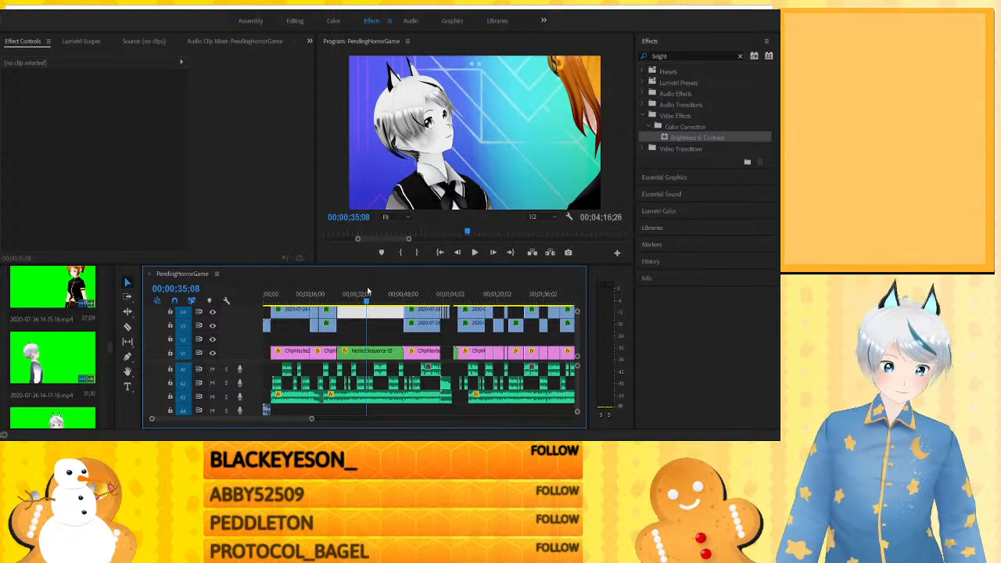
left_click(415, 295)
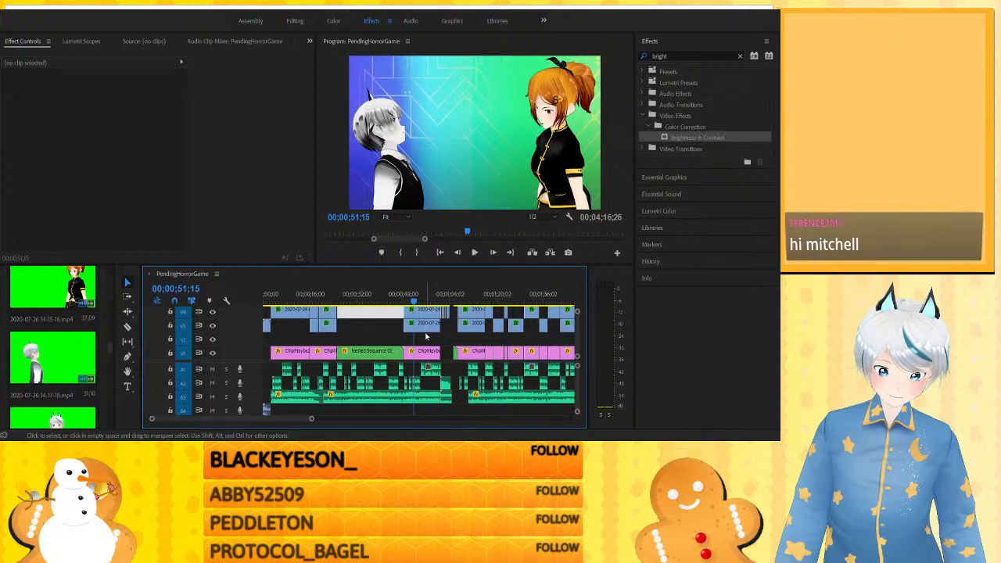
- Examine the two character clips and the background clip layered at about 0:51, and the empty track space above Nested Sequence 03
left_click(424, 329)
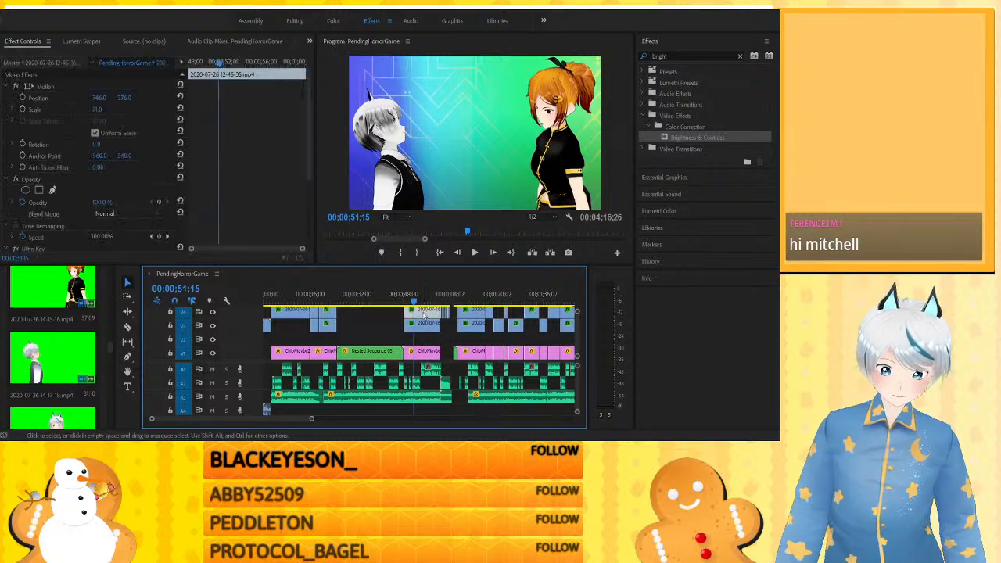
left_click(369, 322)
left_click(423, 316)
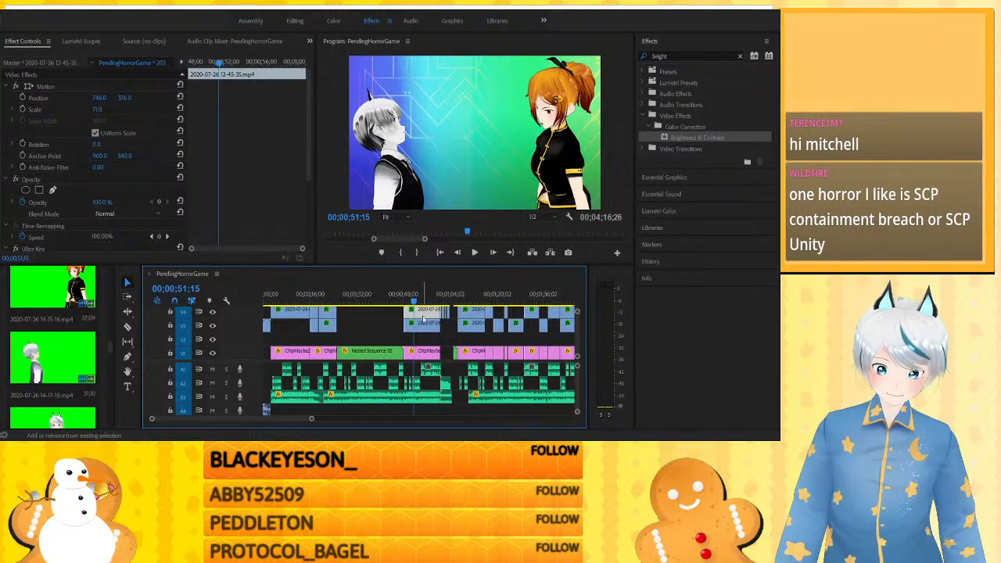
left_click(388, 327)
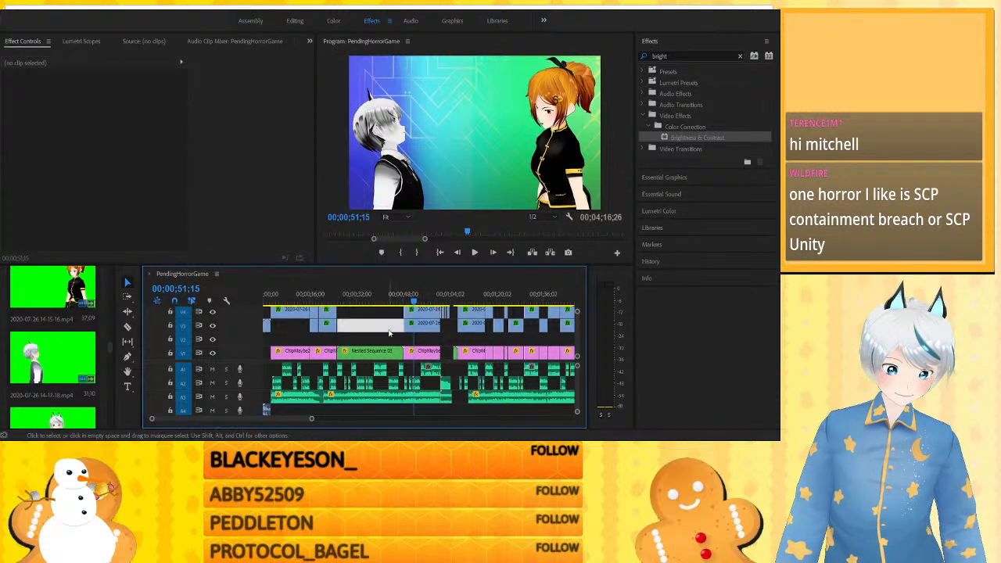
left_click(429, 311)
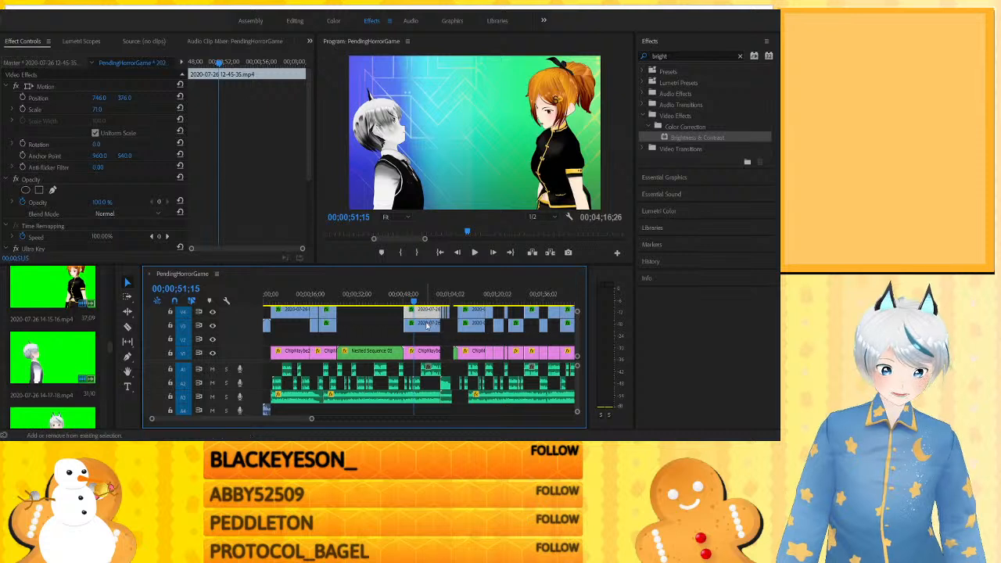
left_click(428, 324, "shift")
left_click(422, 350)
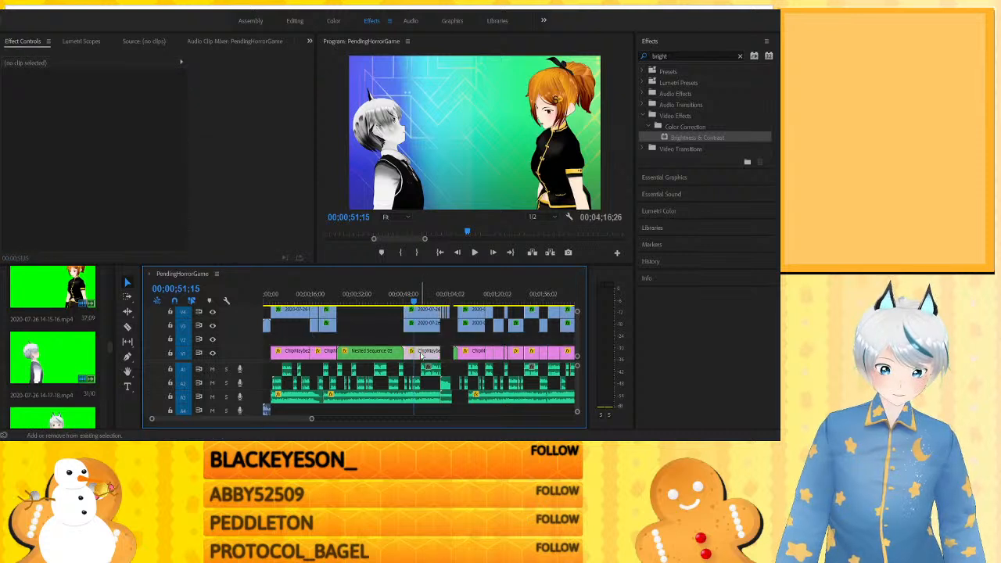
left_click(425, 325, "shift")
left_click(391, 315)
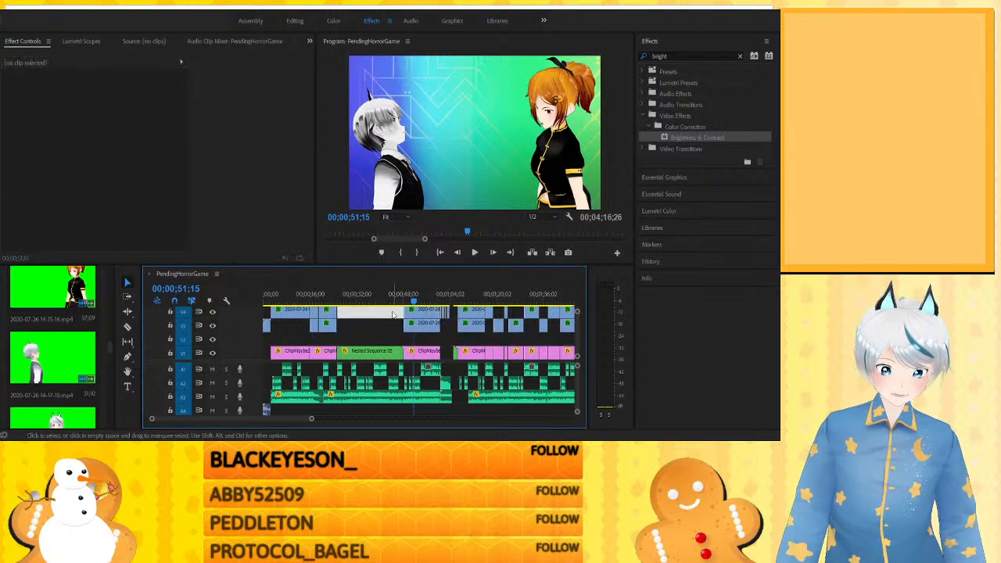
- Nest the two character clips and the background clip at about 0:51 into one sequence, and select the nested clip
left_click_drag(447, 356, 406, 317)
scroll(406, 318, "up", 1)
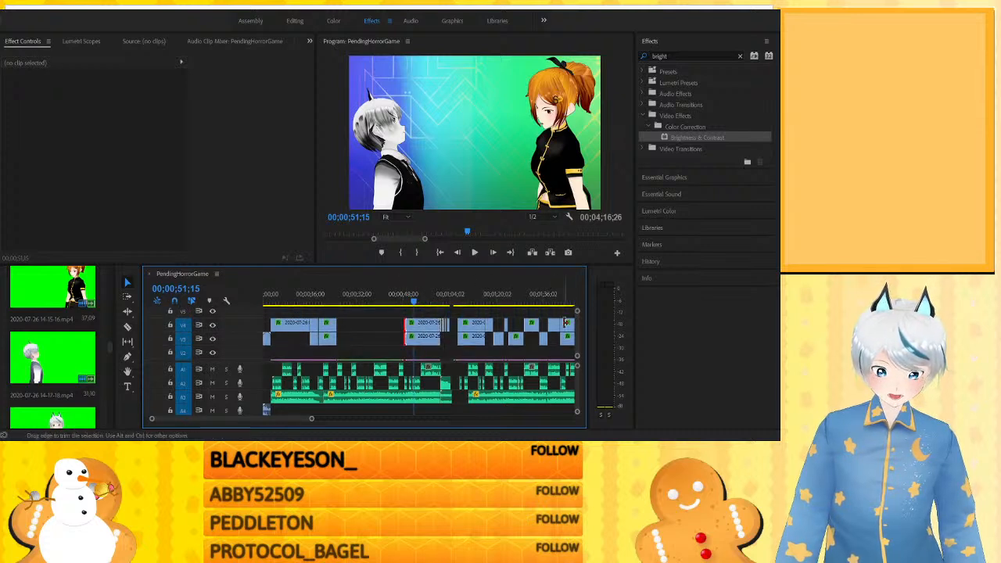
left_click_drag(578, 326, 578, 329)
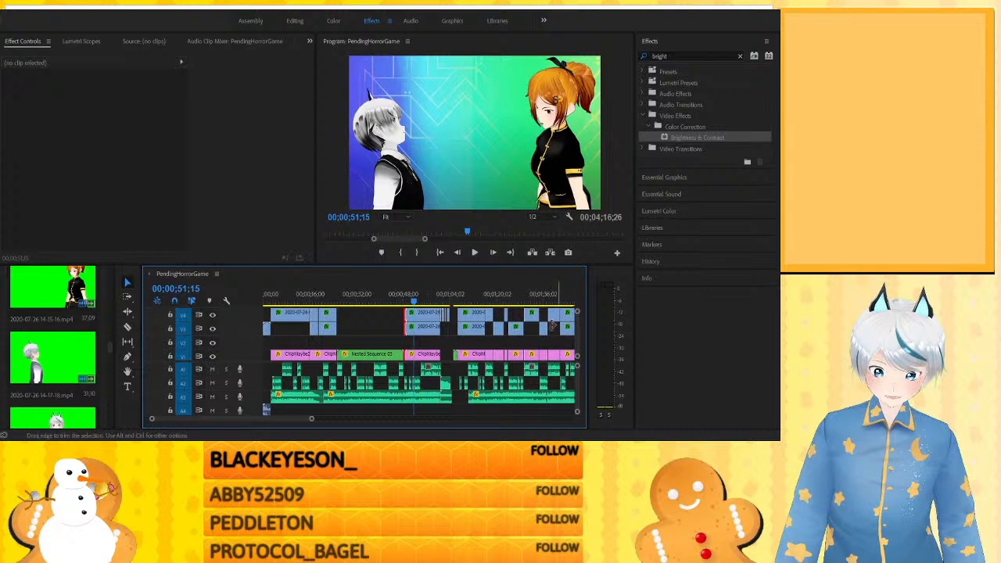
left_click(421, 314)
left_click(422, 332, "shift")
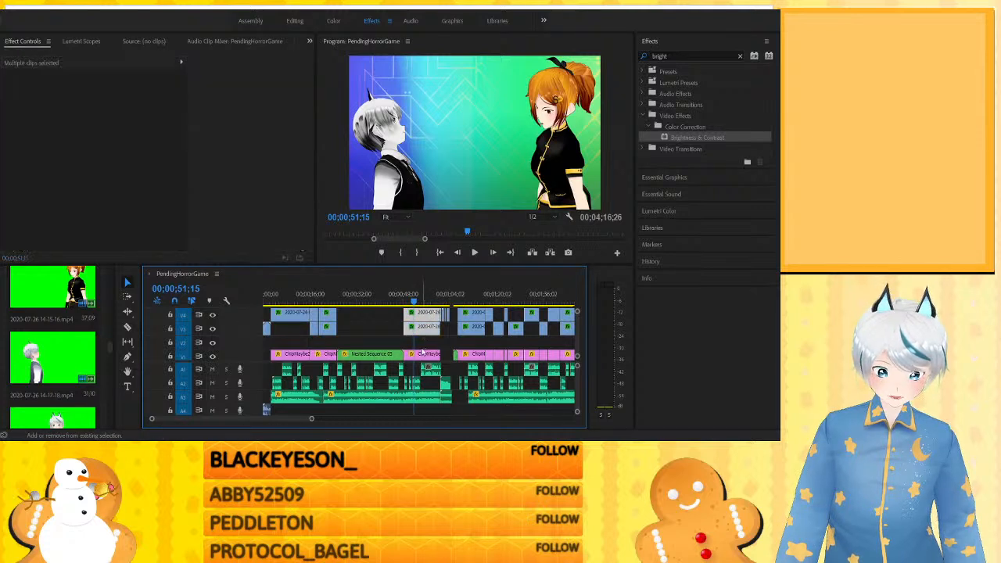
left_click(421, 356, "shift")
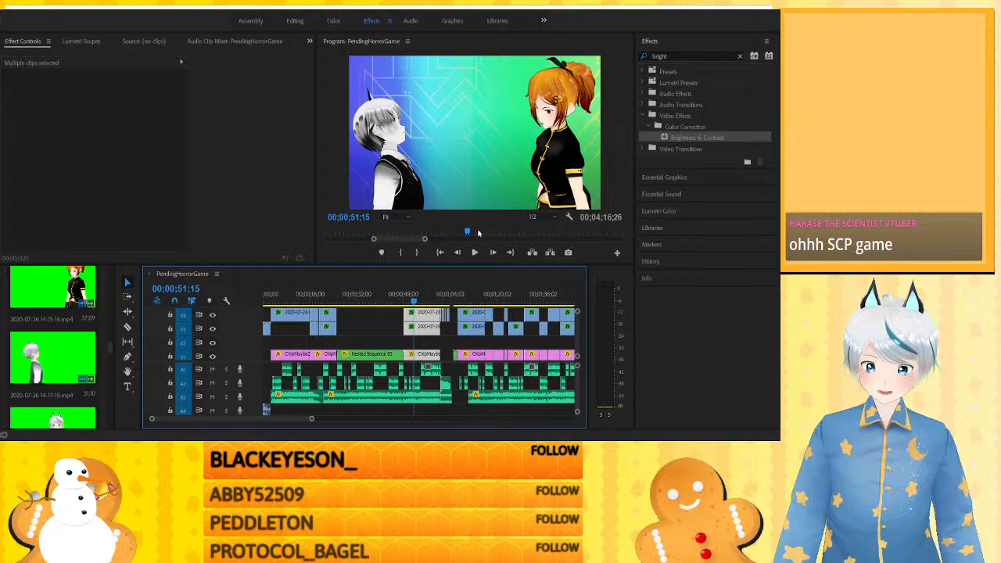
key("ctrl+s")
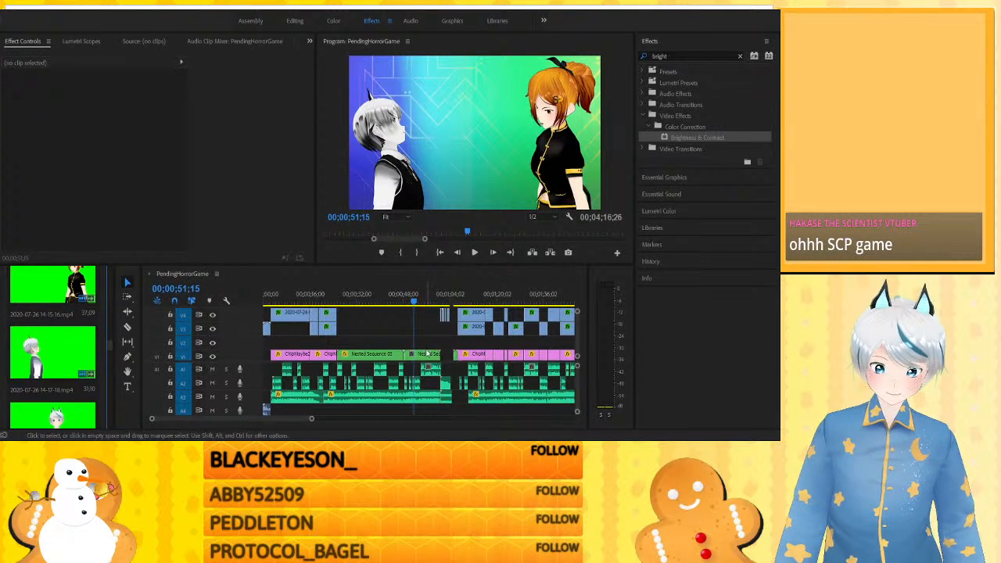
left_click(427, 353)
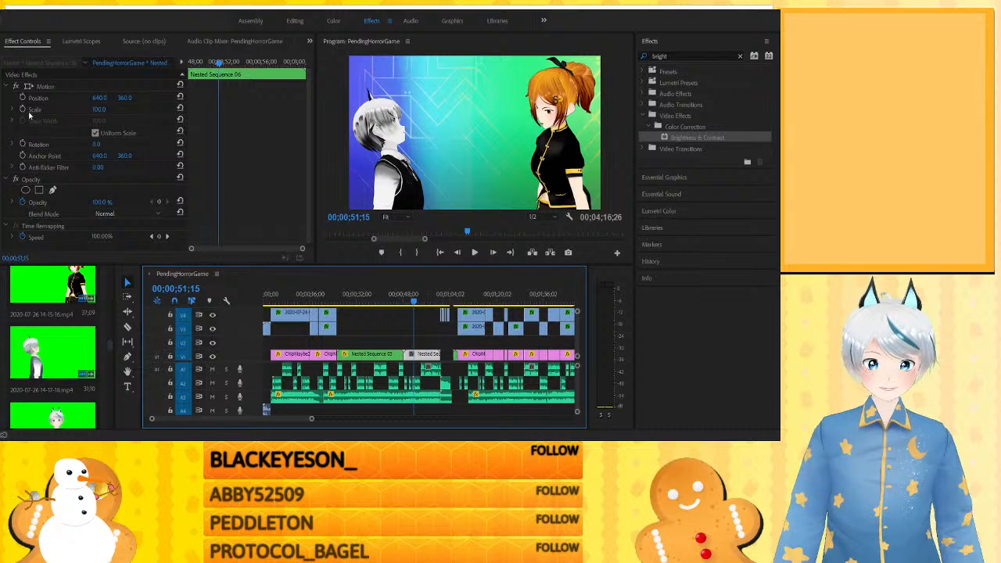
left_click(307, 22)
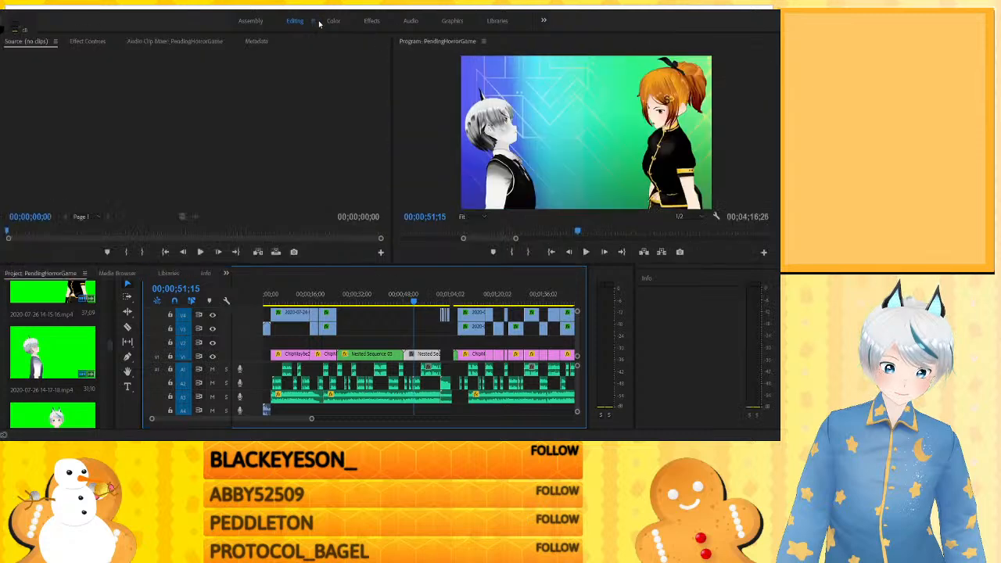
left_click(332, 21)
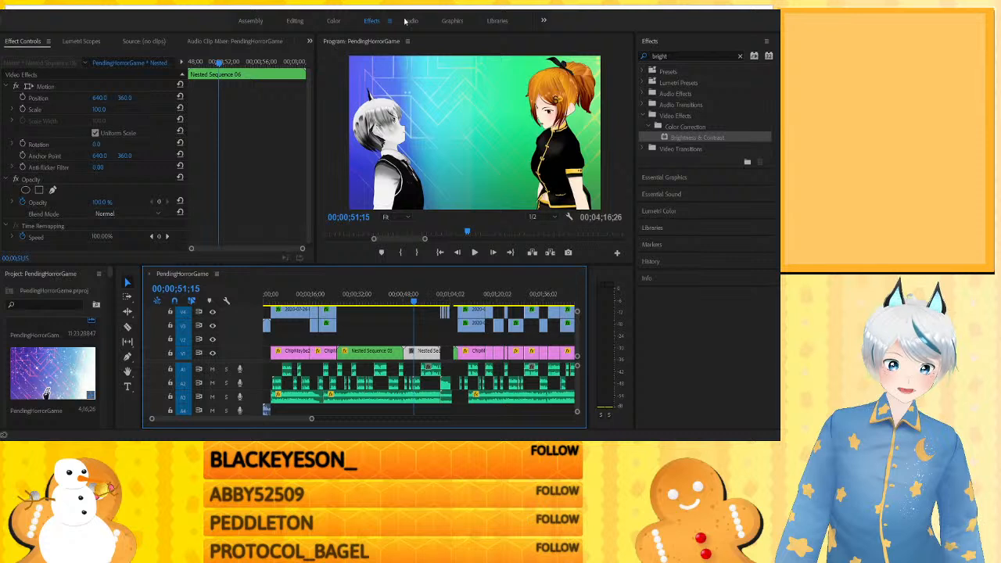
double_click(305, 27)
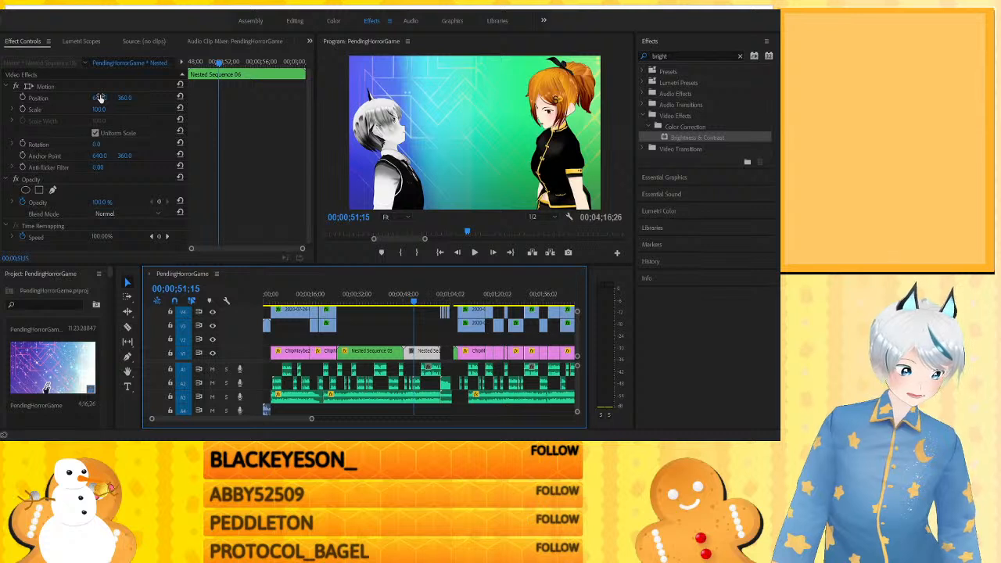
- Scale the new nested clip to 177 and set its horizontal position to 1120 to frame the white-haired character
left_click_drag(100, 97, 71, 97)
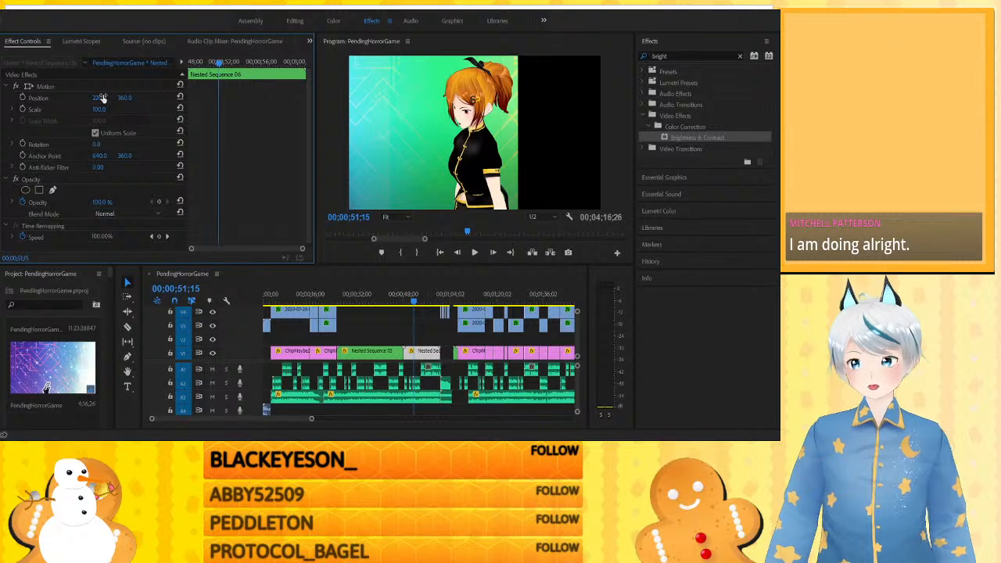
key("ctrl+z")
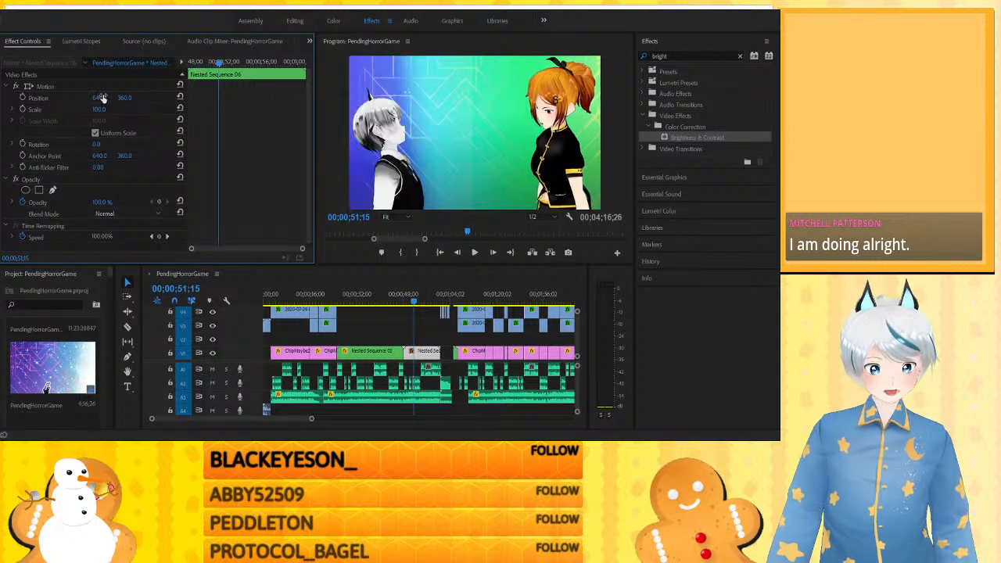
left_click_drag(99, 109, 159, 109)
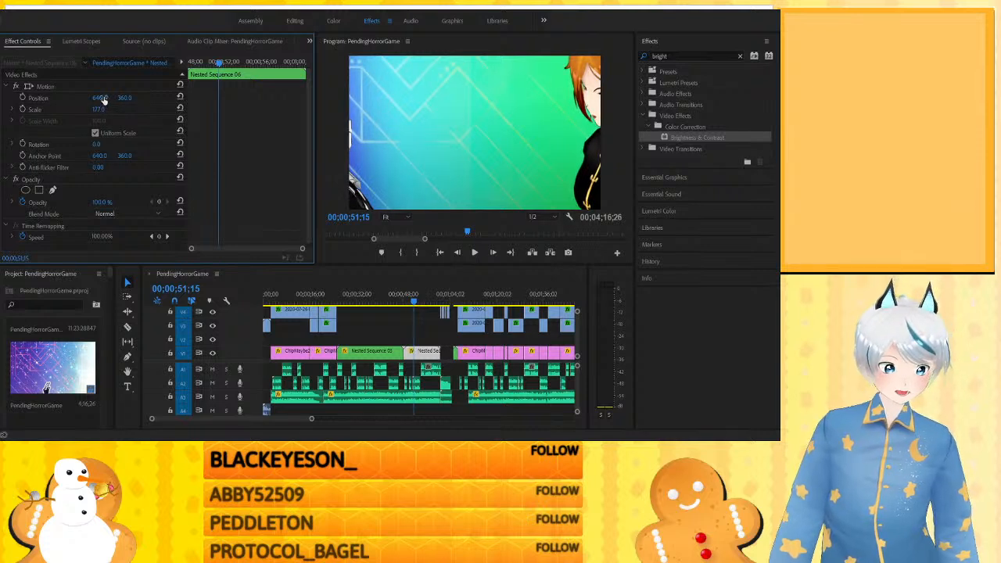
left_click_drag(103, 98, 175, 98)
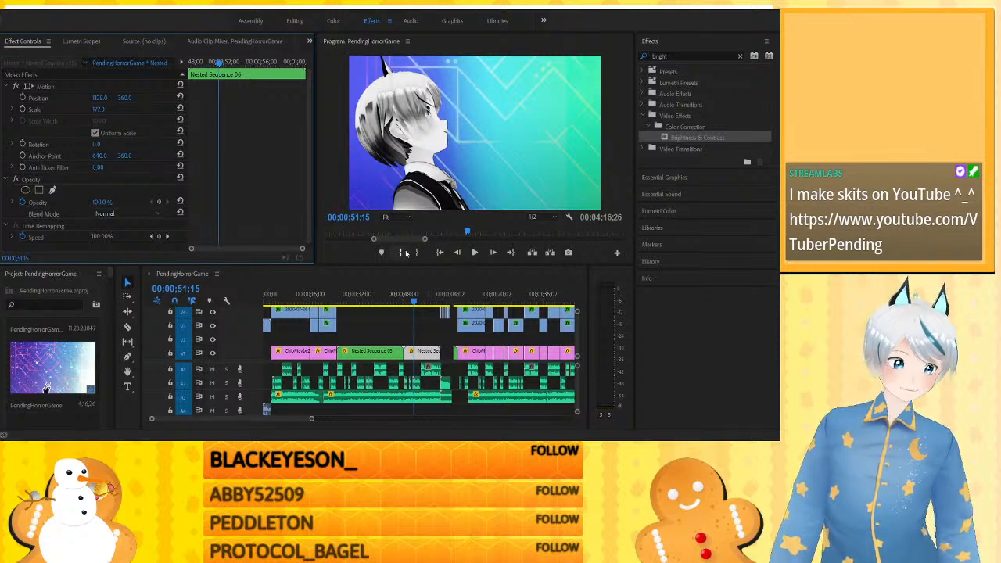
- Undo the nested clip's position and scale changes and the nesting of the three clips
key("ctrl+z")
key("ctrl+z")
key("ctrl+z")
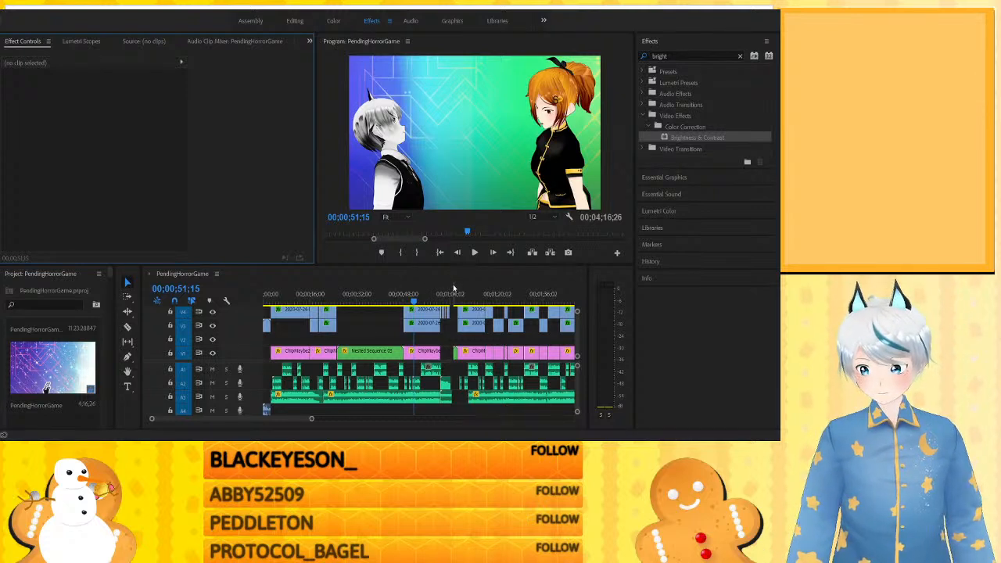
- Compare Nested Sequence 03's close-up at about 0:44 with the two-character shots at about 0:50 and 1:12
left_click(393, 295)
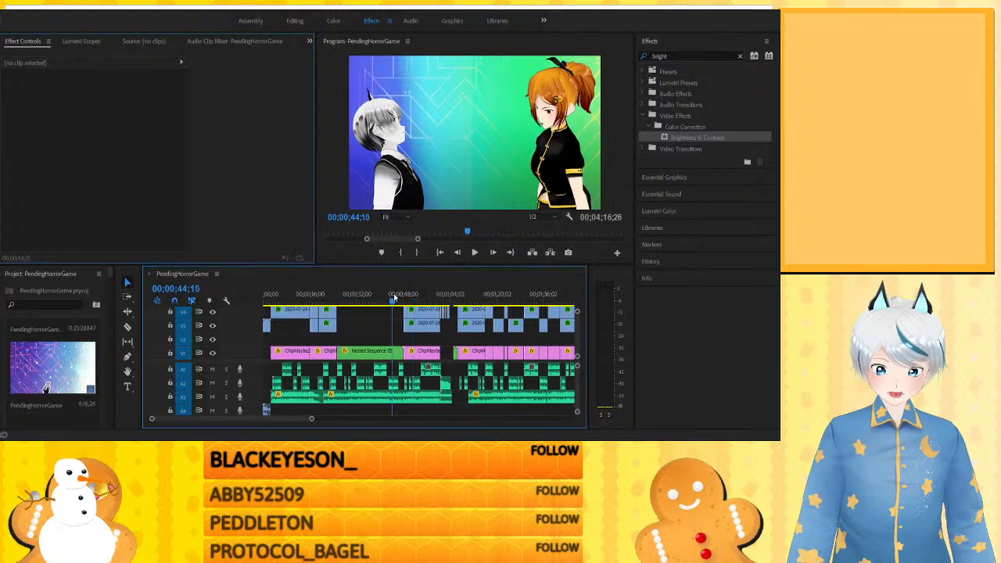
left_click(413, 297)
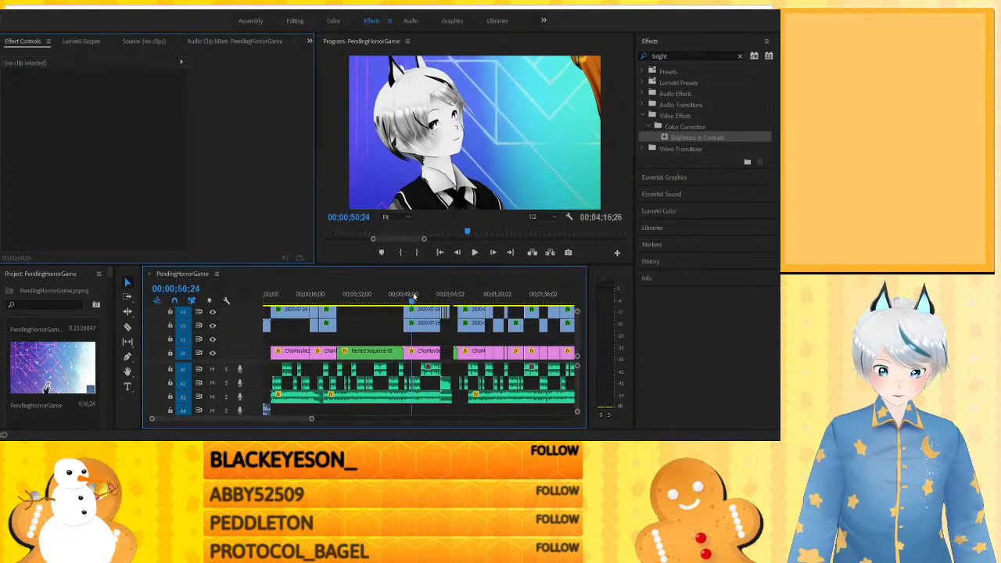
left_click_drag(417, 296, 476, 291)
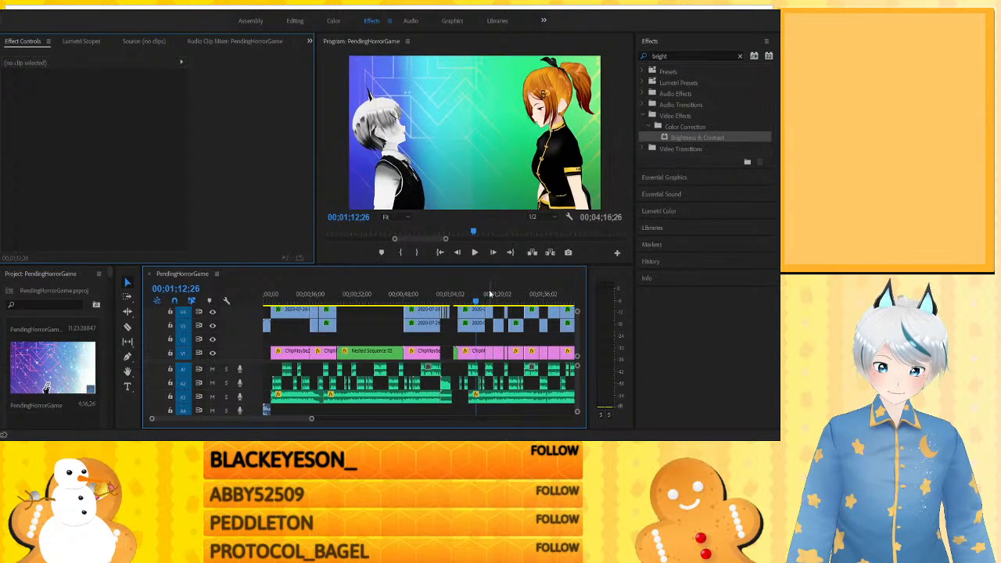
- Review the single-character shots from about 1:17 through 1:54 up to the dripping-blood shot at about 2:12
left_click(491, 293)
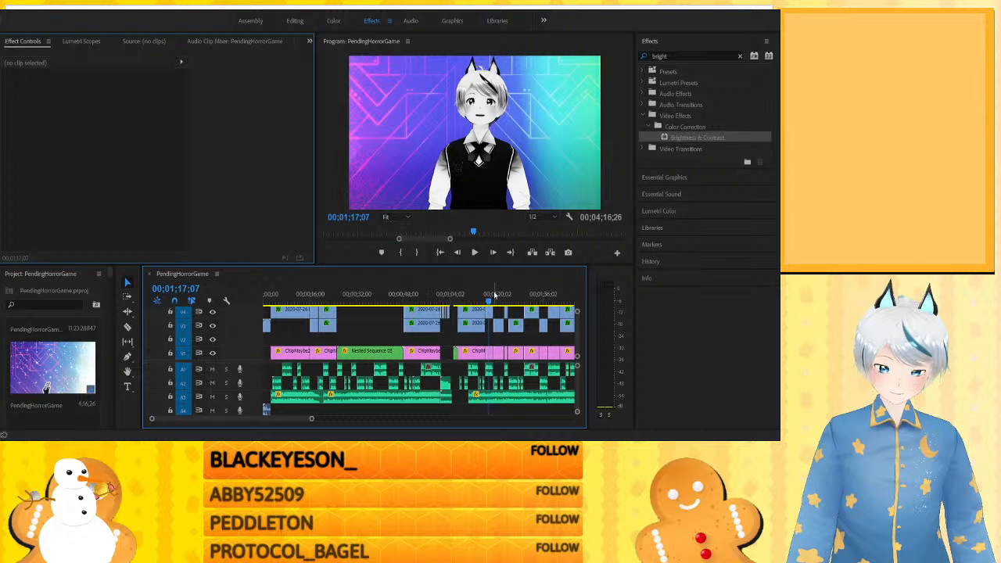
left_click(508, 294)
key("minus")
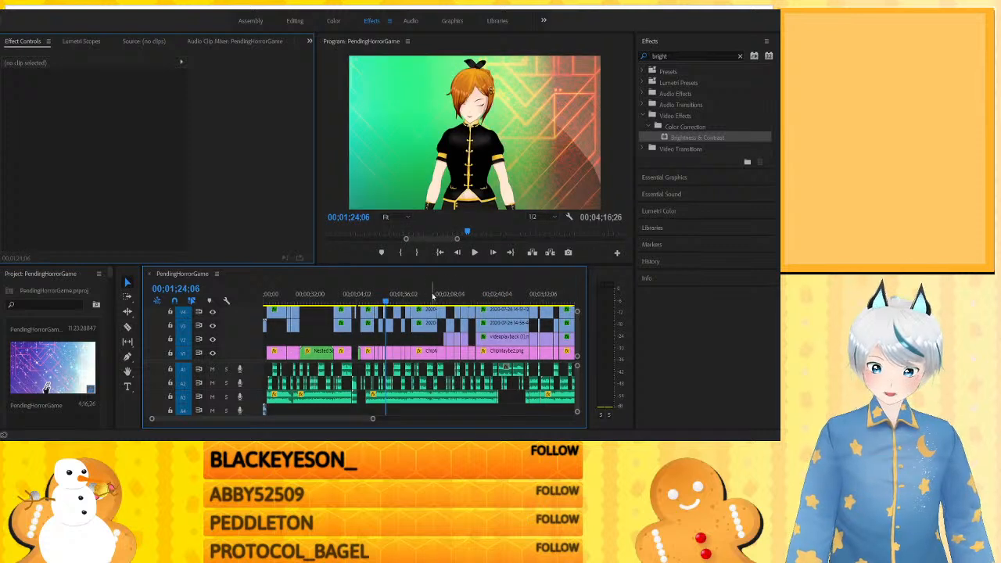
left_click(433, 294)
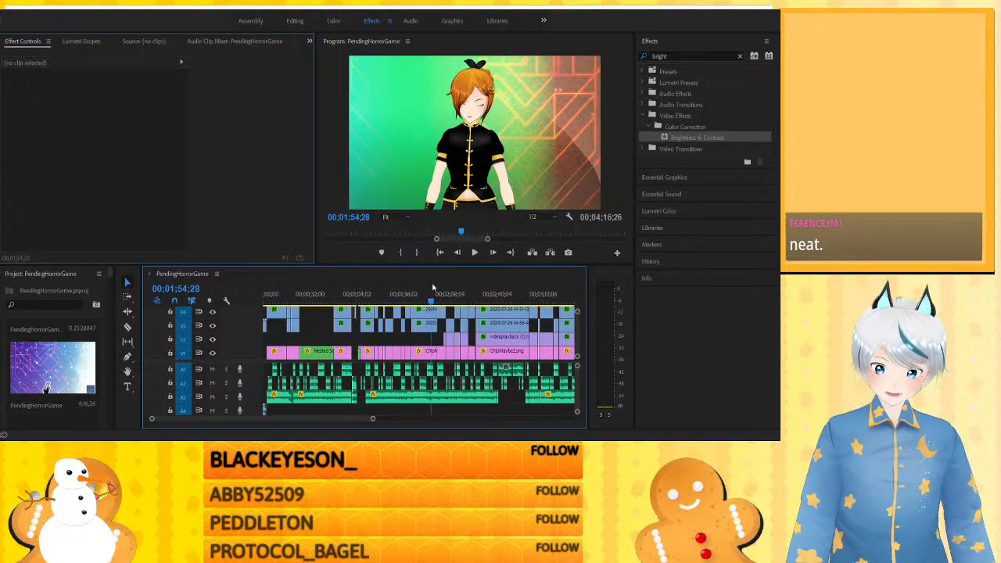
left_click_drag(432, 289, 457, 288)
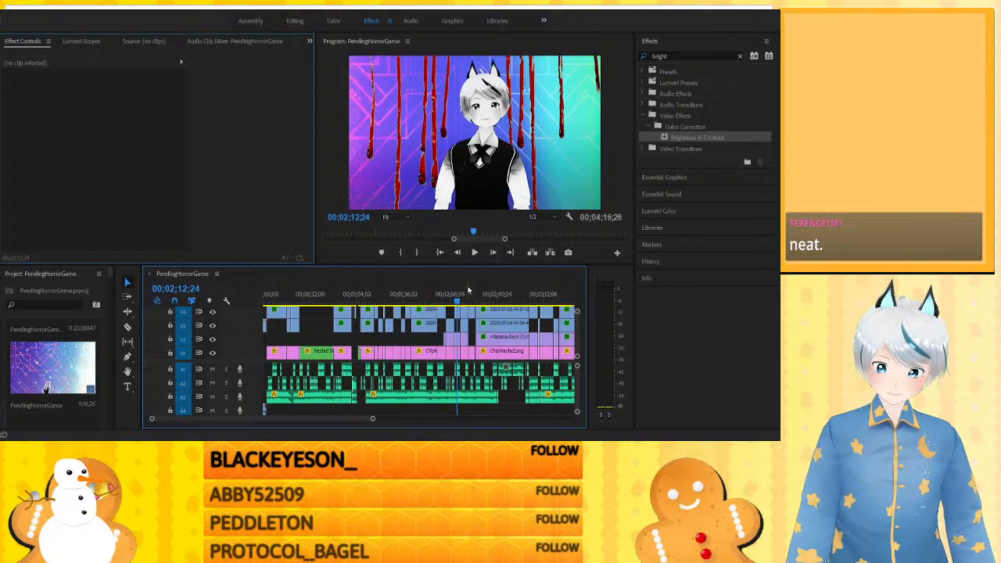
- Compare how the dripping-blood overlay is layered across the single and two-character shots between about 2:05 and 2:16
key("equal")
key("equal")
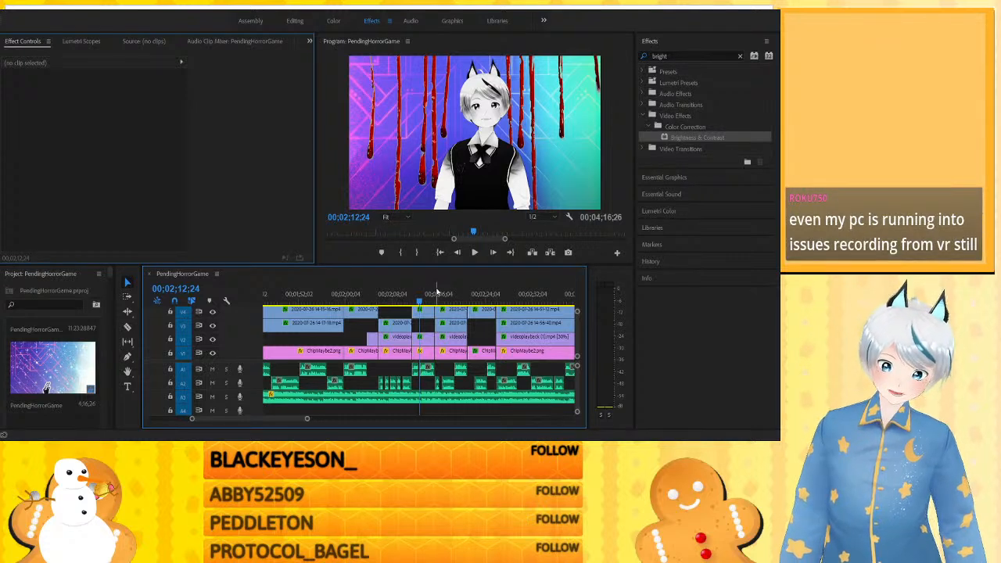
left_click(437, 288)
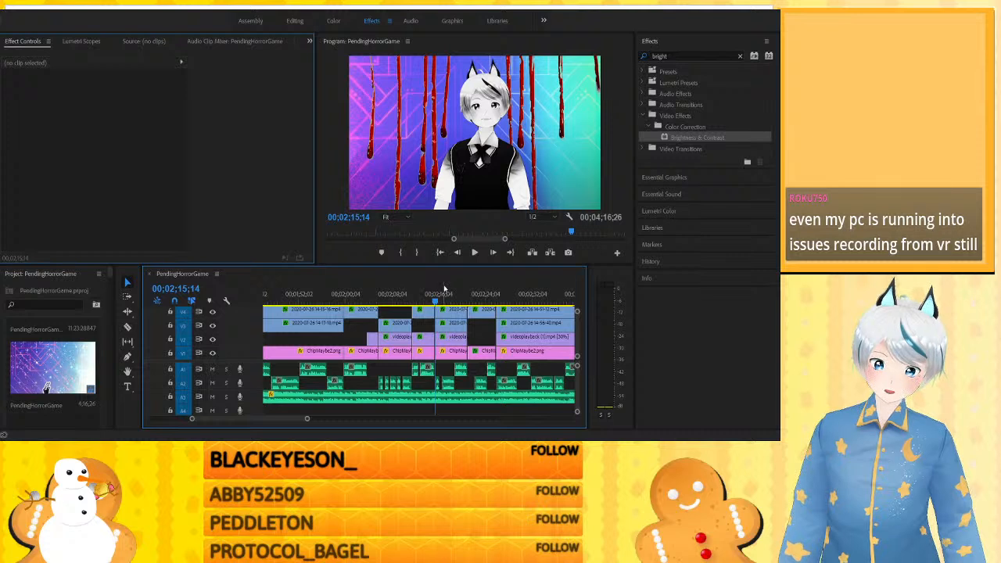
left_click(443, 288)
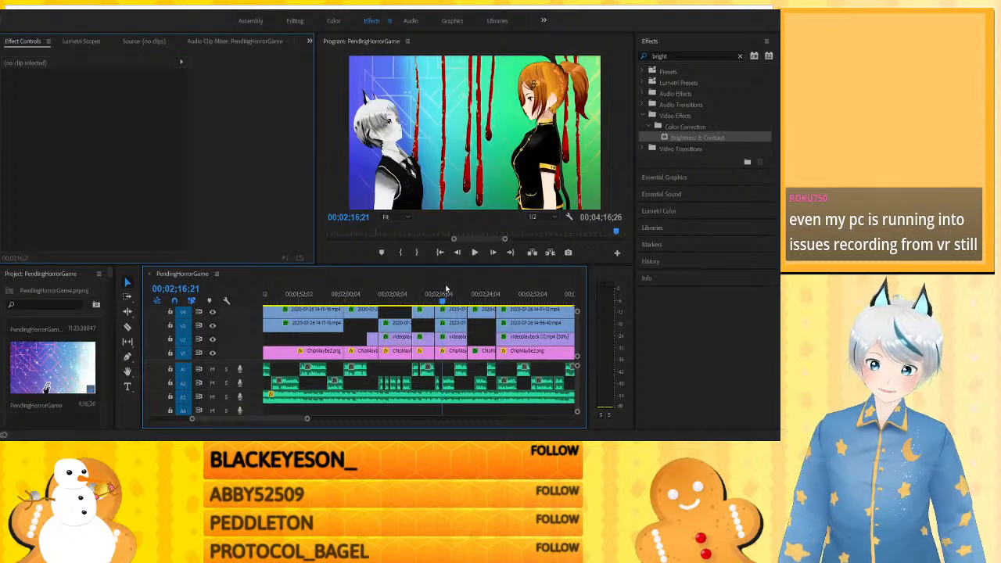
left_click(401, 294)
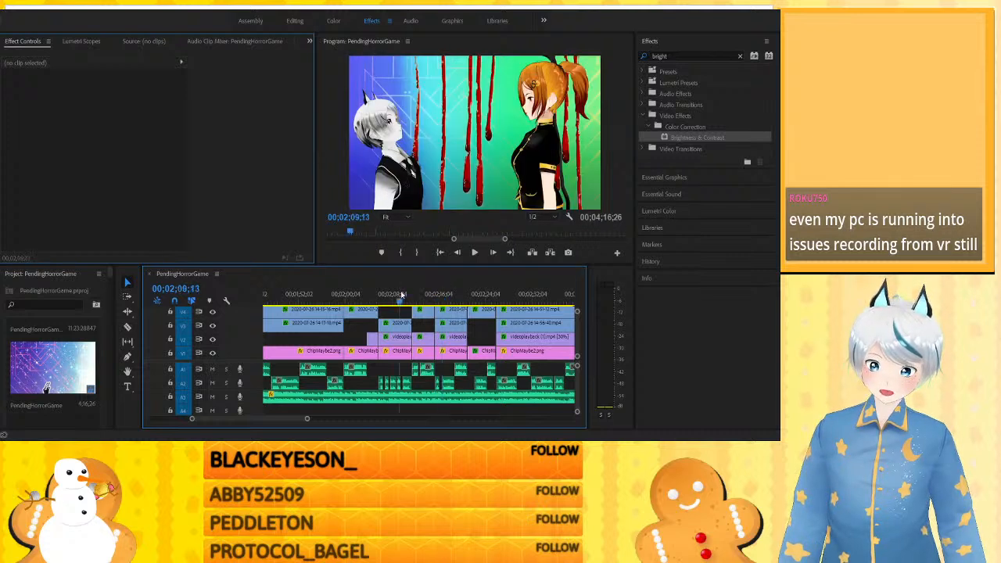
left_click(382, 295)
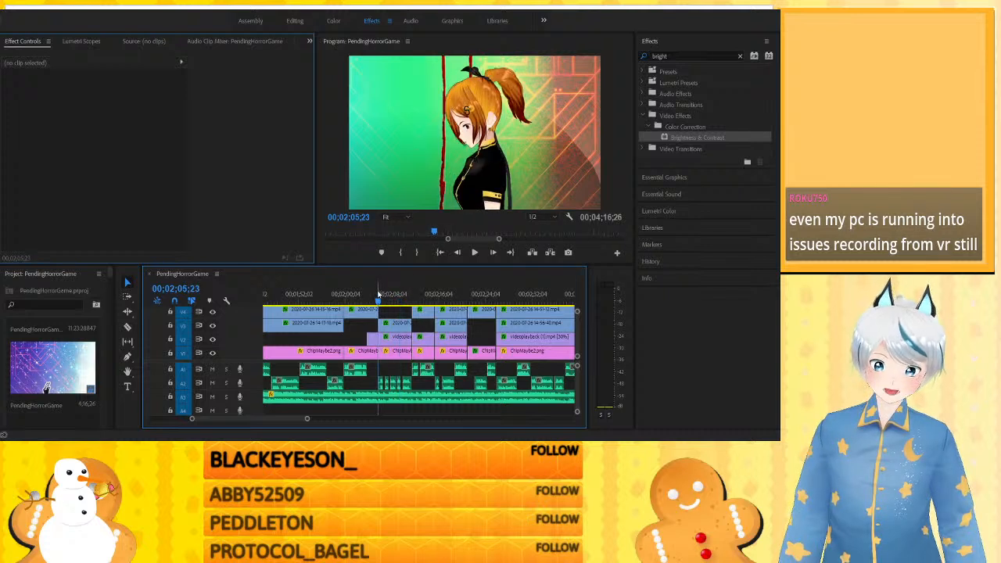
- Play the section from about 2:05 to 2:09, where the dripping blood continues across the cut to the orange-haired character
left_click(378, 295)
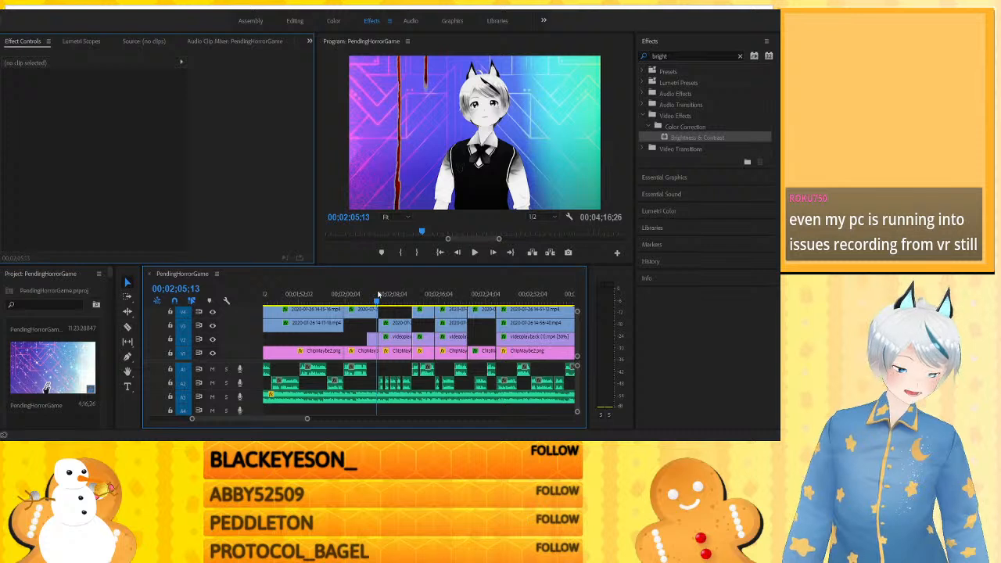
key("space")
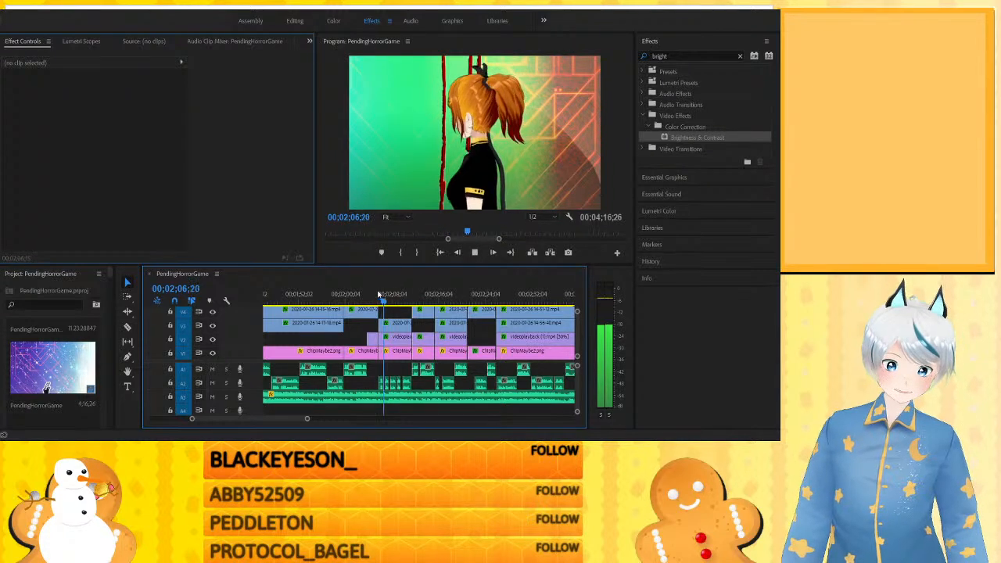
key("space")
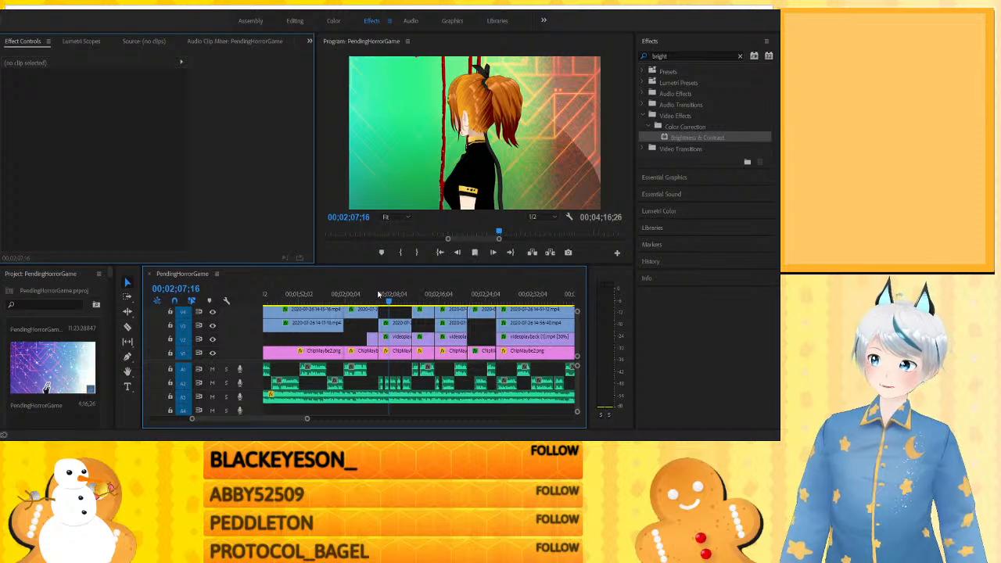
key("space")
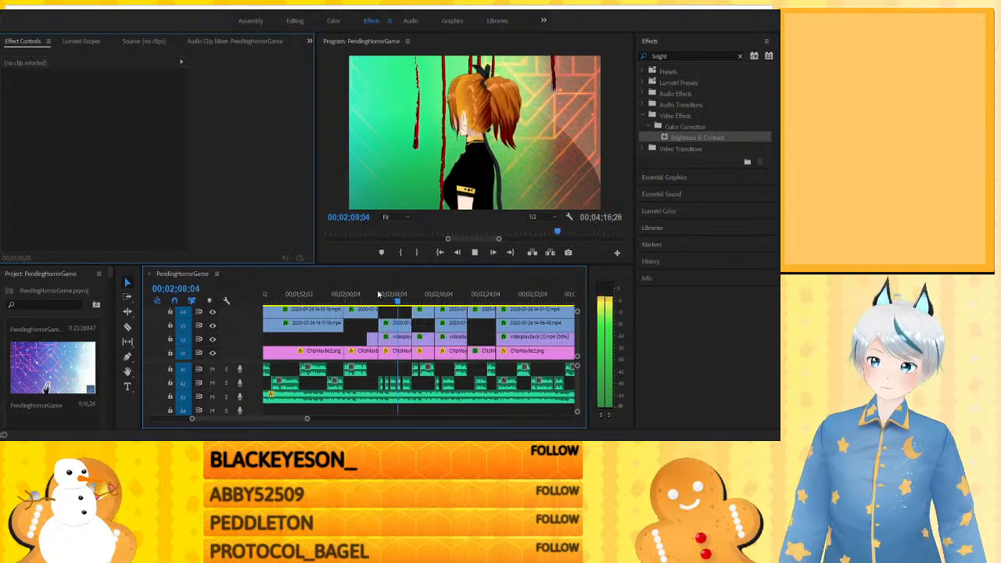
key("space")
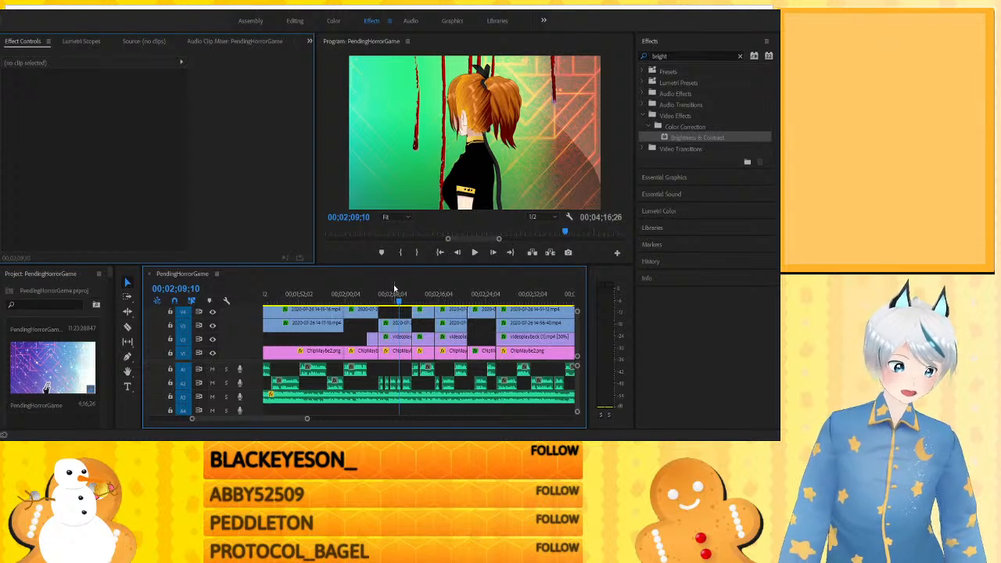
- Replay the orange-haired character's dripping-blood shot from about 2:08
left_click(404, 289)
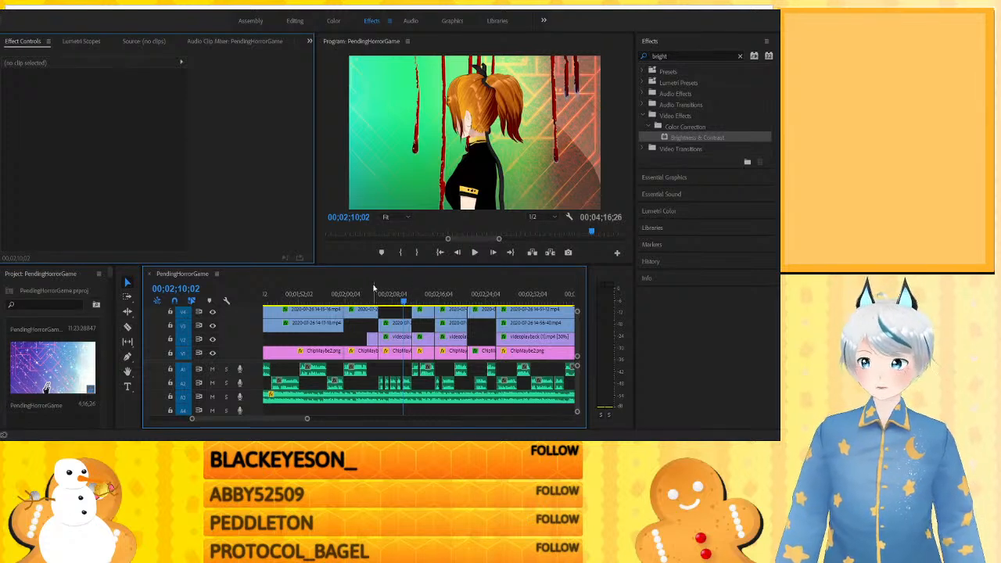
left_click(392, 293)
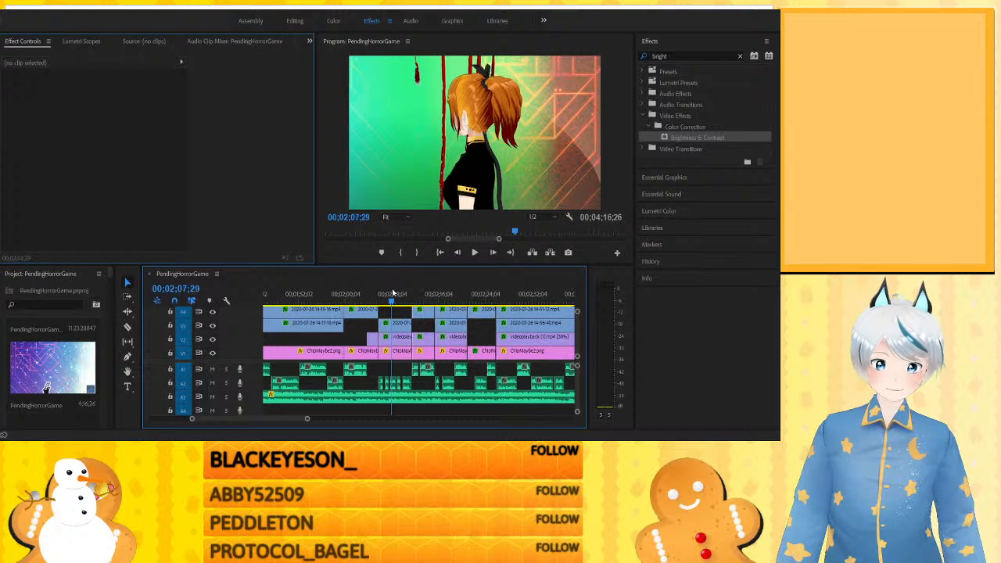
key("space")
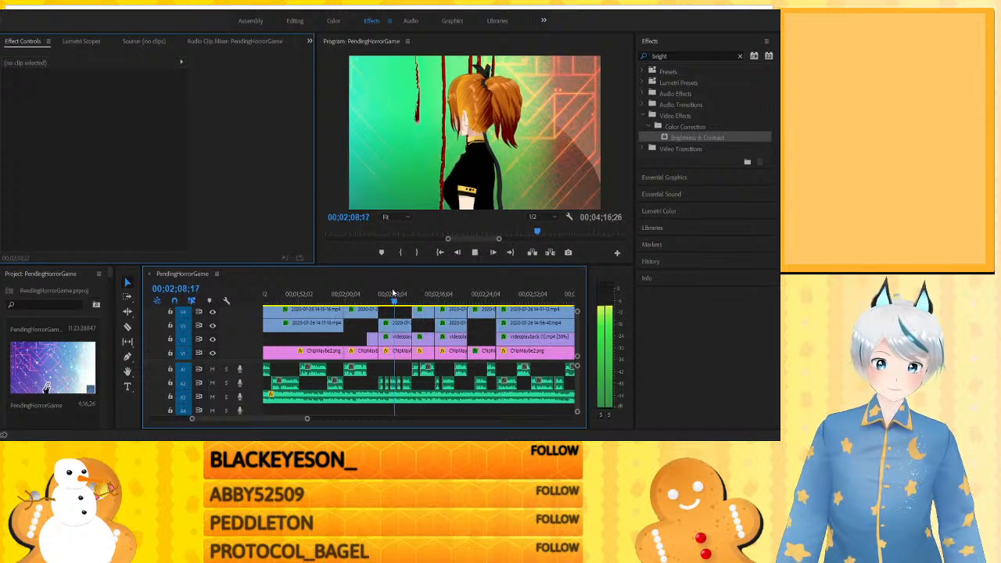
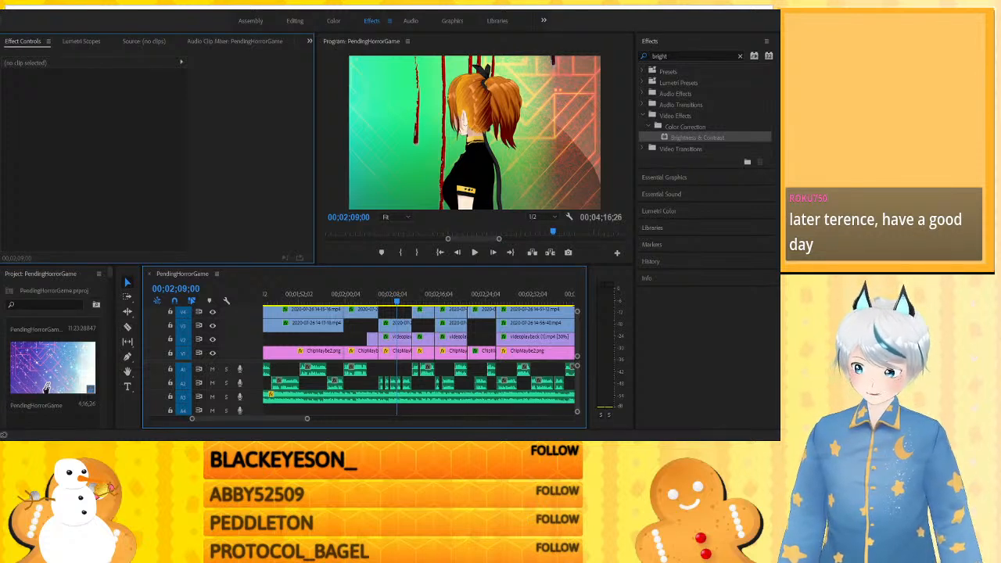
- Review the foggy dripping-blood shots from about 2:26 through 3:22 and on toward the end of the sequence
left_click(500, 294)
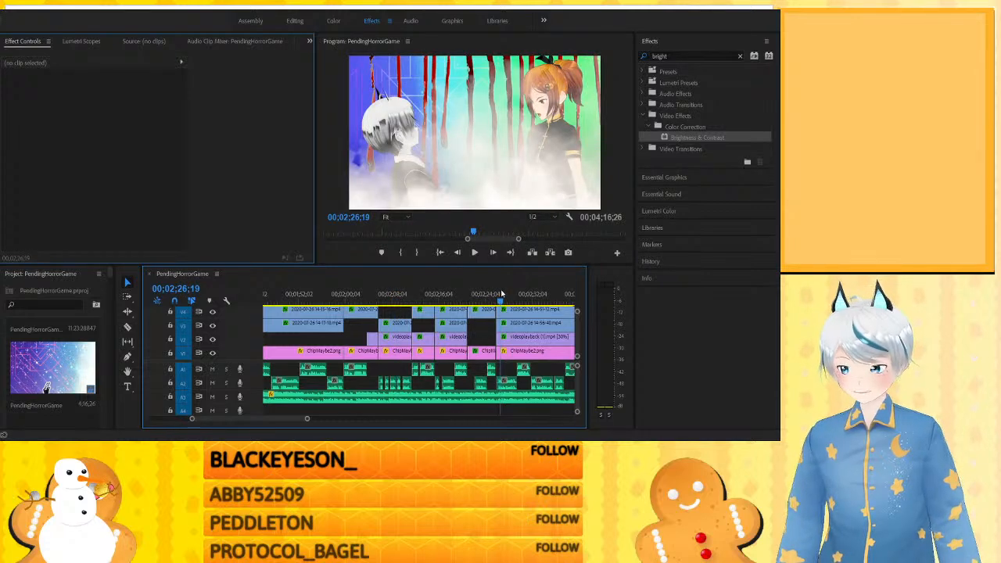
key("minus")
key("minus")
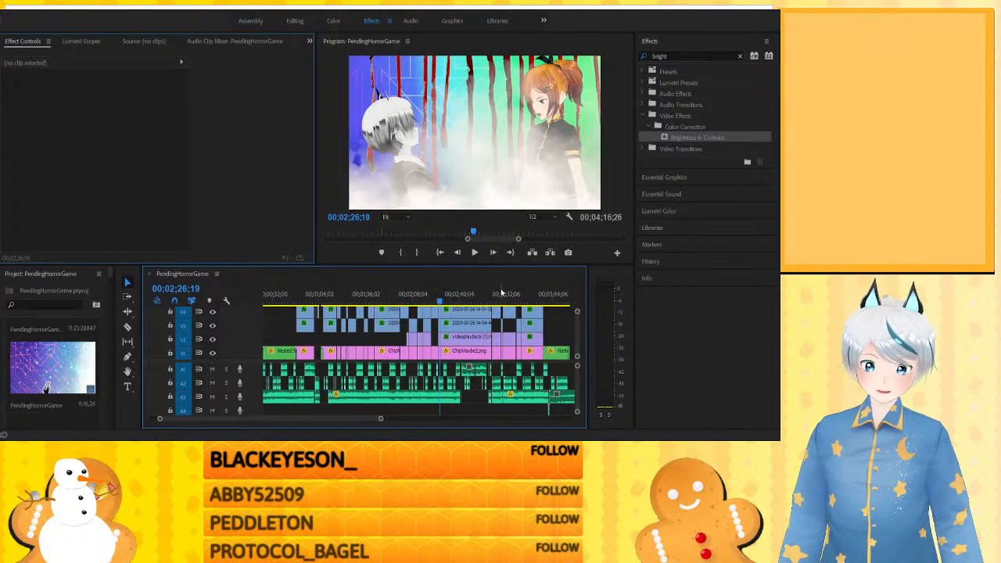
left_click(497, 293)
left_click(502, 293)
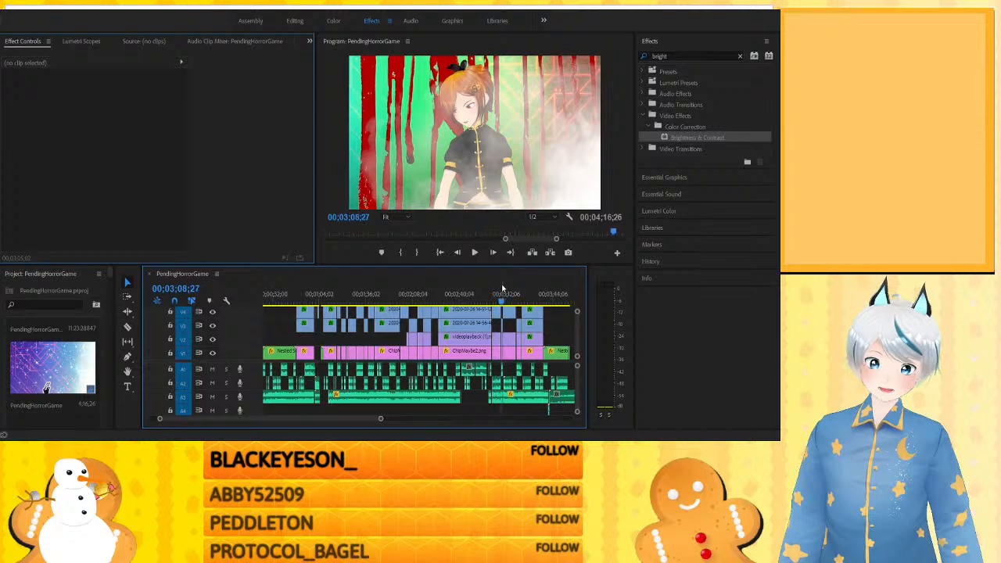
left_click_drag(504, 289, 507, 289)
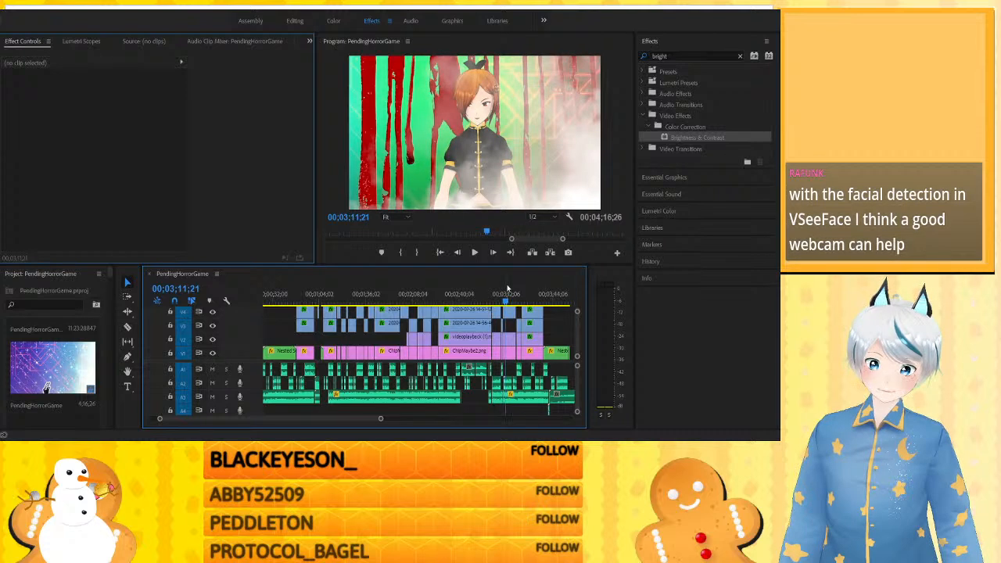
left_click(522, 288)
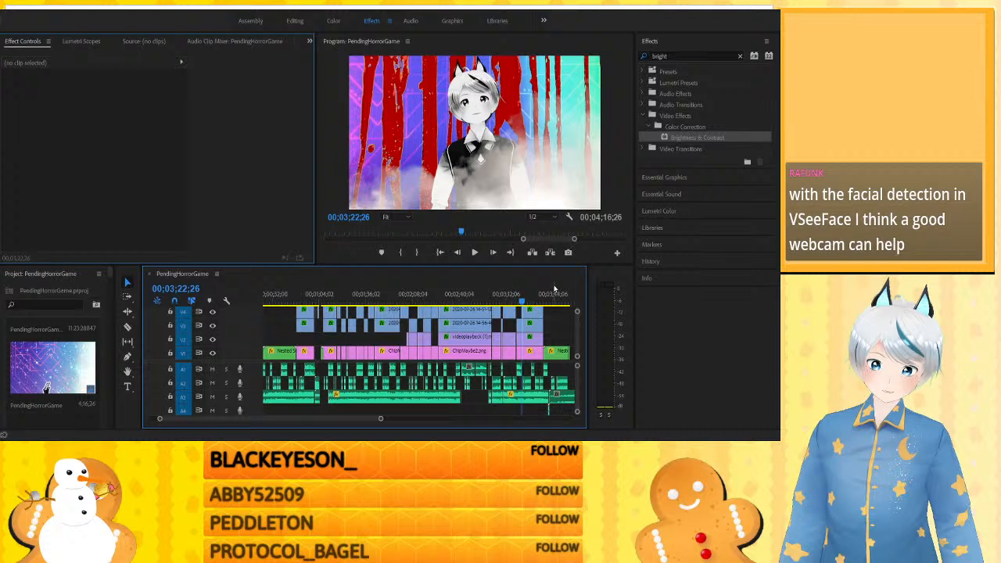
left_click(554, 288)
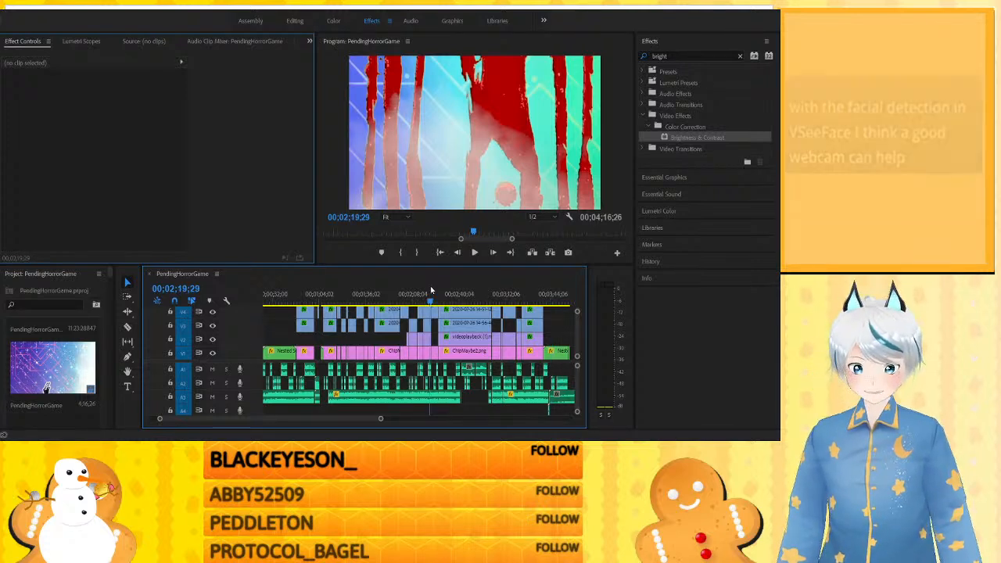
- Step back through the earlier shots from about 2:19 to 1:24 to compare the blood overlay with the clean single-character shots
left_click(430, 293)
left_click(409, 294)
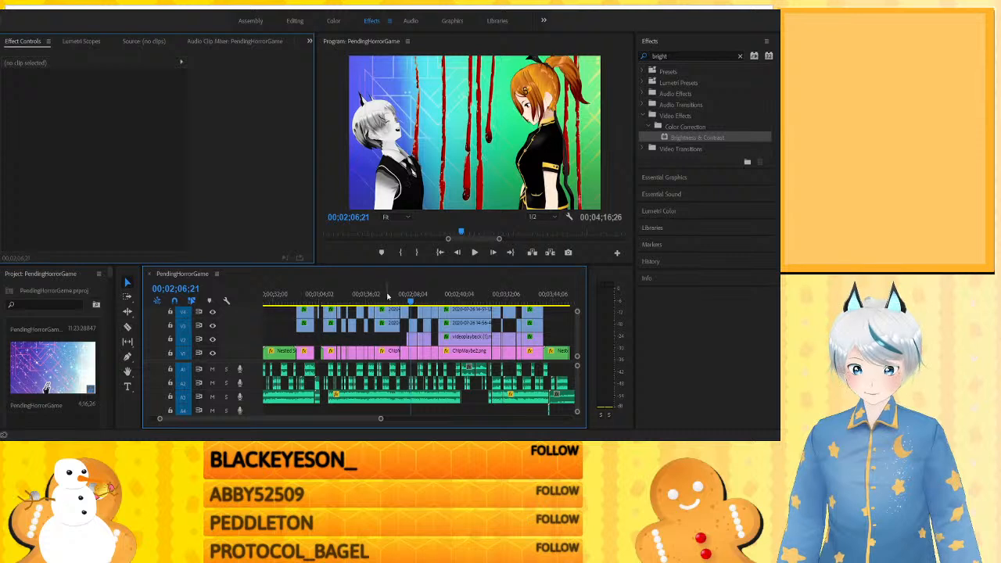
left_click(392, 295)
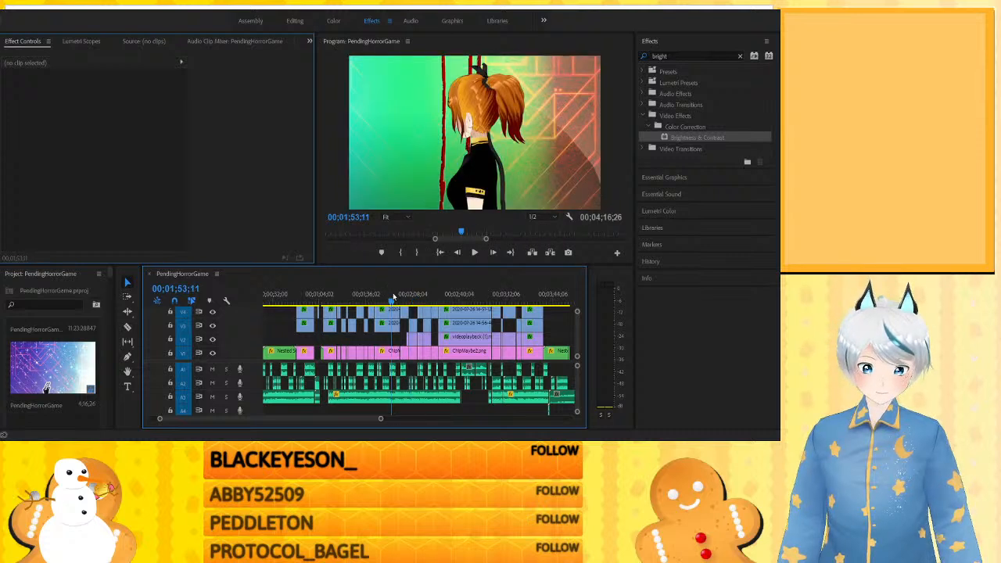
left_click(370, 296)
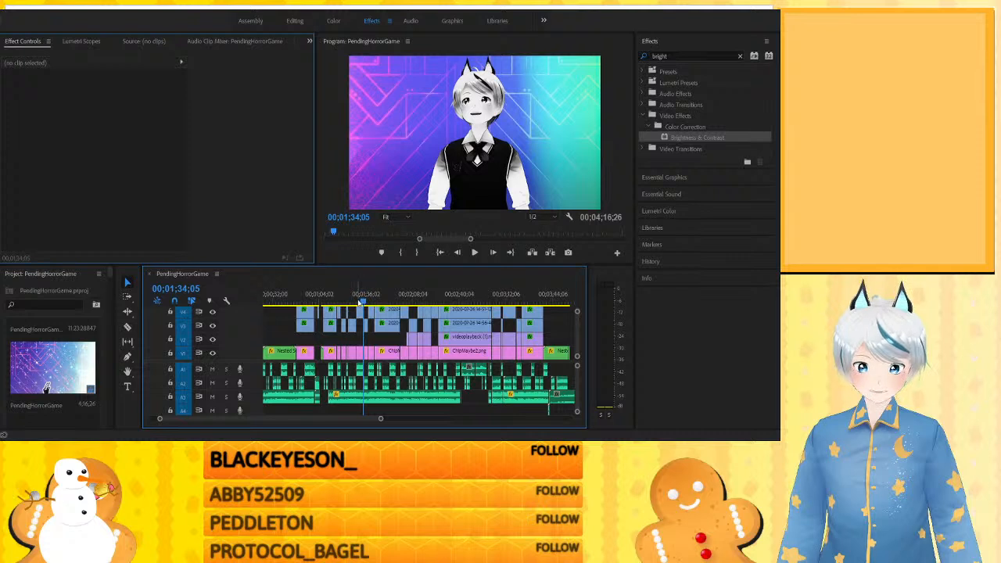
left_click(357, 296)
left_click(351, 303)
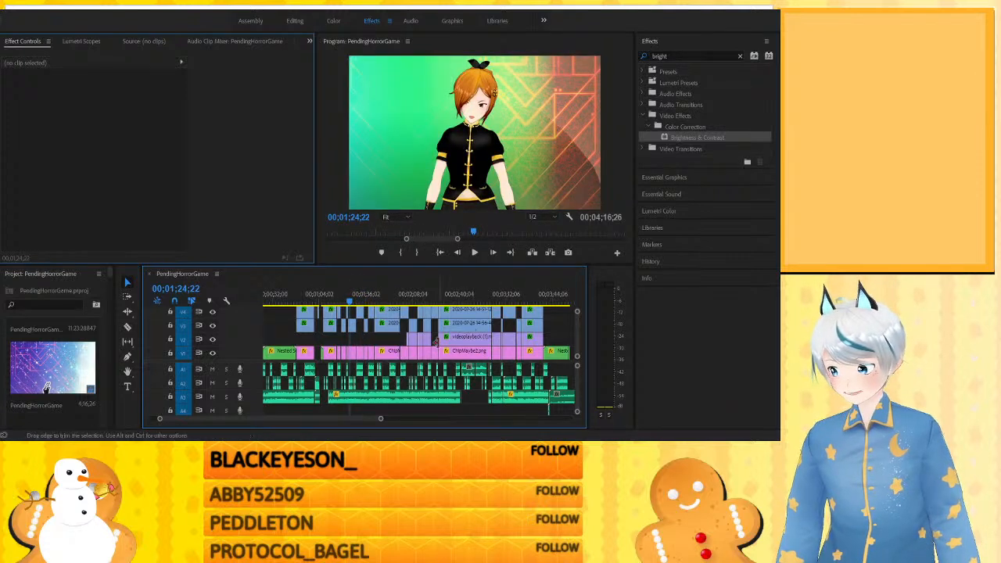
- Revisit the foggy two-character shot at about 2:39 and the orange-haired character's blood shot at about 3:04
left_click(459, 294)
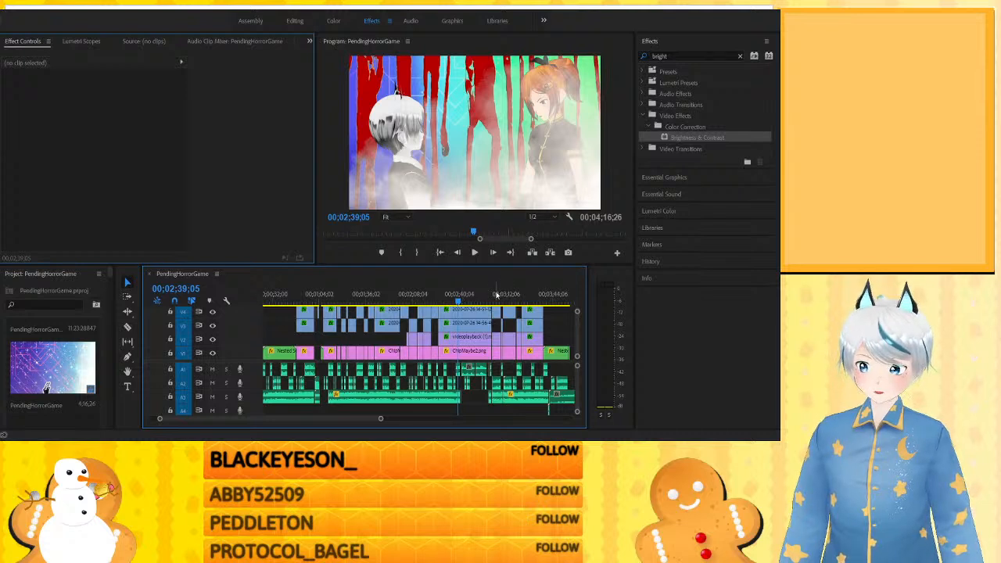
left_click(496, 295)
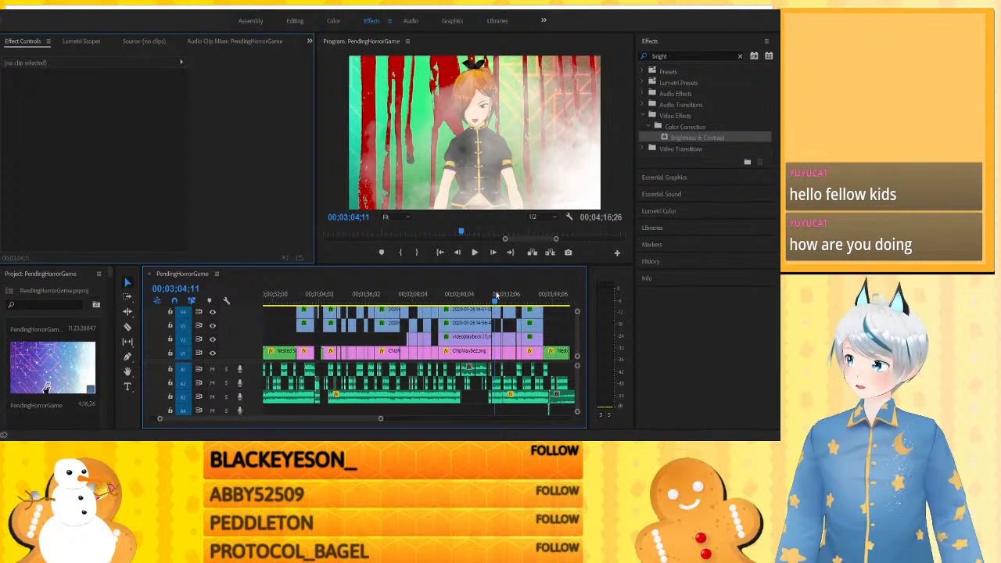
left_click(429, 294)
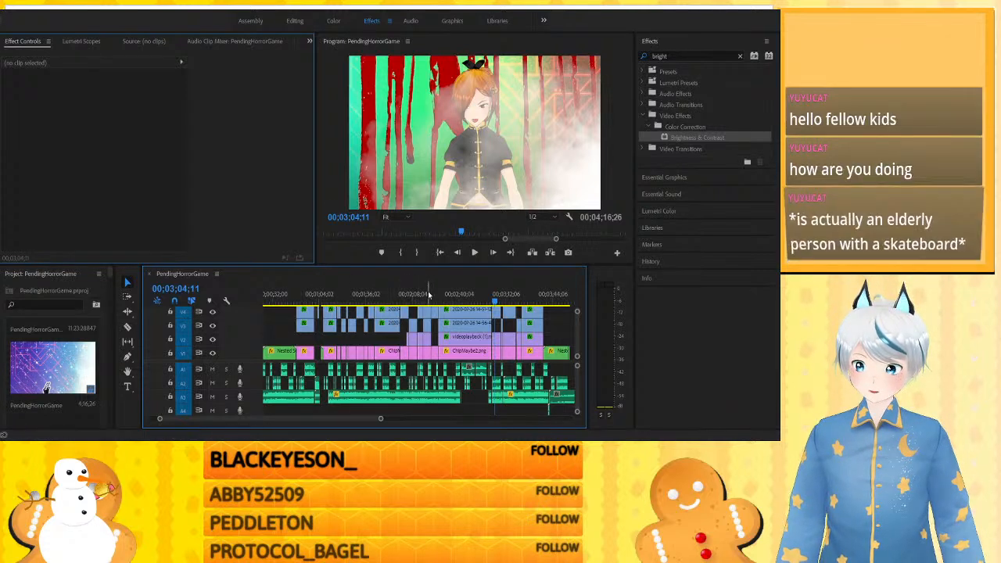